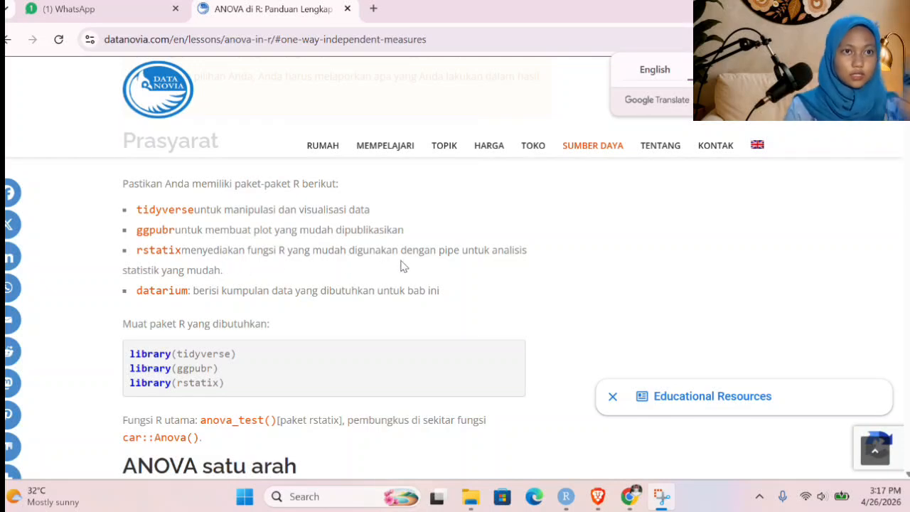
Step: Copy the tidyverse, ggpubr and rstatix library lines from the tutorial's prerequisites into the empty script in RStudio
scroll(404, 267, "down", 1)
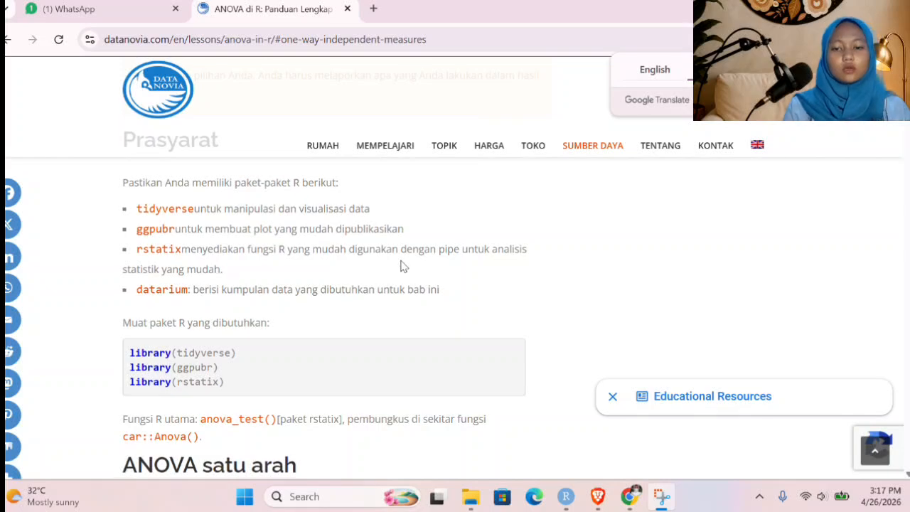
scroll(402, 265, "down", 1)
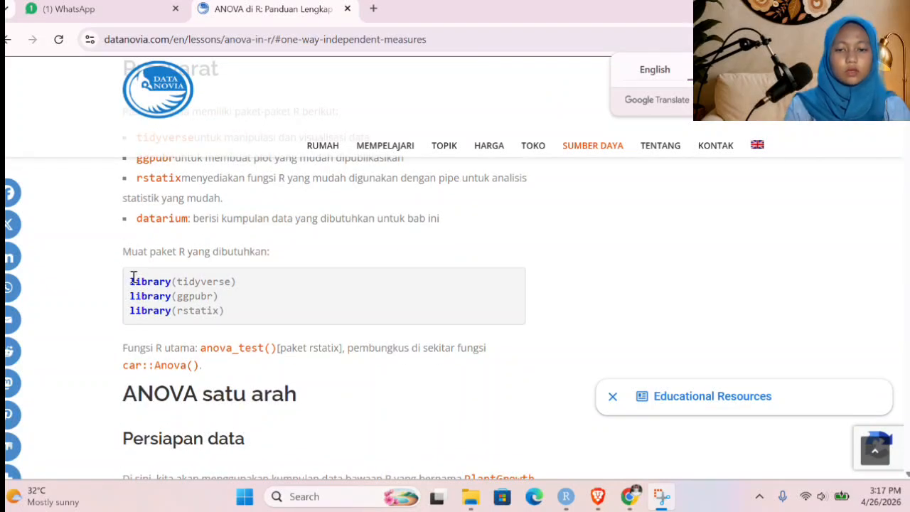
left_click_drag(129, 281, 227, 320)
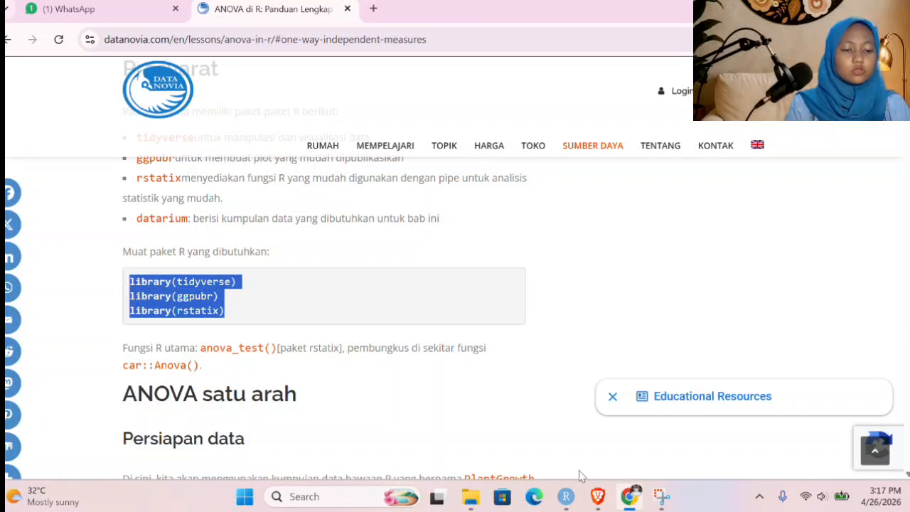
left_click(566, 496)
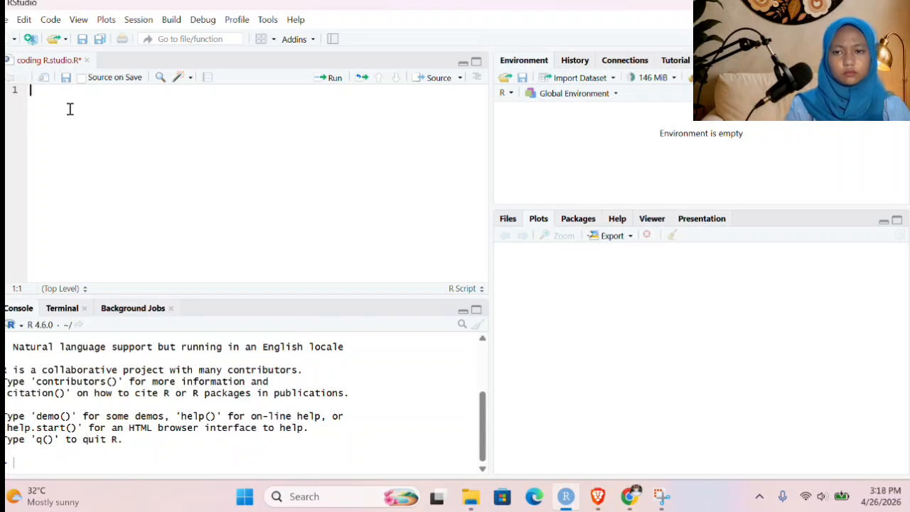
type("library(tidyverse) library(ggpubr) library(rstatix)")
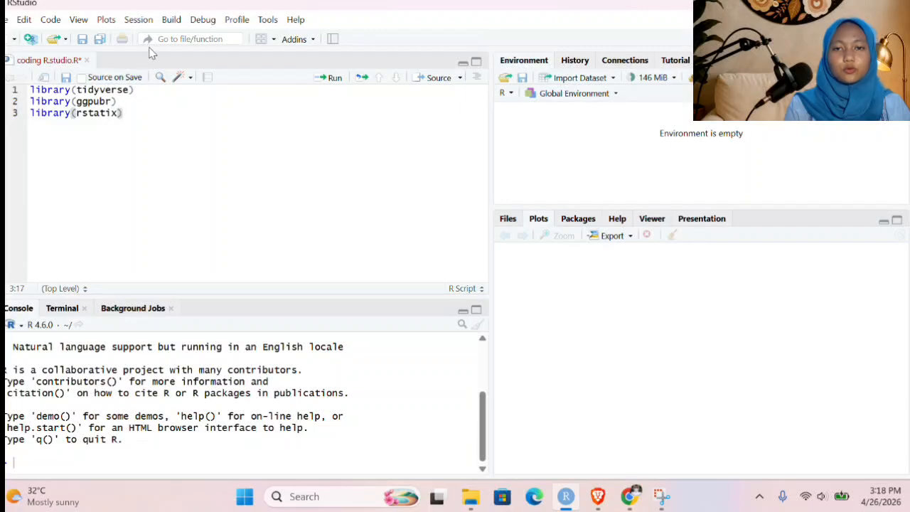
Step: Install the tidyverse package from CRAN with its dependencies
left_click(268, 21)
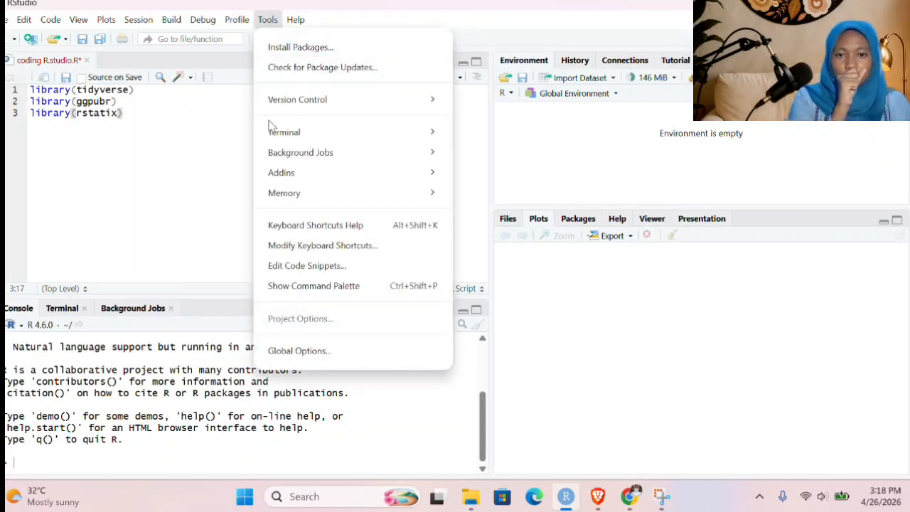
left_click(322, 48)
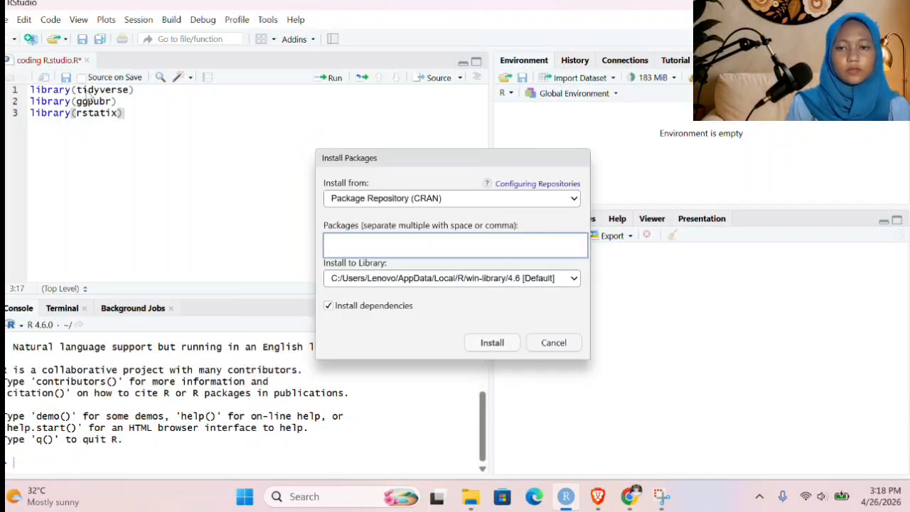
type("ti")
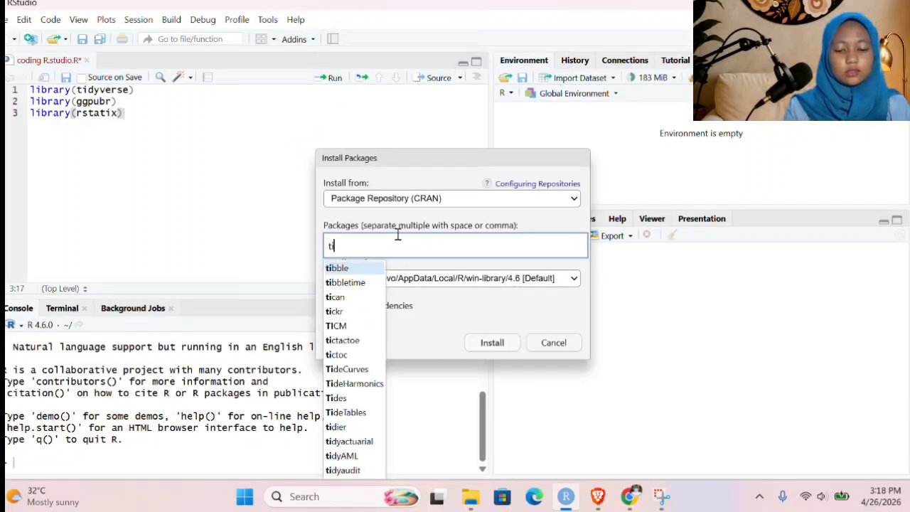
type("dyverse")
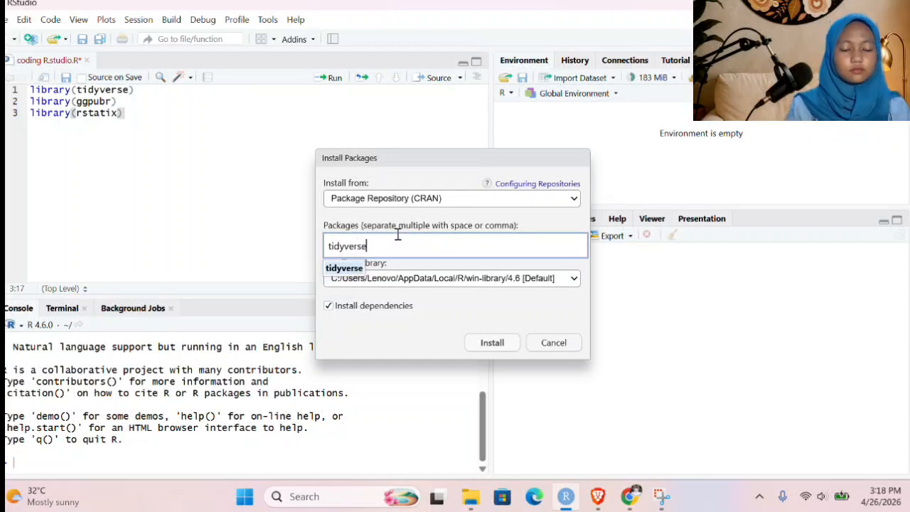
left_click(491, 342)
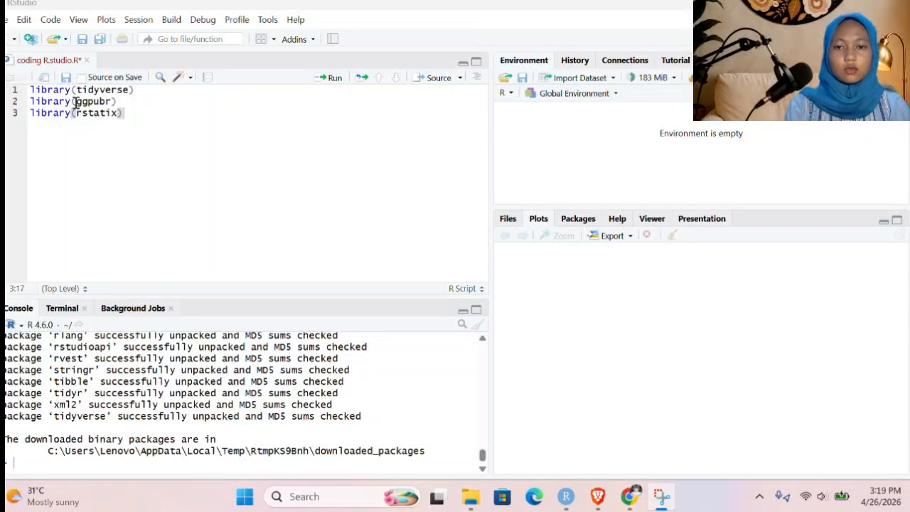
Step: Install the ggpubr package from CRAN, copying its name from the script's second line
left_click_drag(74, 102, 114, 101)
key("ctrl+c")
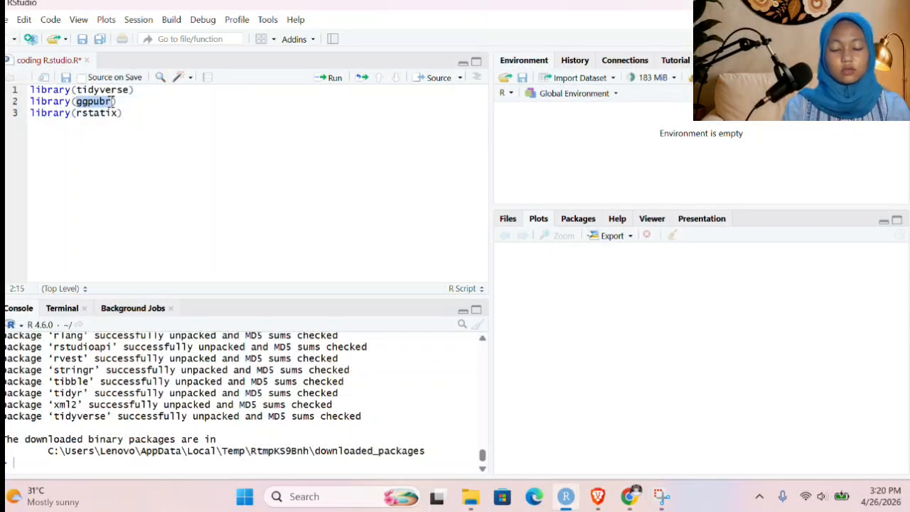
left_click(268, 19)
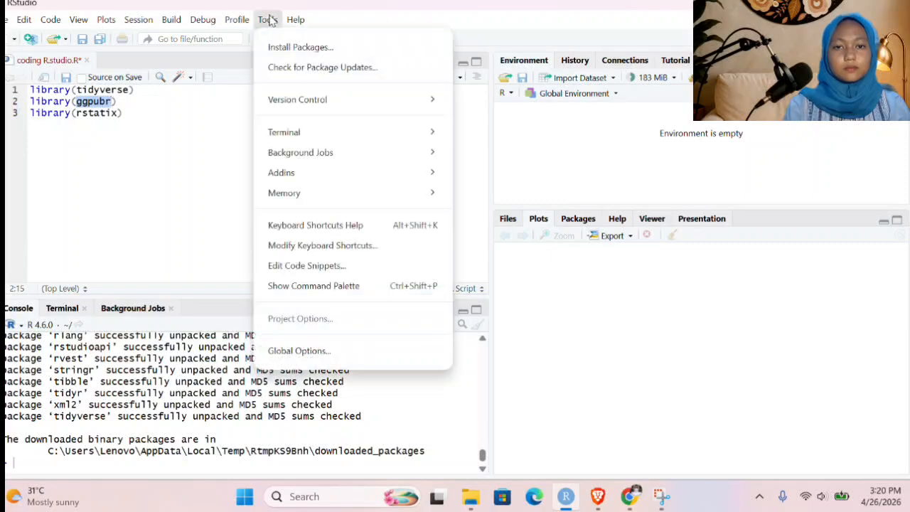
left_click(291, 49)
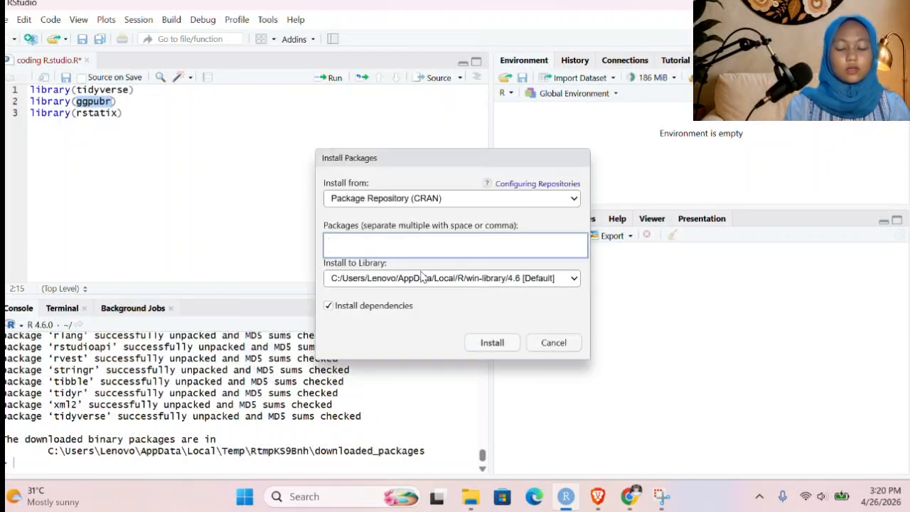
key("ctrl+v")
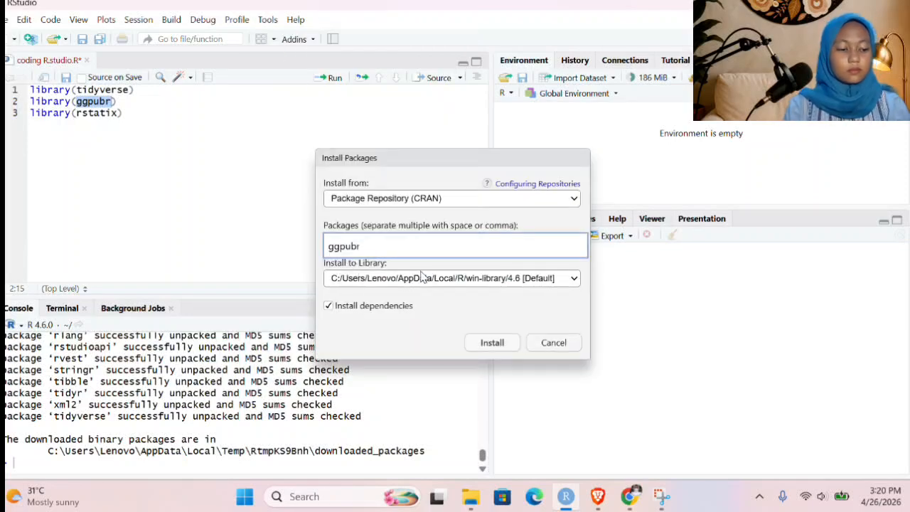
left_click(482, 342)
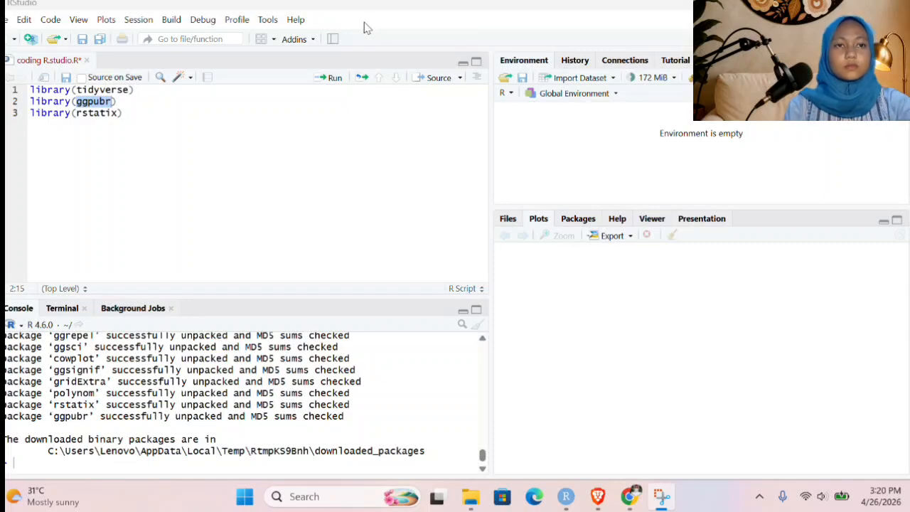
Step: Install the rstatix package from CRAN, copying its name from the script's third line
left_click_drag(76, 113, 119, 114)
key("ctrl+c")
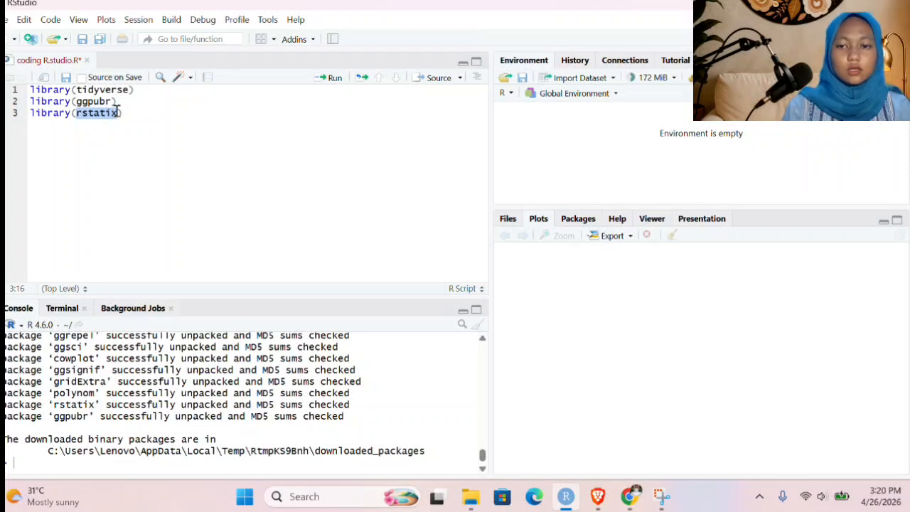
left_click(267, 21)
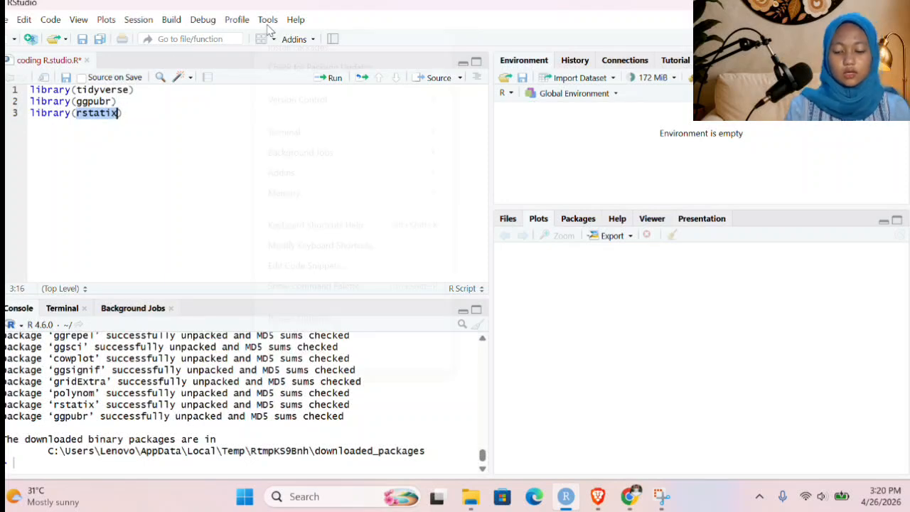
left_click(299, 46)
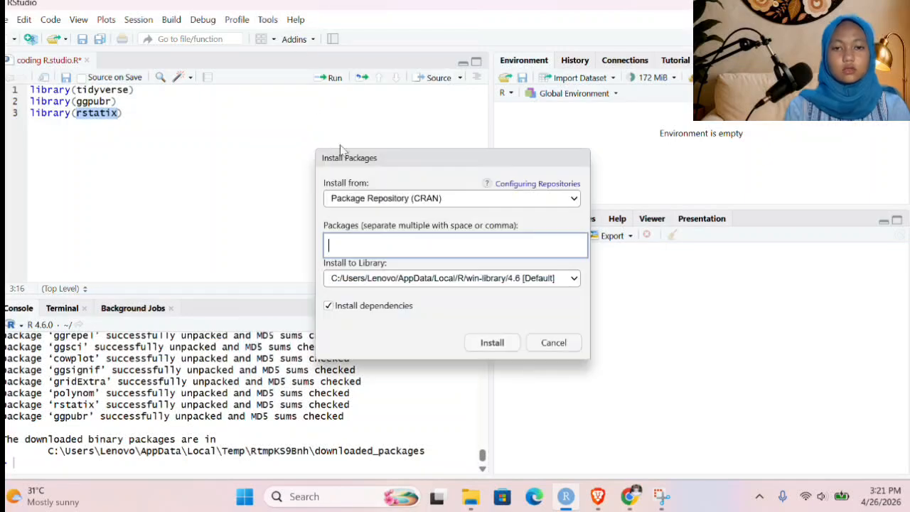
key("ctrl+v")
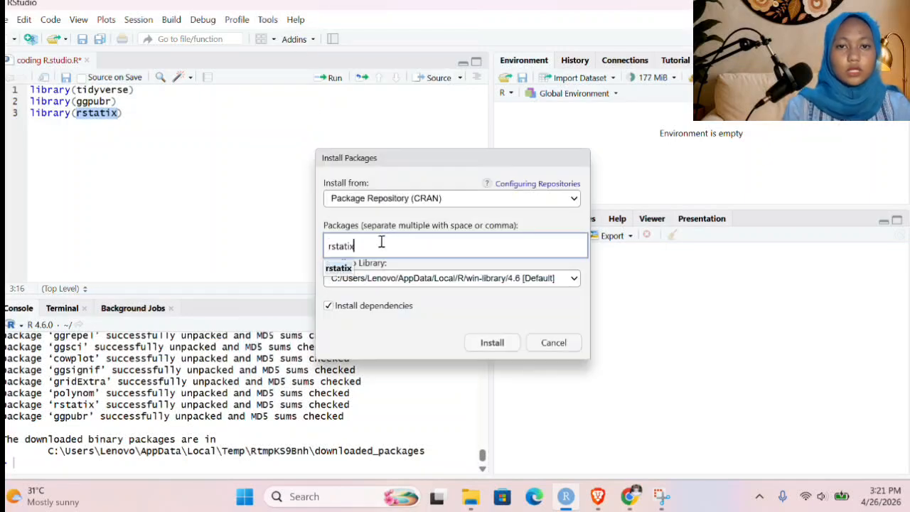
key("Return")
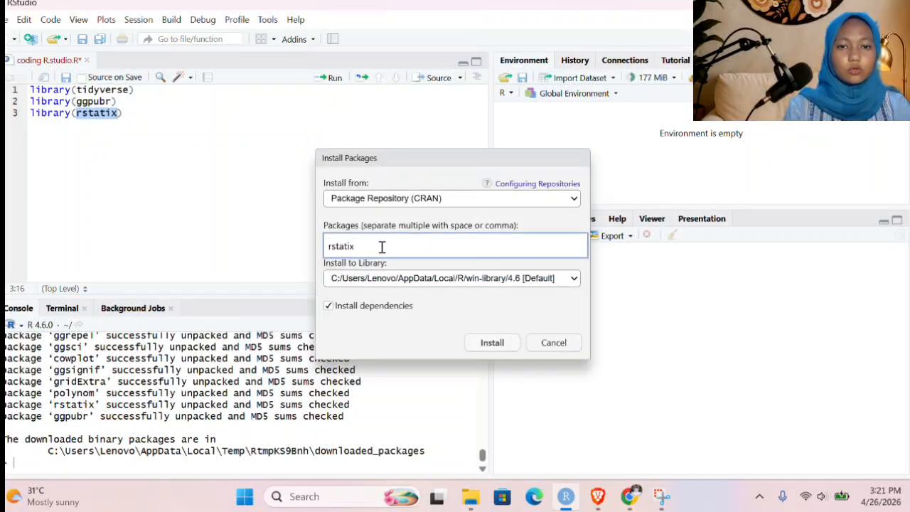
left_click(487, 342)
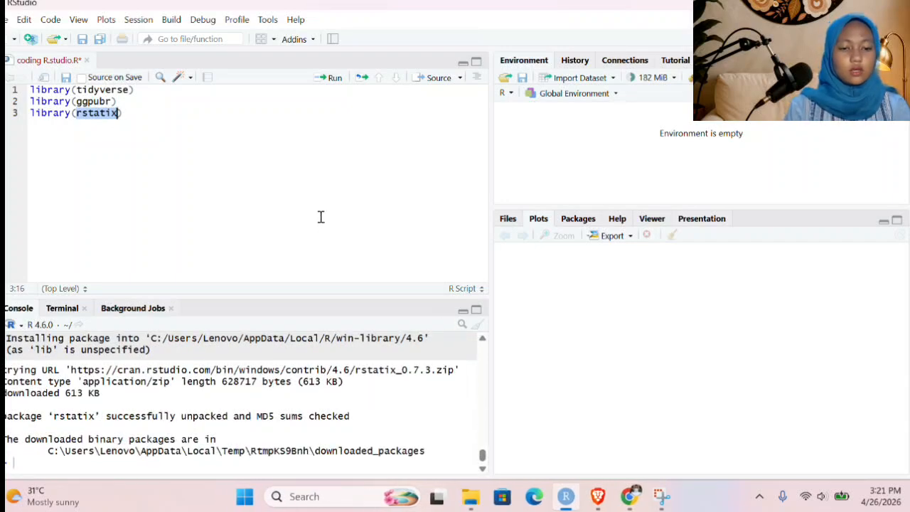
Step: Add the PlantGrowth loading, set.seed(1234) and sample_n_by code from the Chrome tutorial's data preparation section below the library lines in the RStudio script
left_click(140, 115)
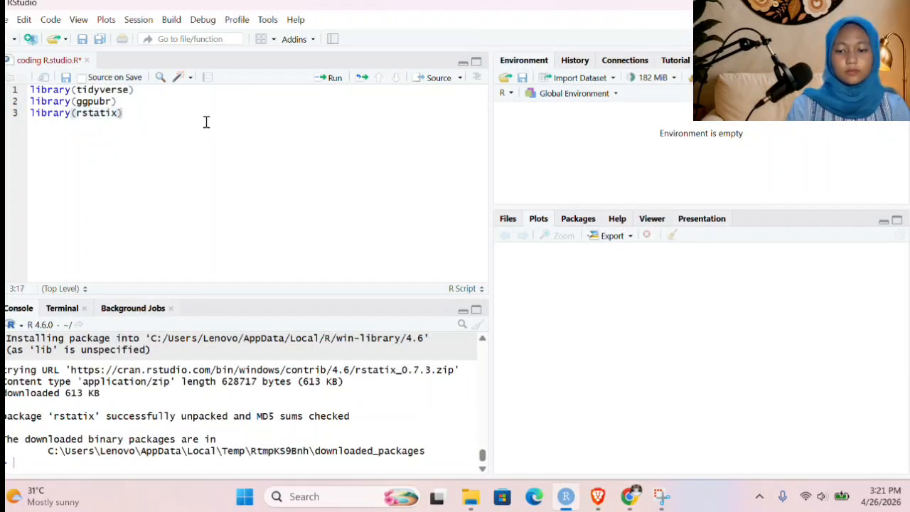
key("Return")
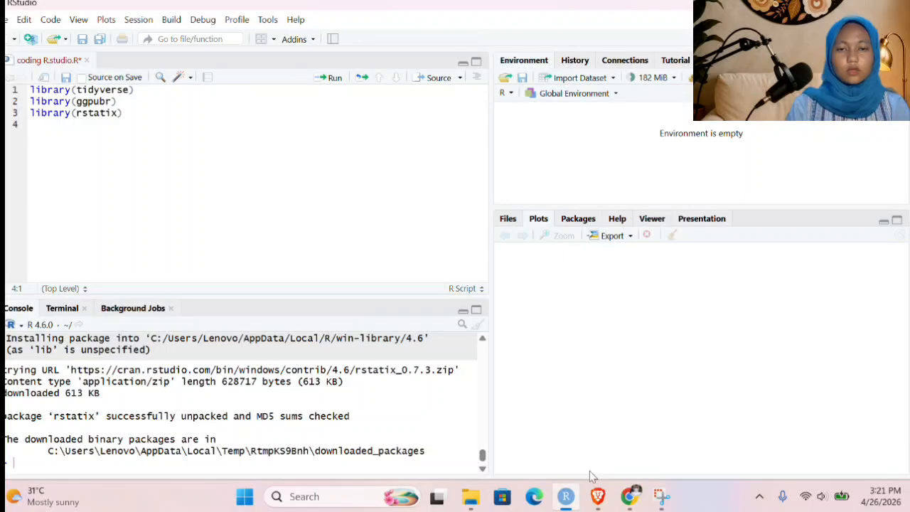
left_click(626, 499)
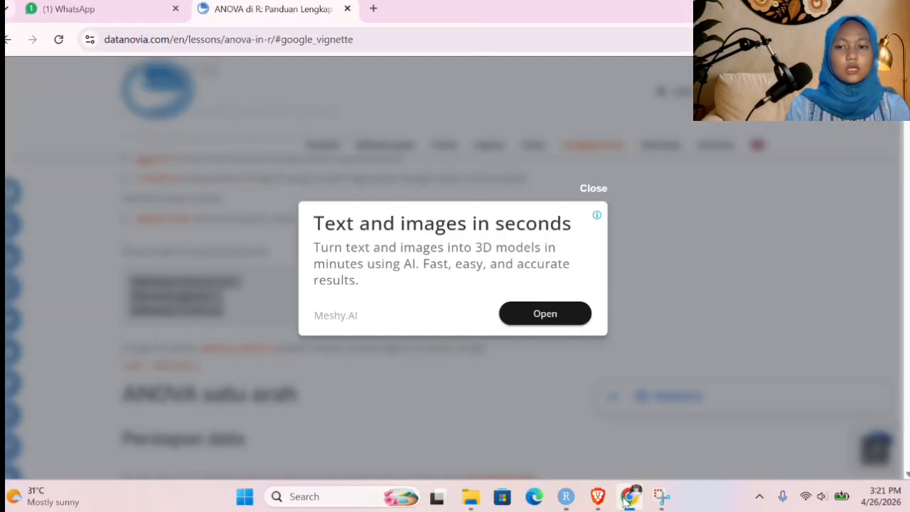
left_click(585, 189)
scroll(207, 284, "down", 1)
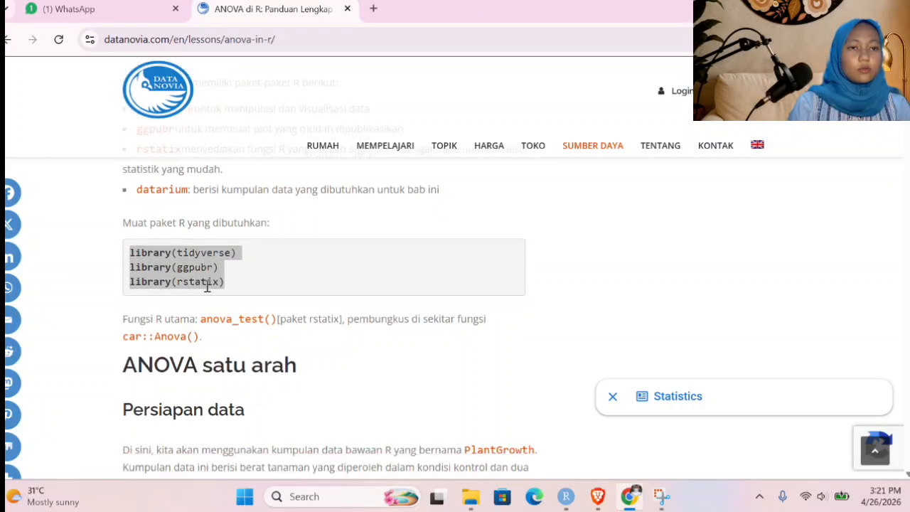
scroll(207, 285, "down", 2)
scroll(341, 273, "down", 1)
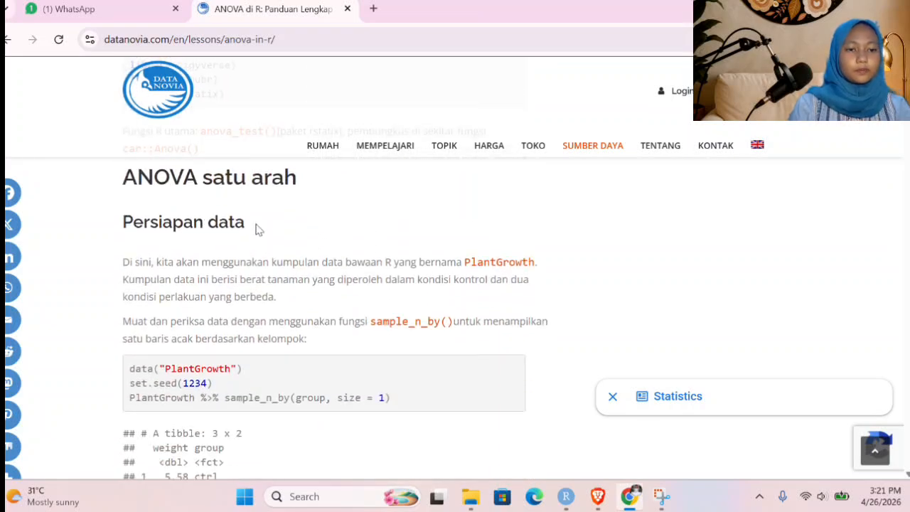
scroll(190, 243, "down", 1)
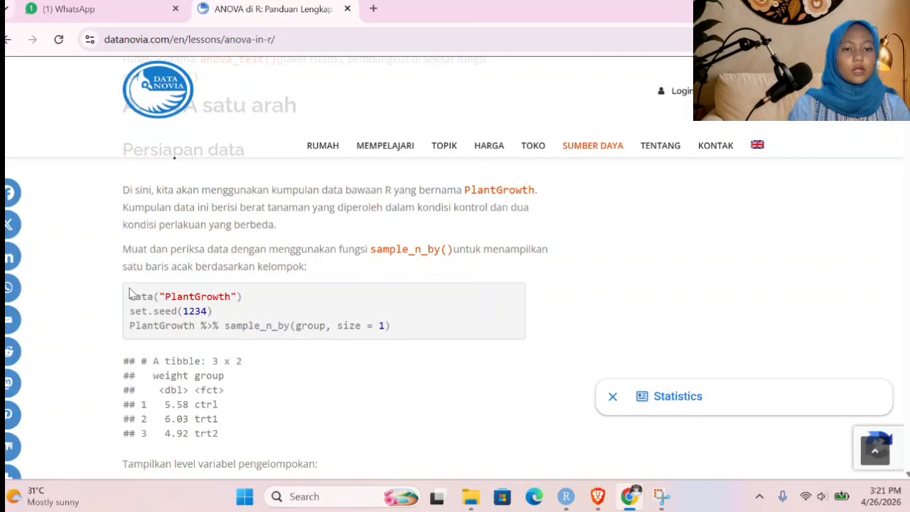
left_click_drag(130, 296, 400, 329)
key("ctrl+c")
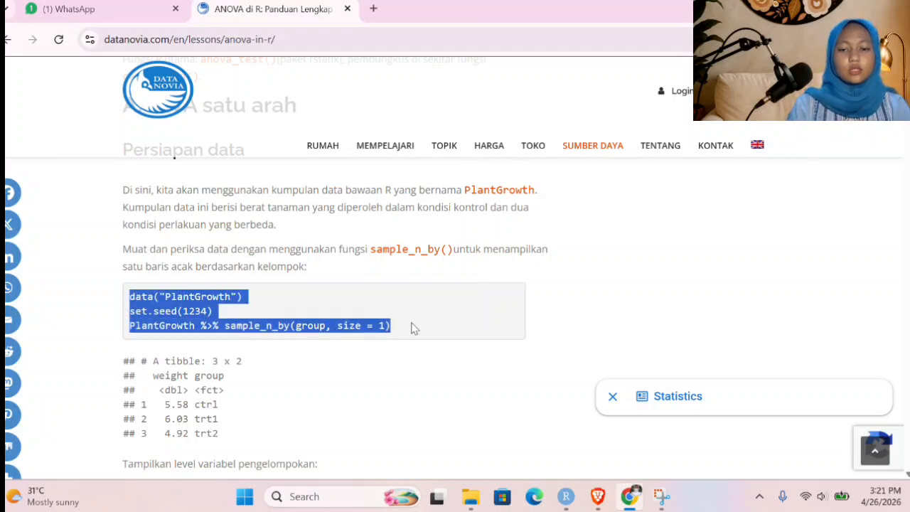
left_click(566, 496)
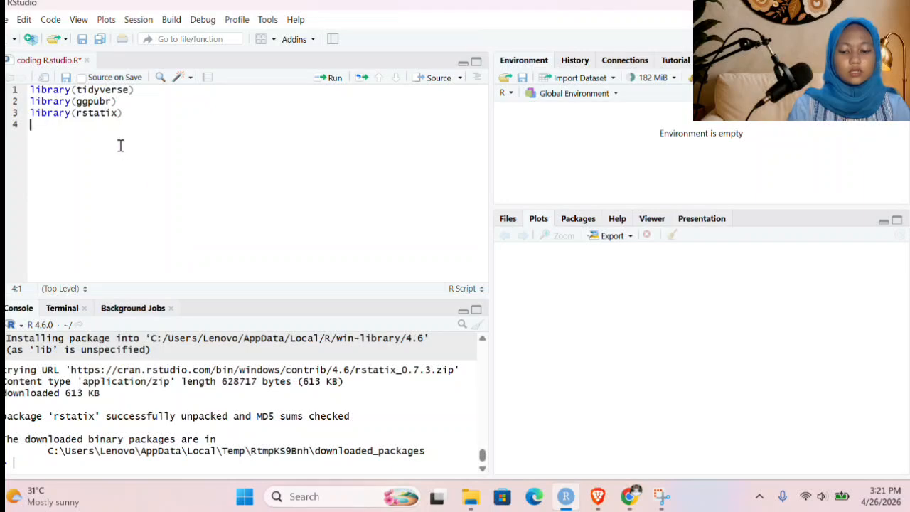
key("ctrl+v")
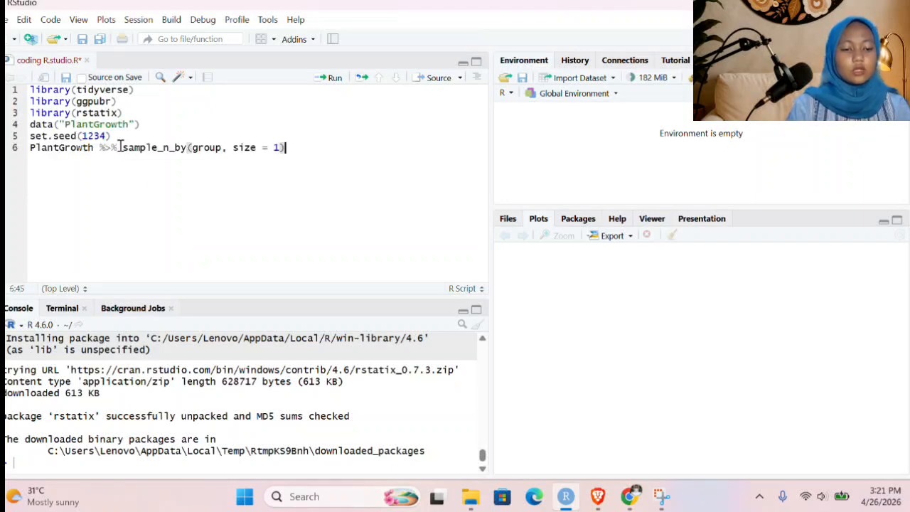
Step: Run the entire script to load the packages and sample one PlantGrowth row per group
key("ctrl+a")
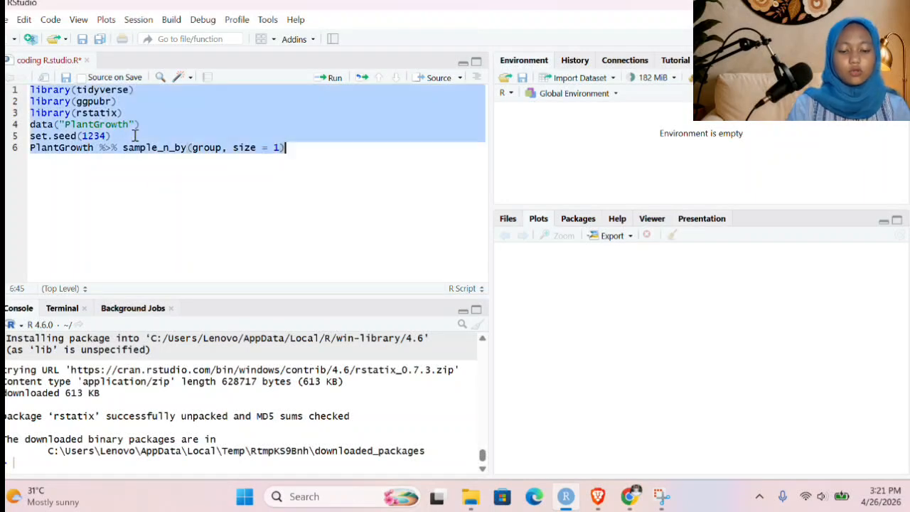
left_click(326, 83)
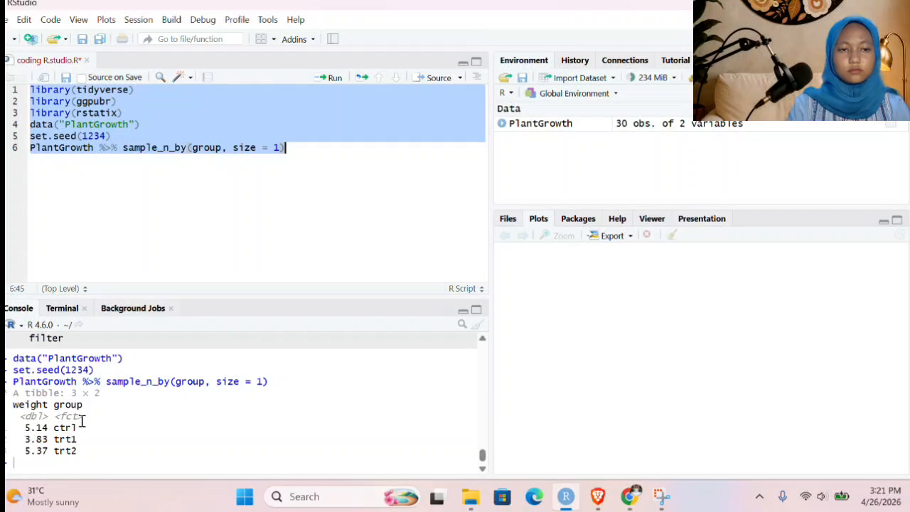
Step: Add levels(PlantGrowth$group) from the Chrome tutorial below the sample_n_by line in the RStudio script and run the entire script
left_click(308, 157)
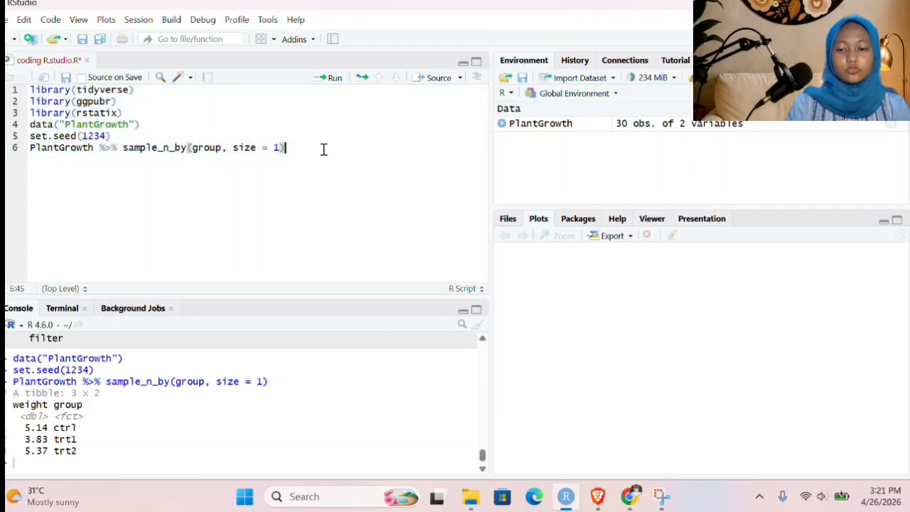
key("Return")
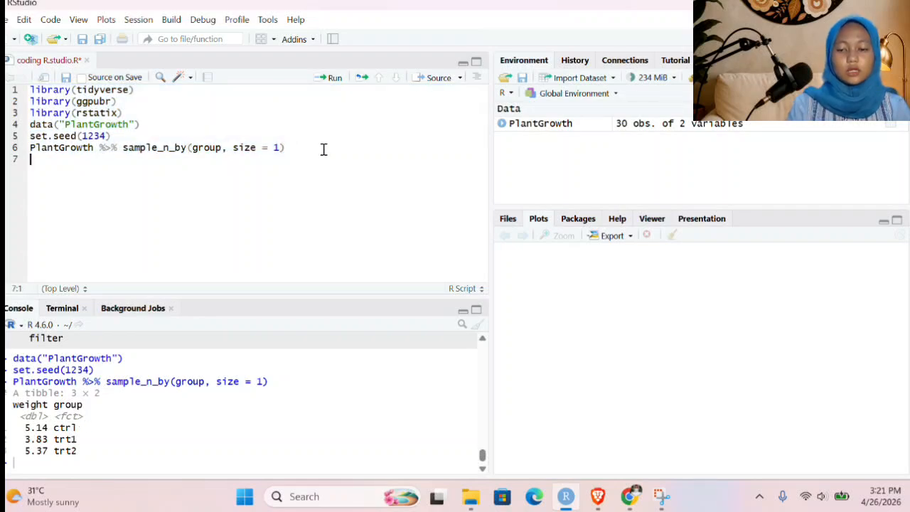
left_click(629, 496)
left_click(345, 353)
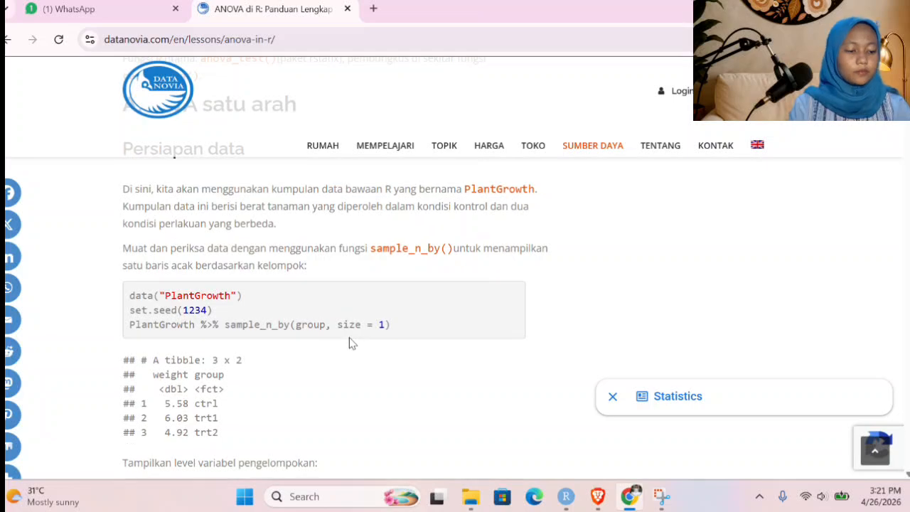
scroll(348, 334, "down", 4)
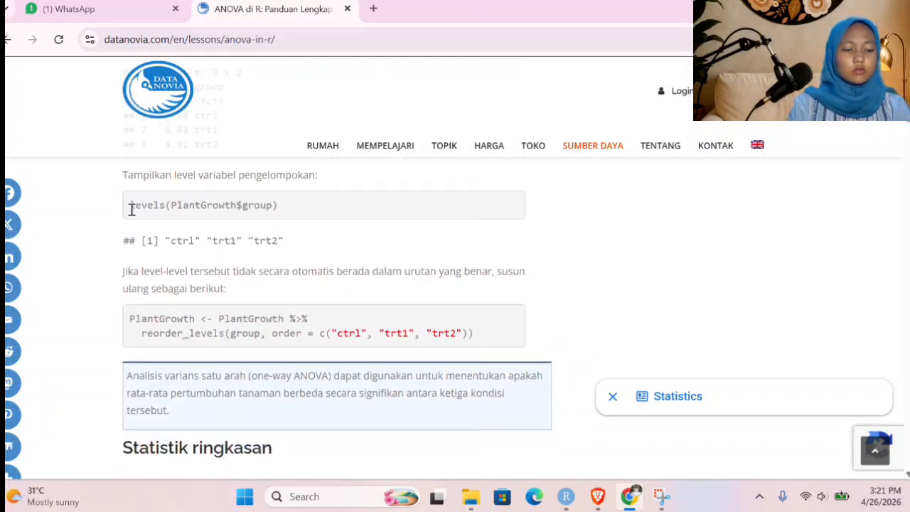
left_click_drag(131, 207, 281, 209)
key("ctrl+c")
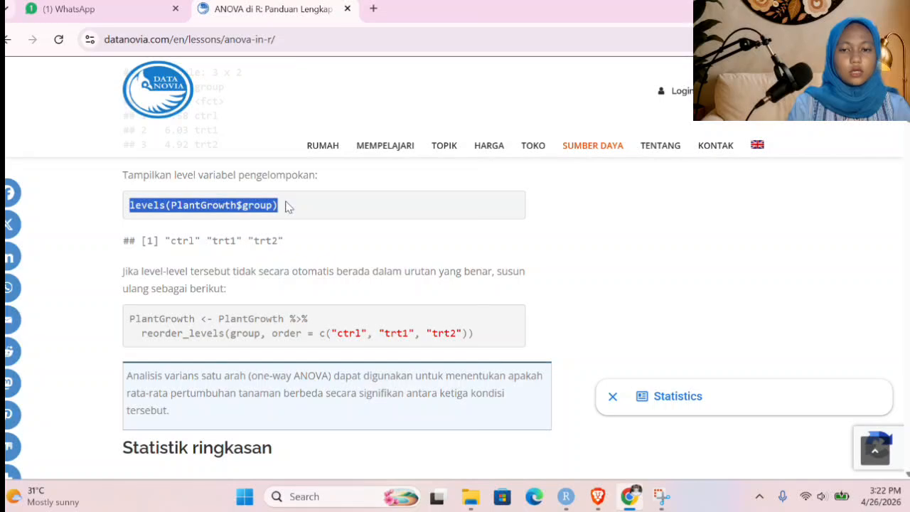
left_click(565, 496)
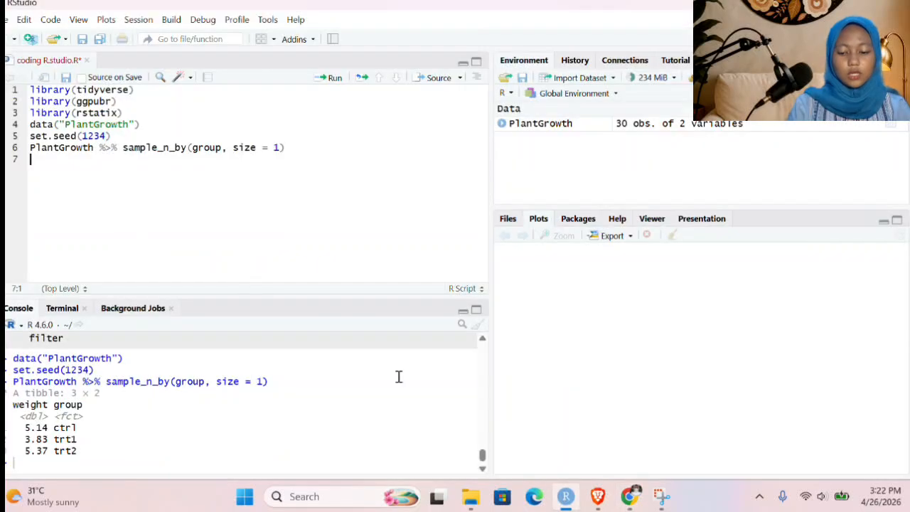
key("ctrl+v")
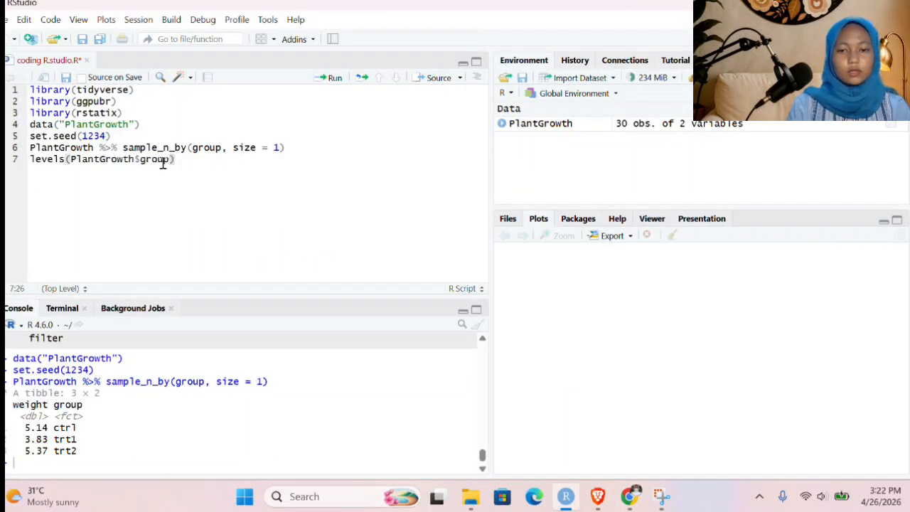
key("ctrl+a")
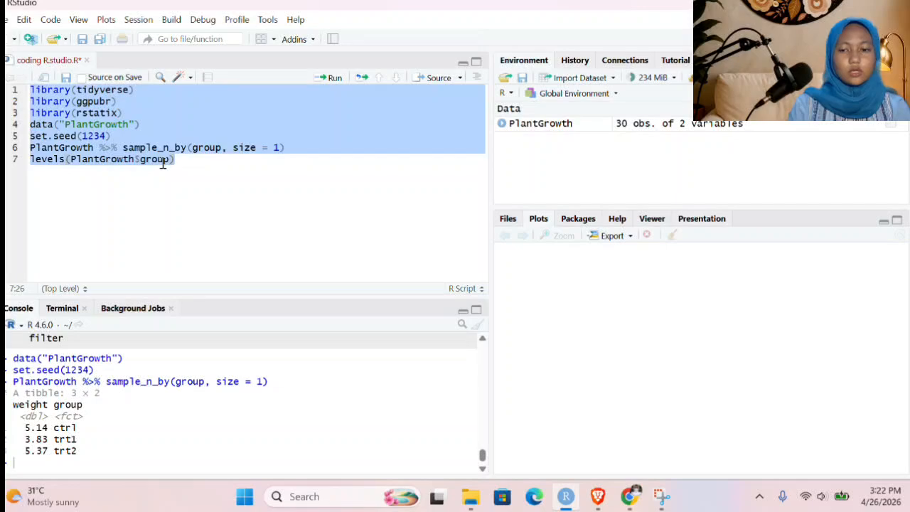
left_click(332, 77)
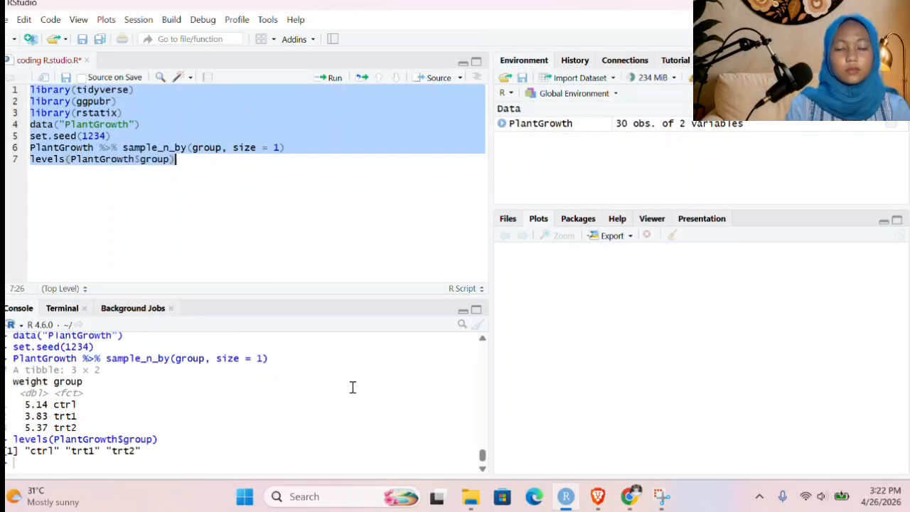
Step: Add the tutorial's reorder_levels code from Chrome, ordering ctrl, trt1, trt2, below the levels line in the RStudio script and run the entire script
left_click(187, 147)
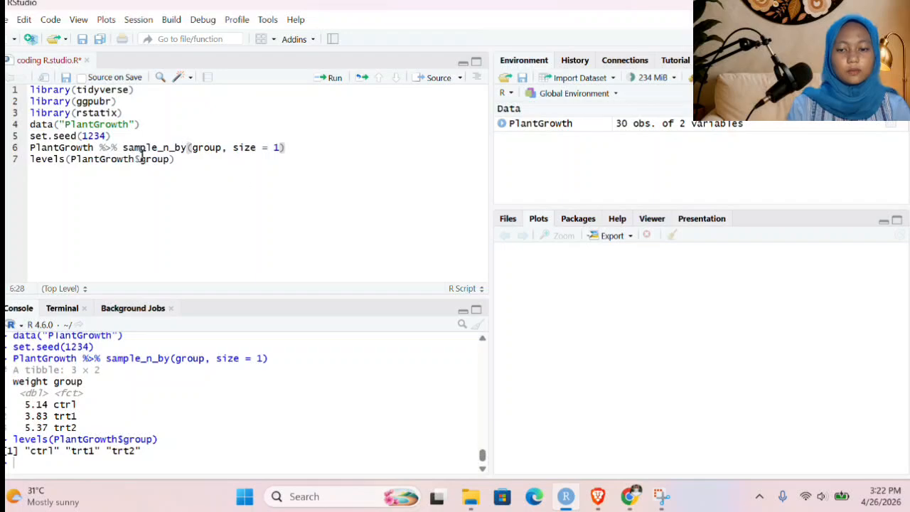
left_click(188, 162)
key("Return")
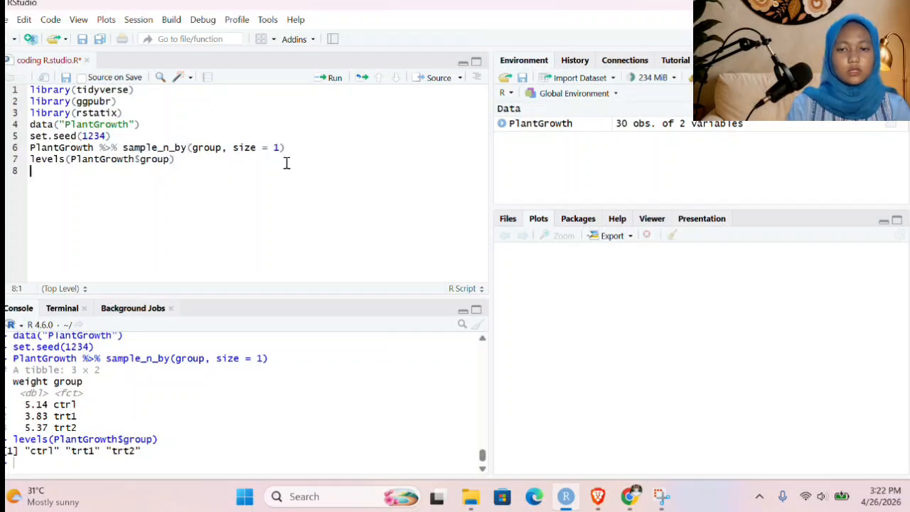
left_click(629, 496)
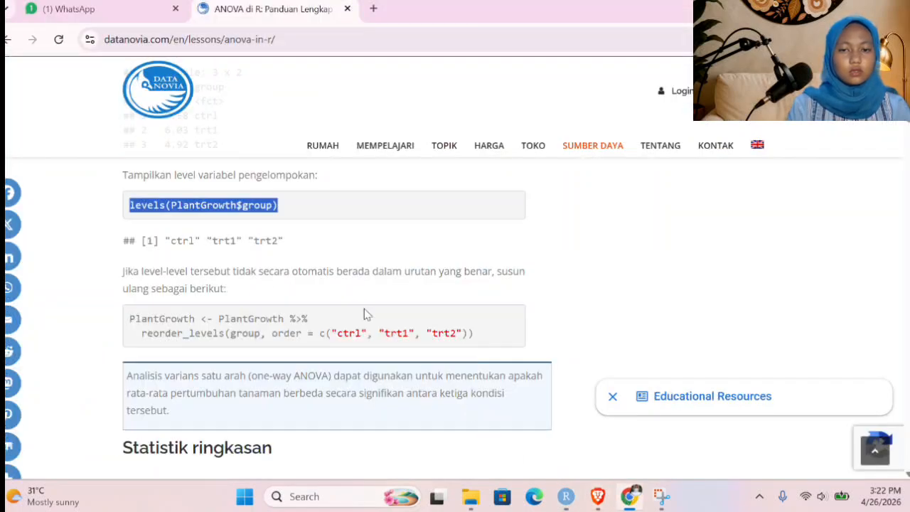
scroll(302, 243, "down", 1)
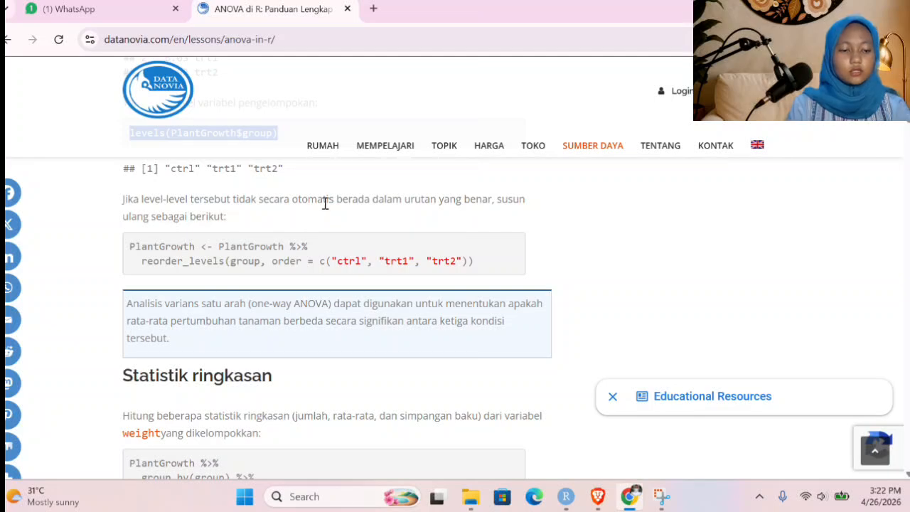
scroll(325, 203, "down", 1)
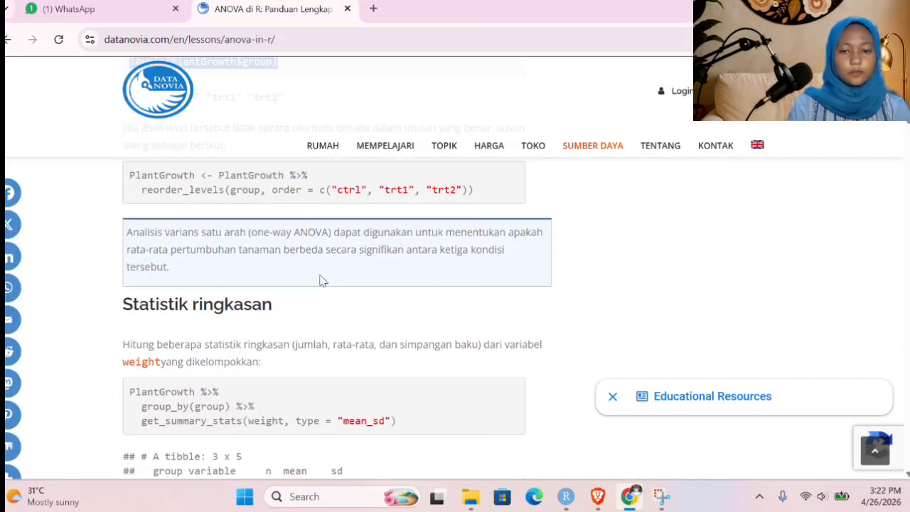
scroll(321, 280, "up", 1)
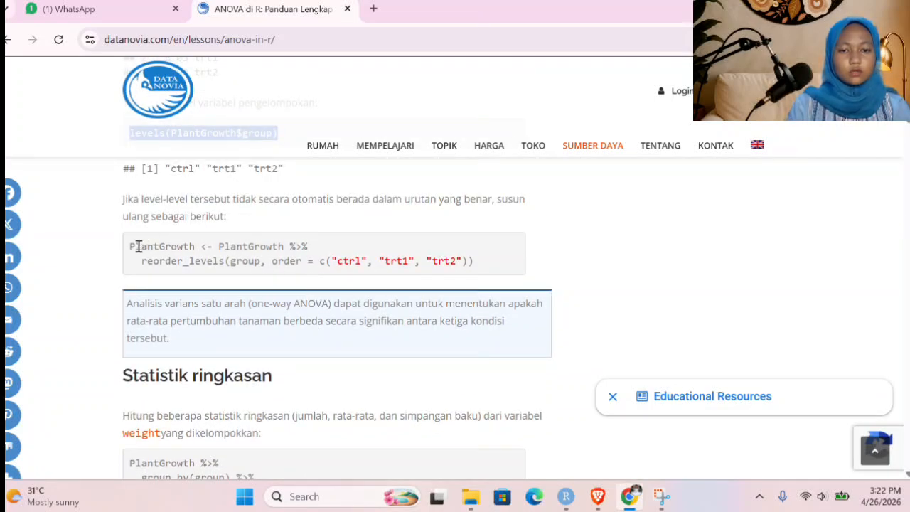
left_click_drag(130, 246, 478, 268)
key("ctrl+c")
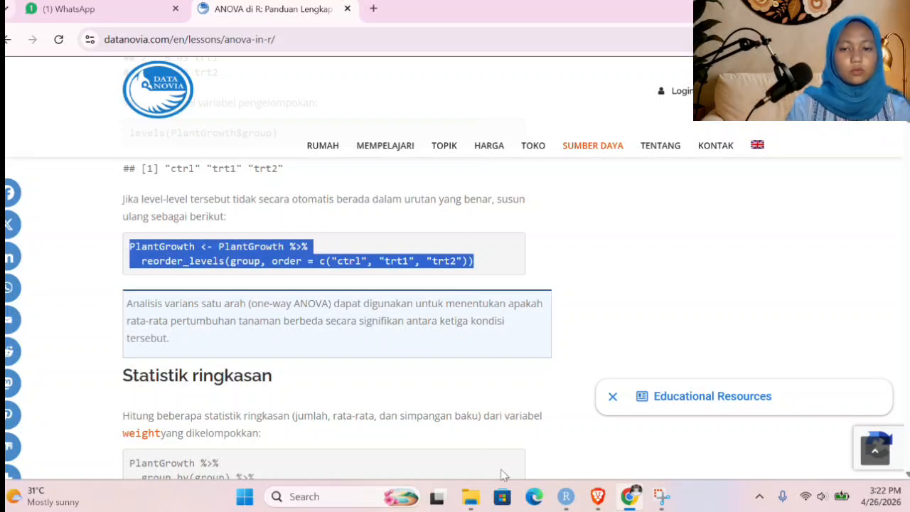
left_click(565, 496)
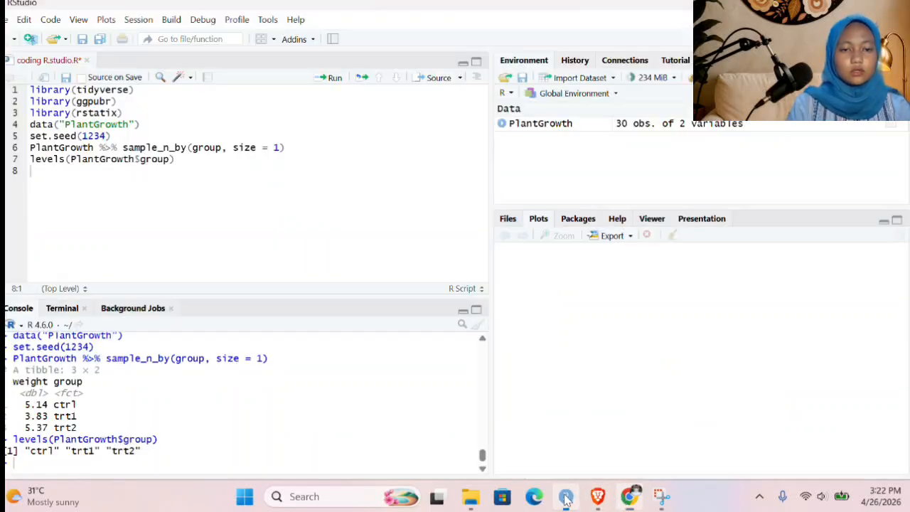
key("ctrl+v")
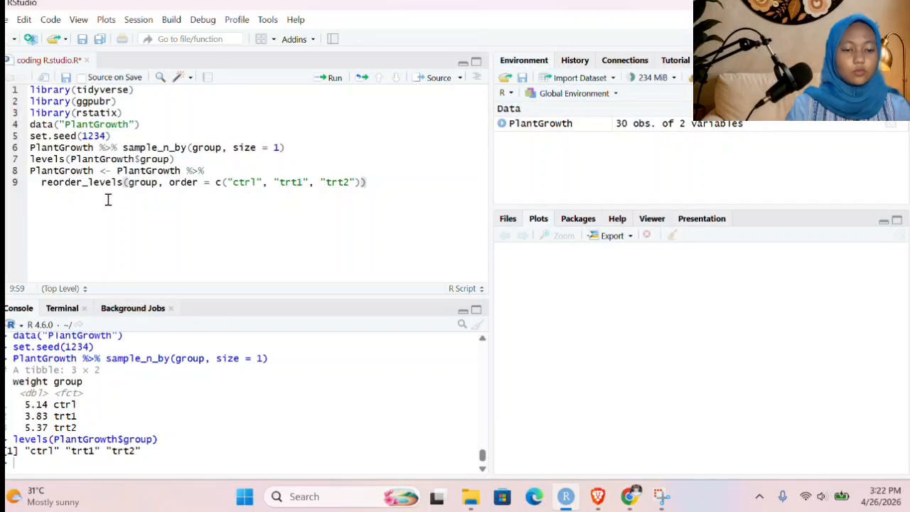
key("ctrl+a")
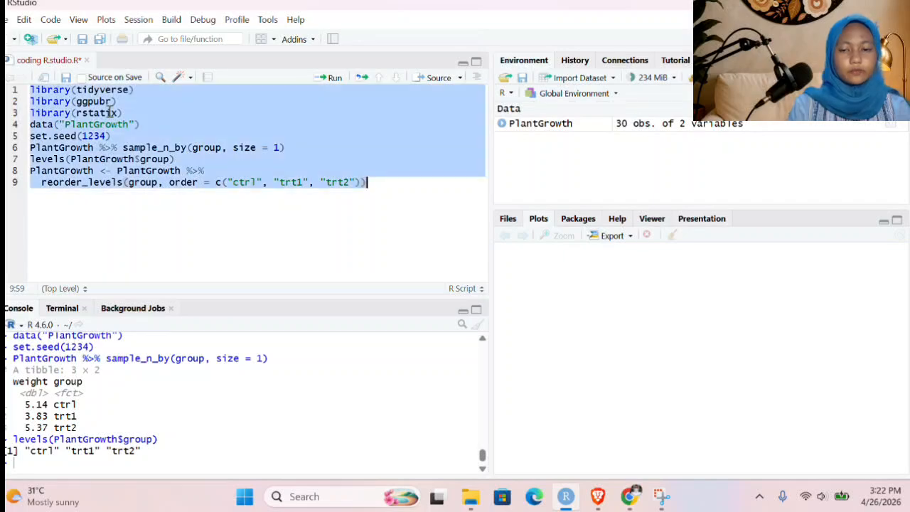
left_click(330, 81)
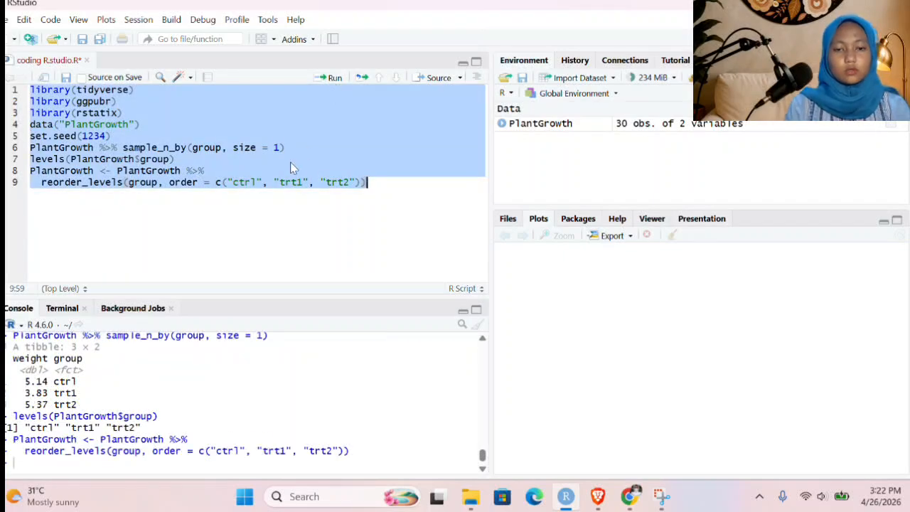
Step: Add the mean_sd get_summary_stats code for weight by group from Chrome's Statistik ringkasan section to the RStudio script's end and run the entire script
left_click(374, 183)
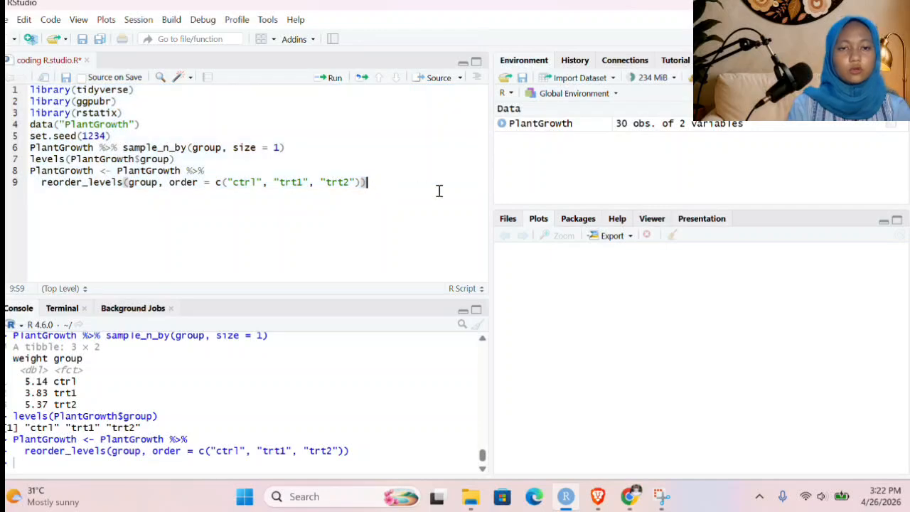
key("Return")
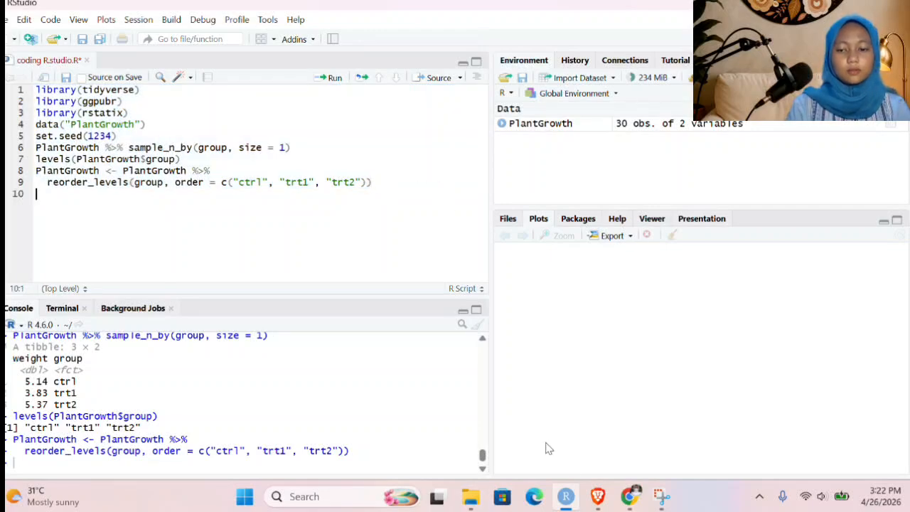
left_click(629, 496)
scroll(483, 355, "down", 2)
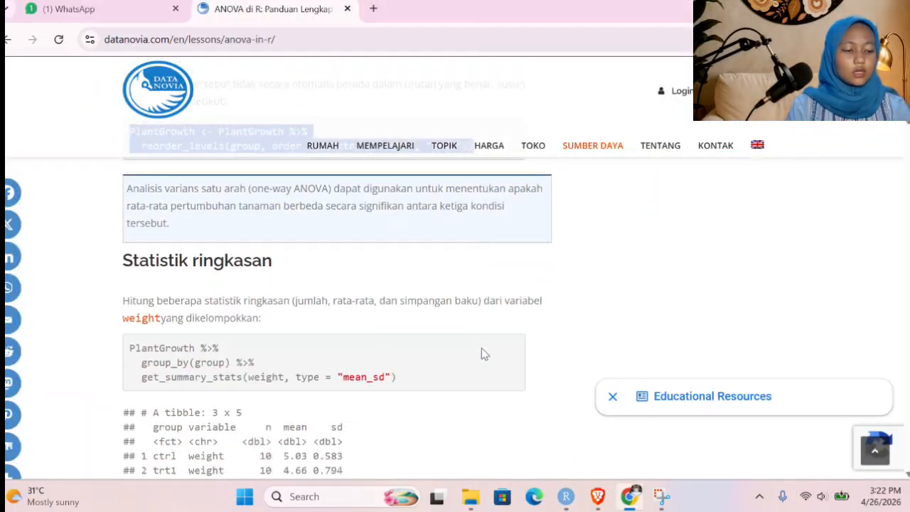
scroll(481, 353, "down", 1)
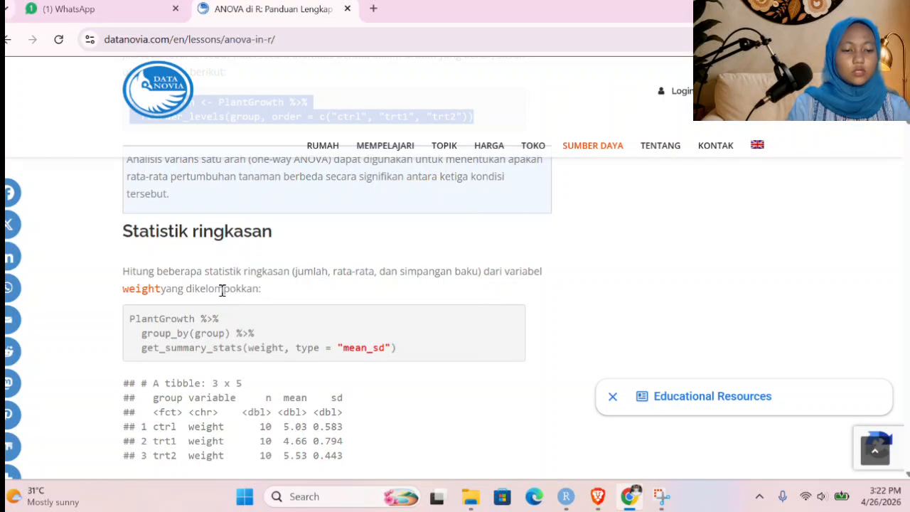
scroll(208, 285, "down", 2)
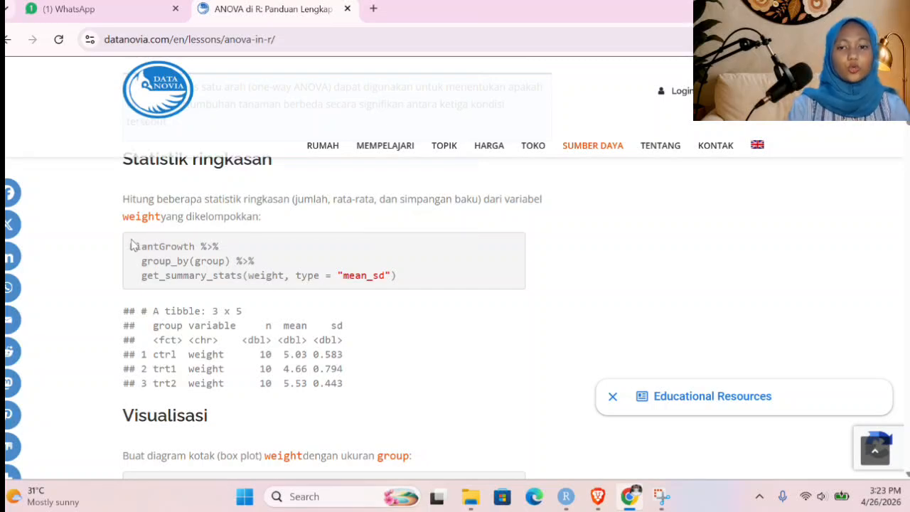
left_click_drag(131, 246, 420, 280)
key("ctrl+c")
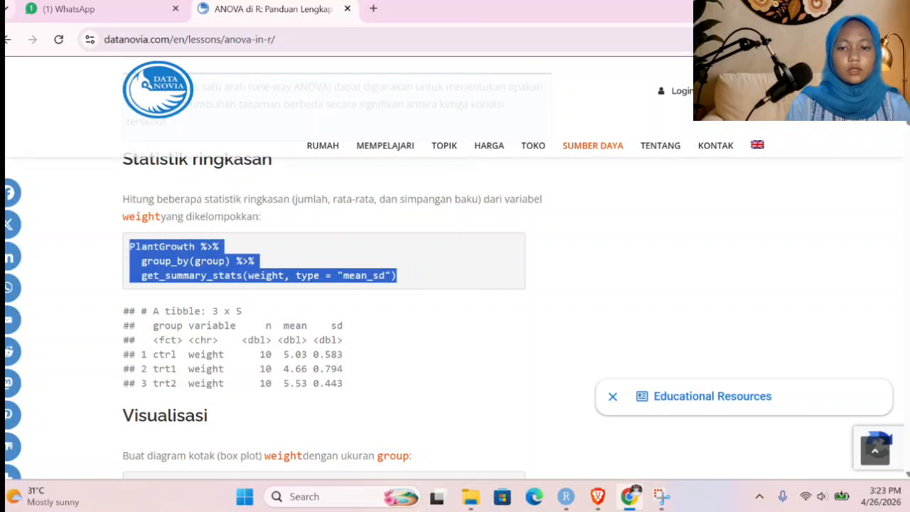
left_click(565, 496)
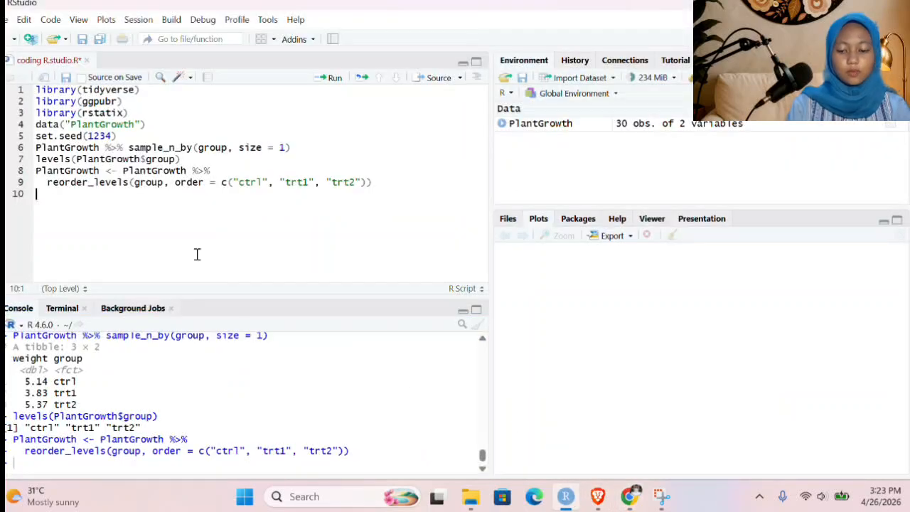
key("ctrl+v")
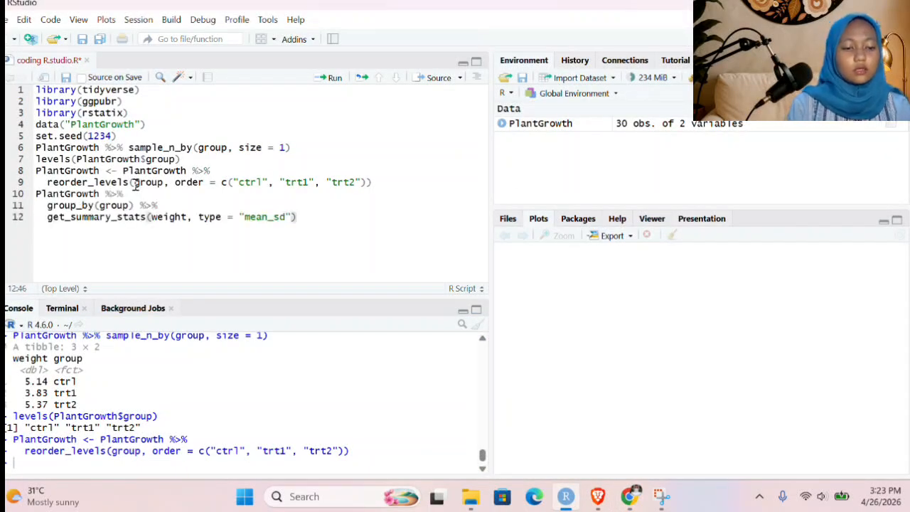
key("ctrl+a")
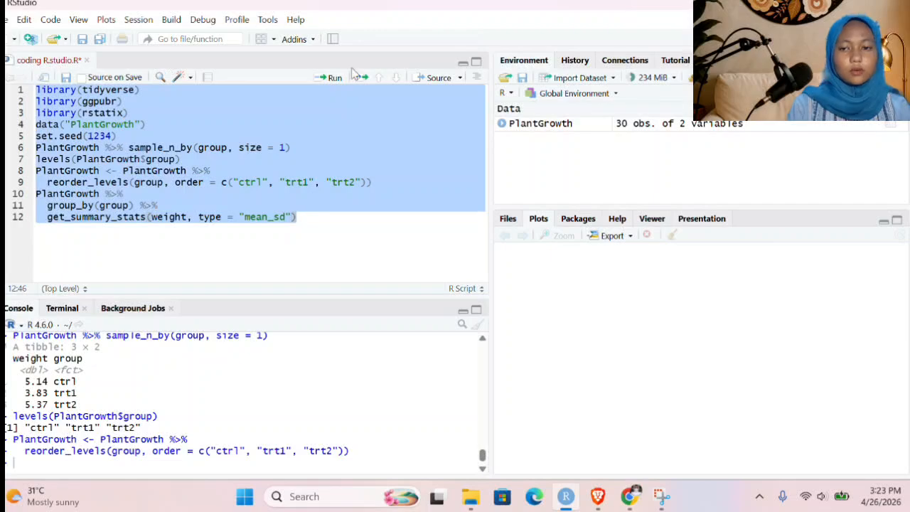
left_click(331, 77)
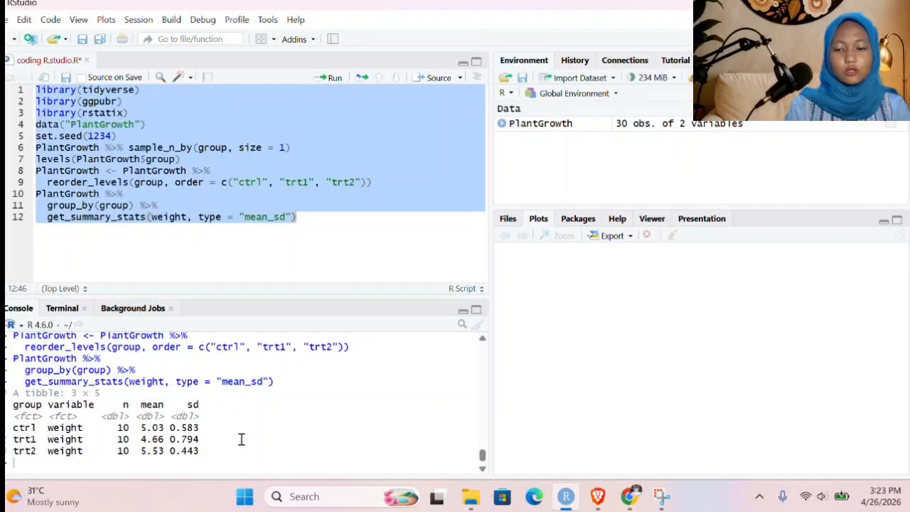
Step: Add the tutorial's ggboxplot(PlantGrowth, x = "group", y = "weight") code from Chrome's Visualisasi section below the summary statistics code in the RStudio script
left_click(302, 232)
key("Return")
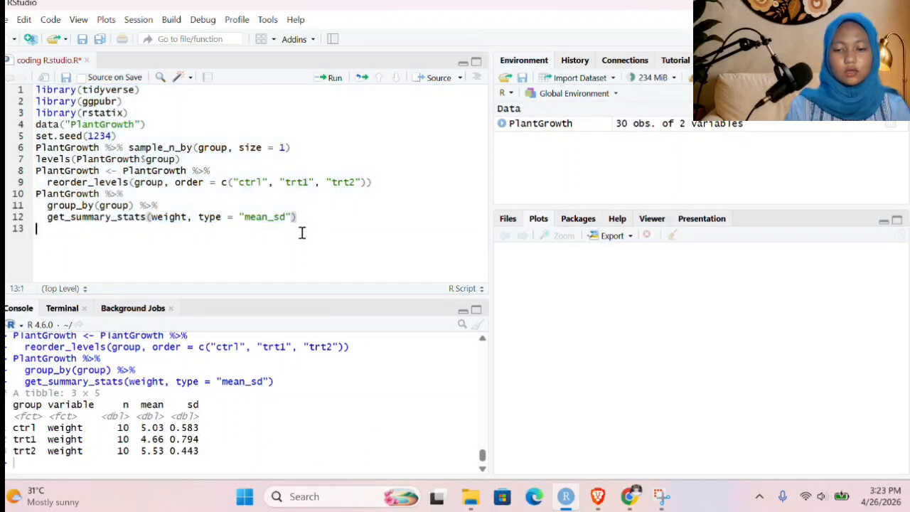
left_click(628, 496)
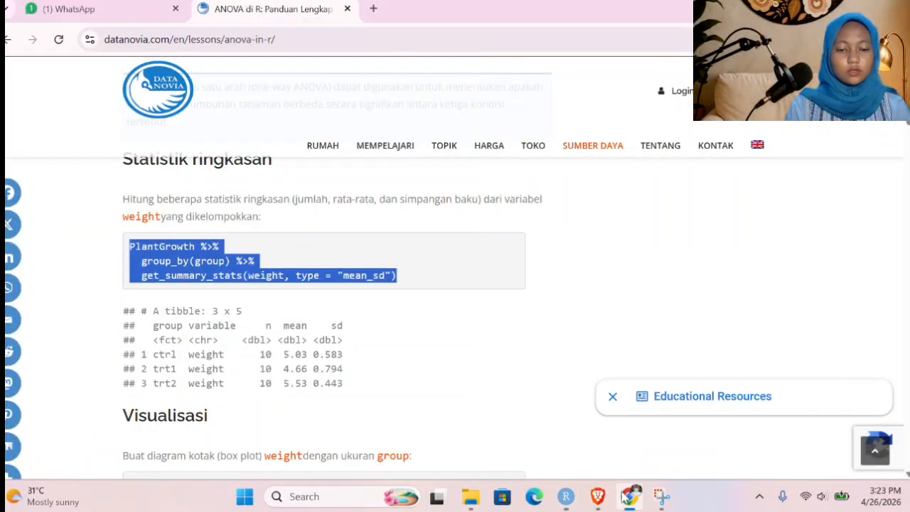
scroll(547, 348, "down", 1)
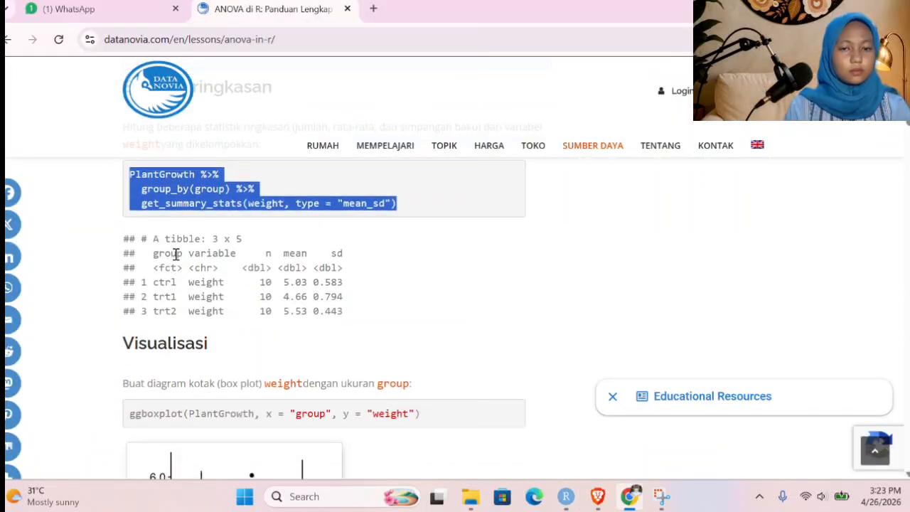
scroll(359, 299, "down", 2)
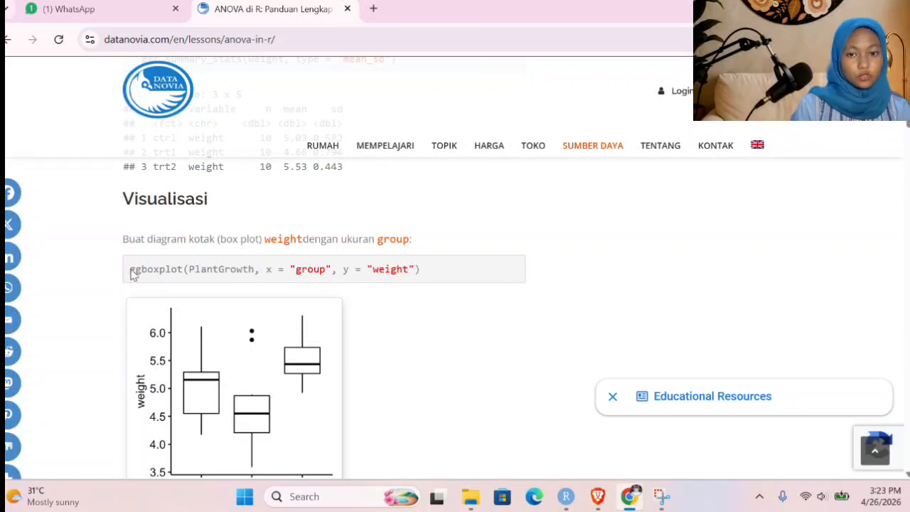
left_click_drag(131, 273, 343, 290)
key("ctrl+c")
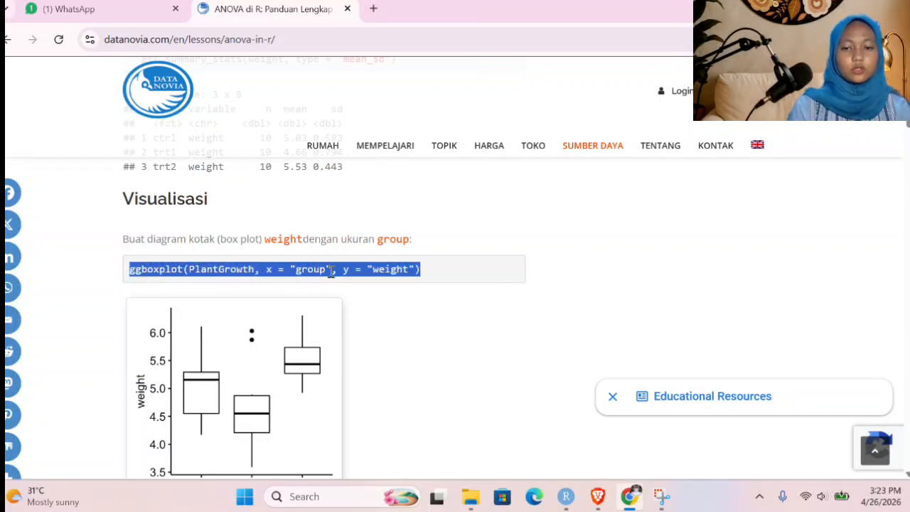
scroll(308, 224, "down", 1)
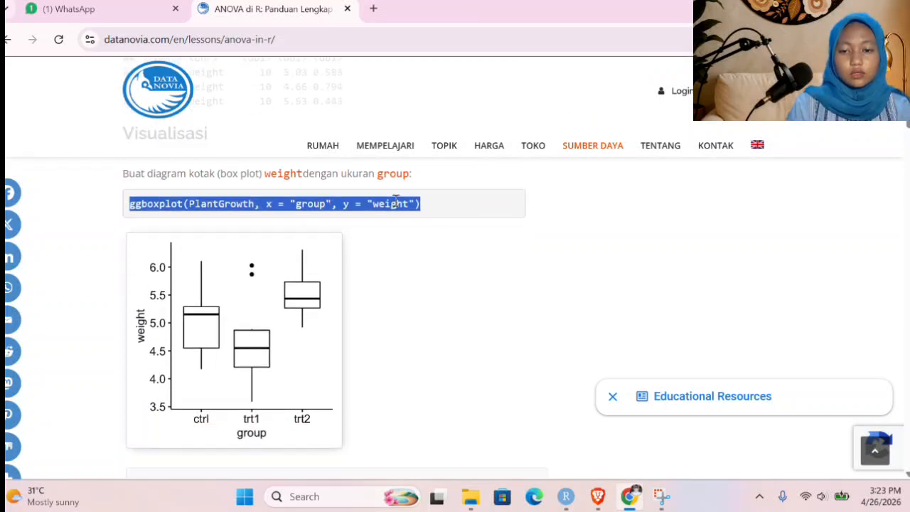
left_click(566, 496)
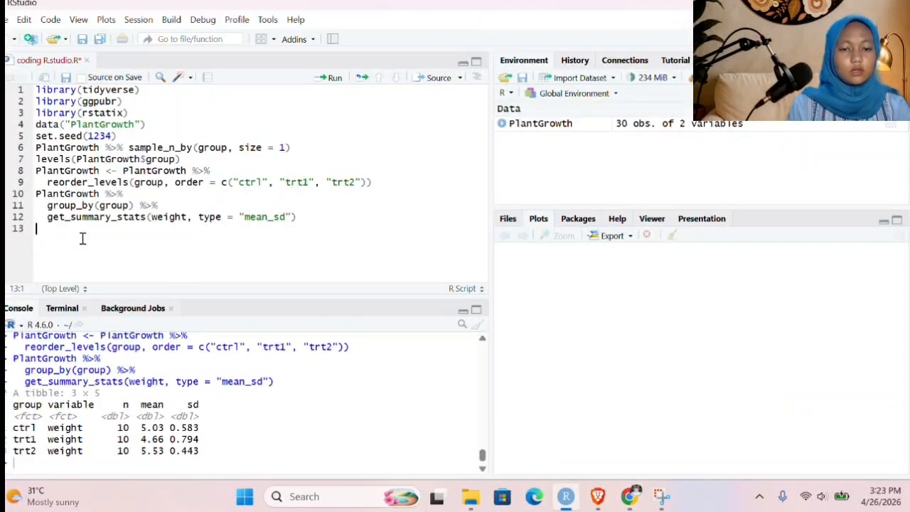
key("ctrl+v")
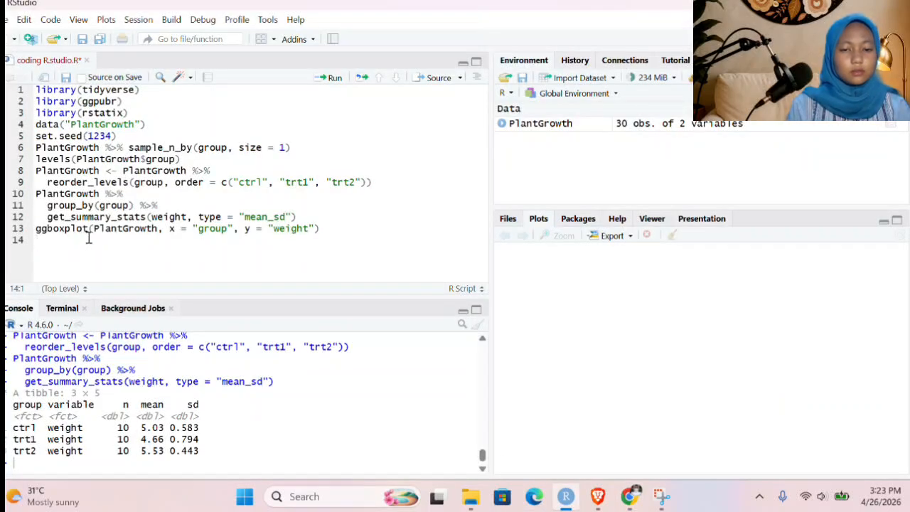
Step: Run the entire script to draw the box plot of weight by group
left_click(330, 233)
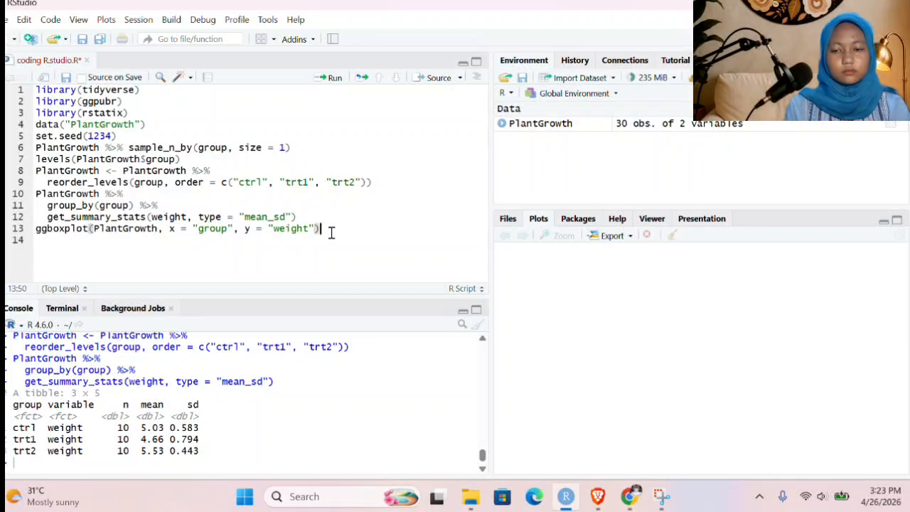
key("ctrl+a")
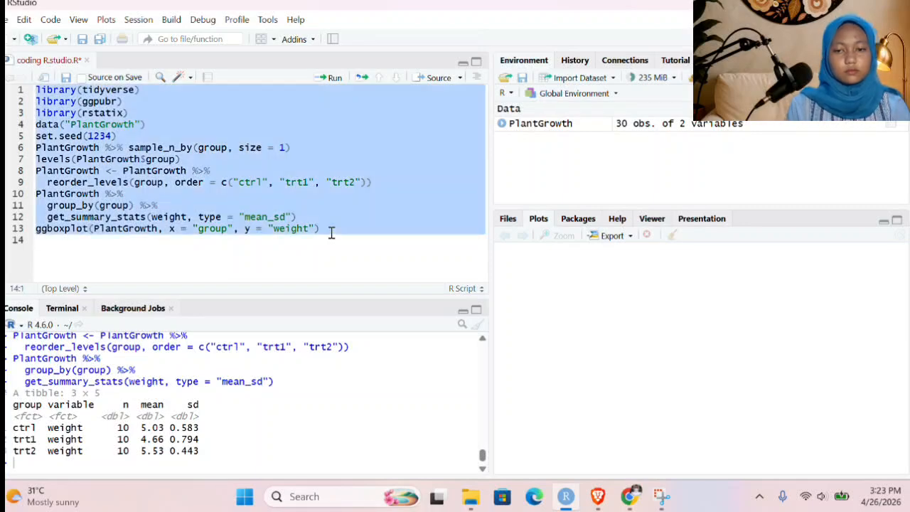
left_click(333, 78)
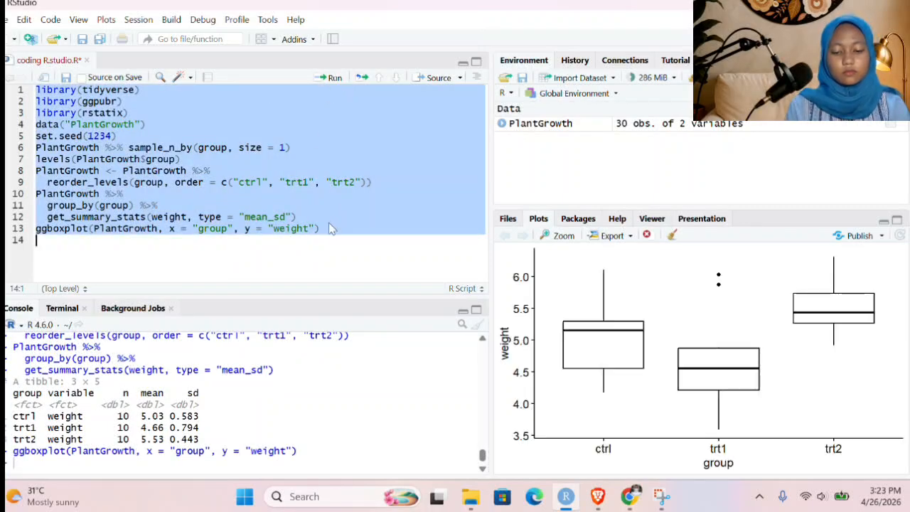
left_click(163, 255)
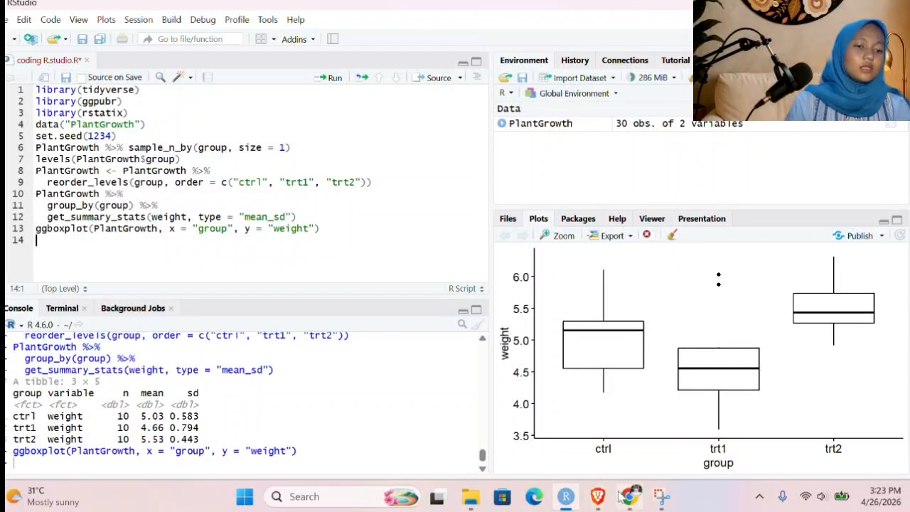
Step: Switch to Chrome and copy the PlantGrowth identify_outliers(weight) code grouped by group from the tutorial's Pencilan section
left_click(611, 423)
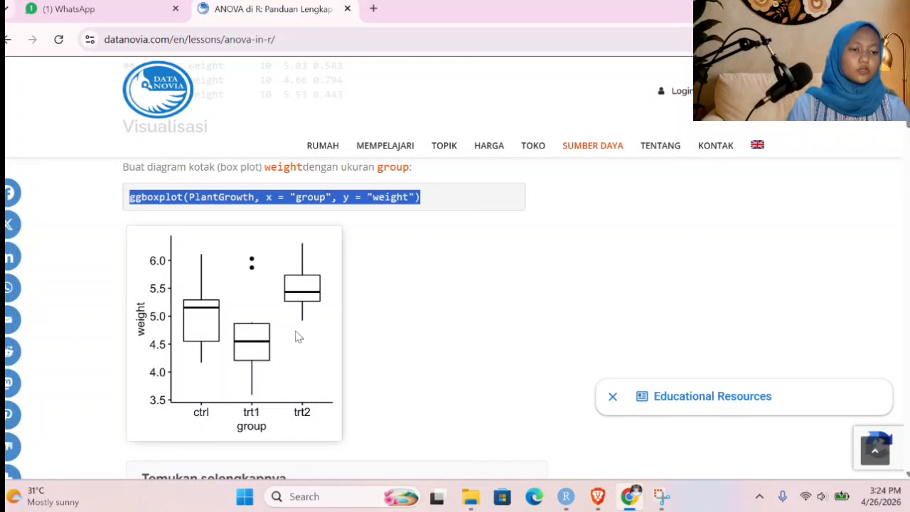
scroll(358, 335, "down", 4)
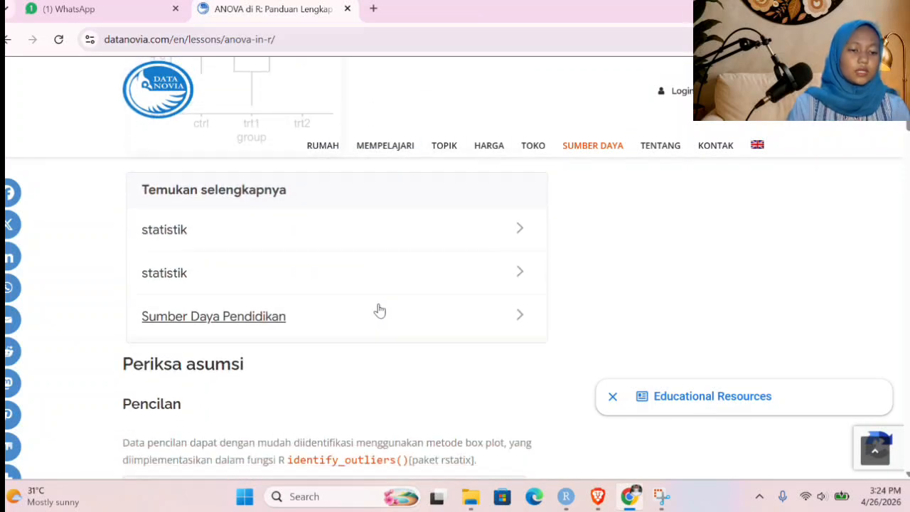
scroll(341, 277, "down", 2)
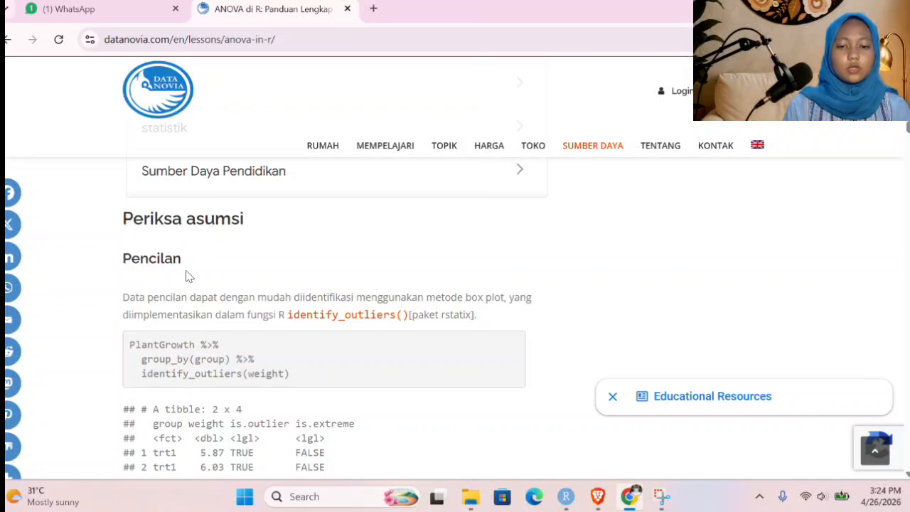
scroll(181, 270, "down", 1)
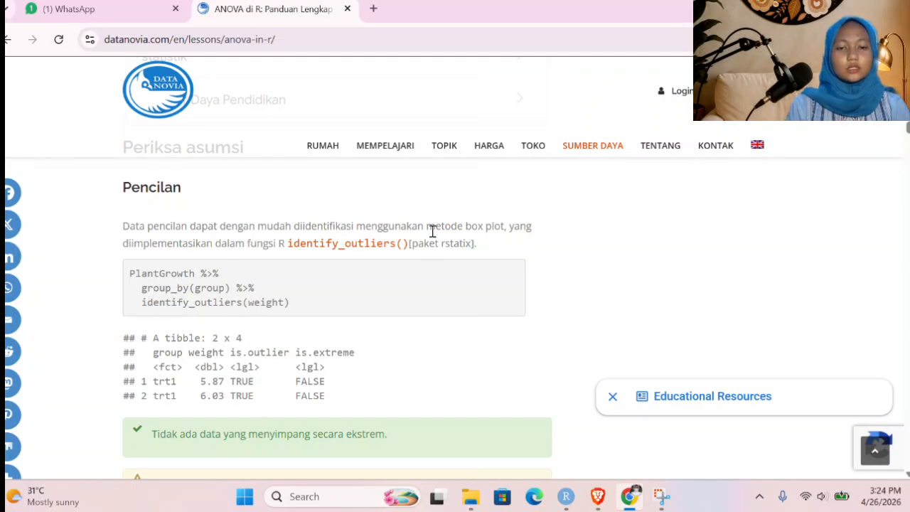
scroll(217, 248, "down", 2)
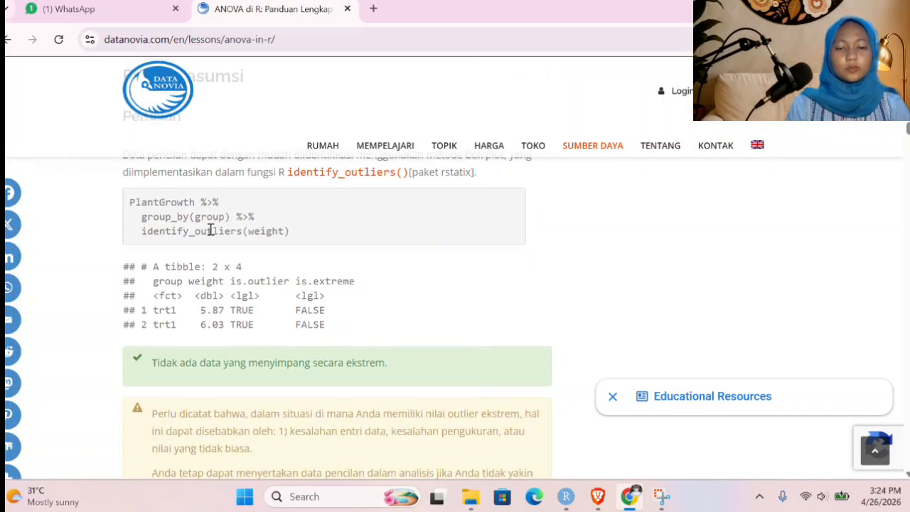
scroll(211, 227, "up", 2)
left_click_drag(128, 273, 313, 302)
key("ctrl+c")
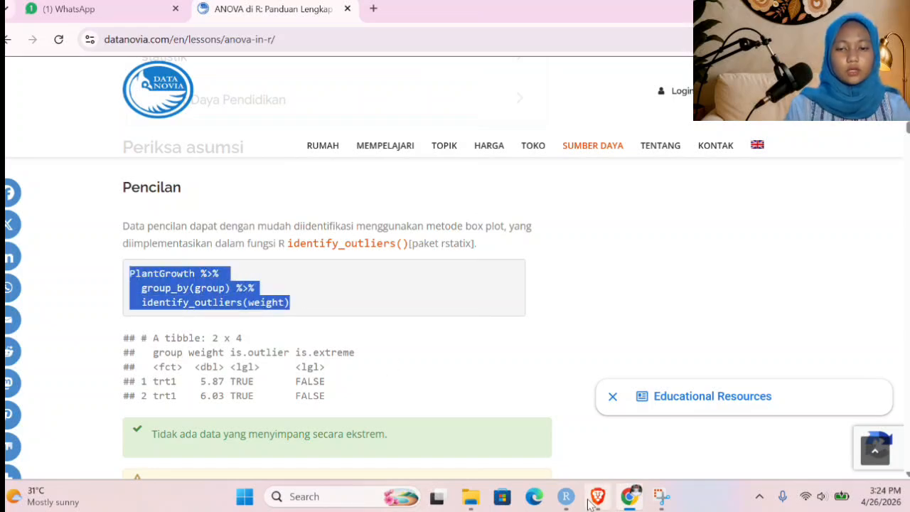
Step: Paste the copied identify_outliers code at the end of the RStudio script and run the entire script
mouse_move(566, 498)
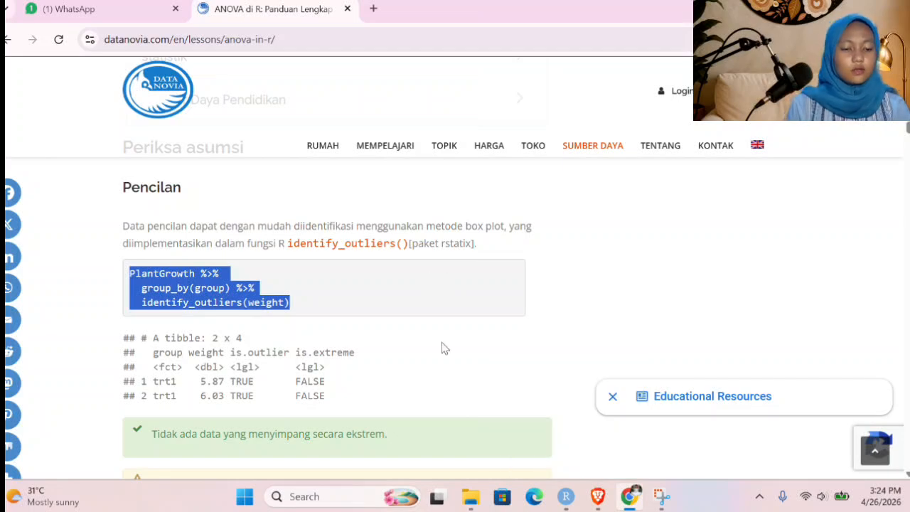
left_click(565, 497)
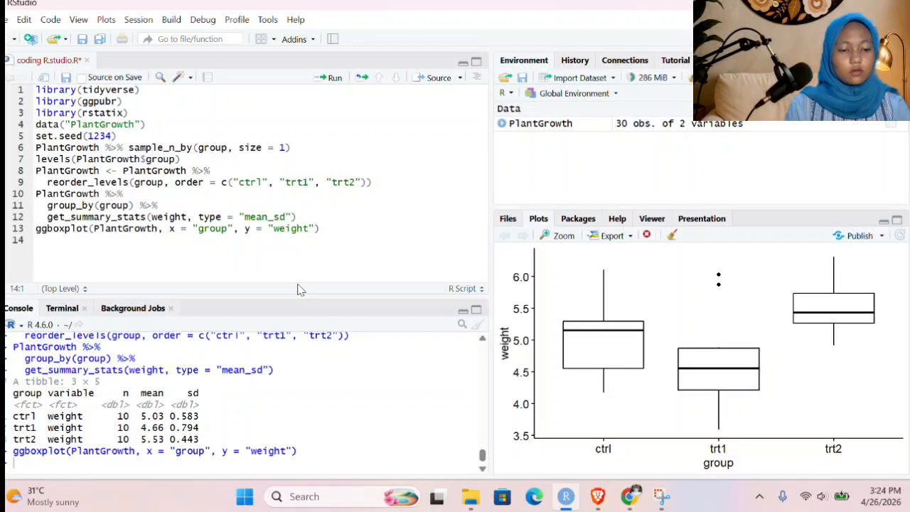
key("ctrl+v")
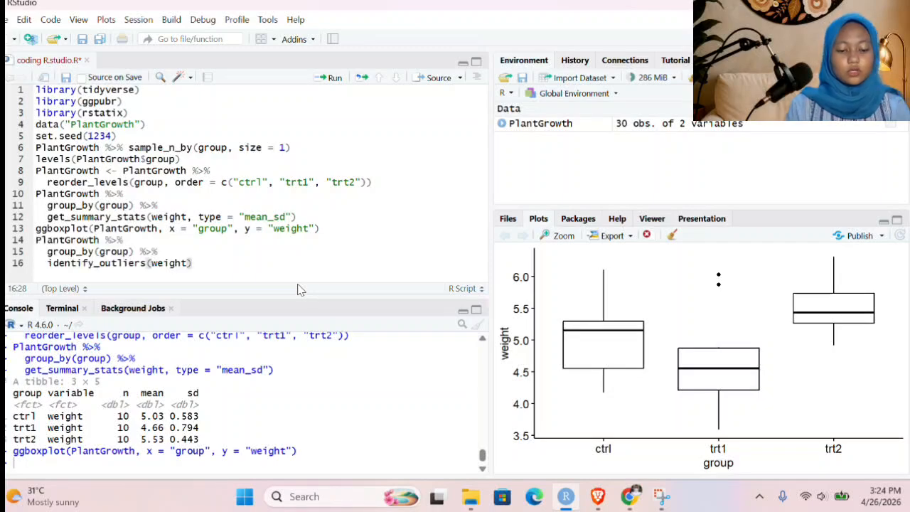
key("ctrl+a")
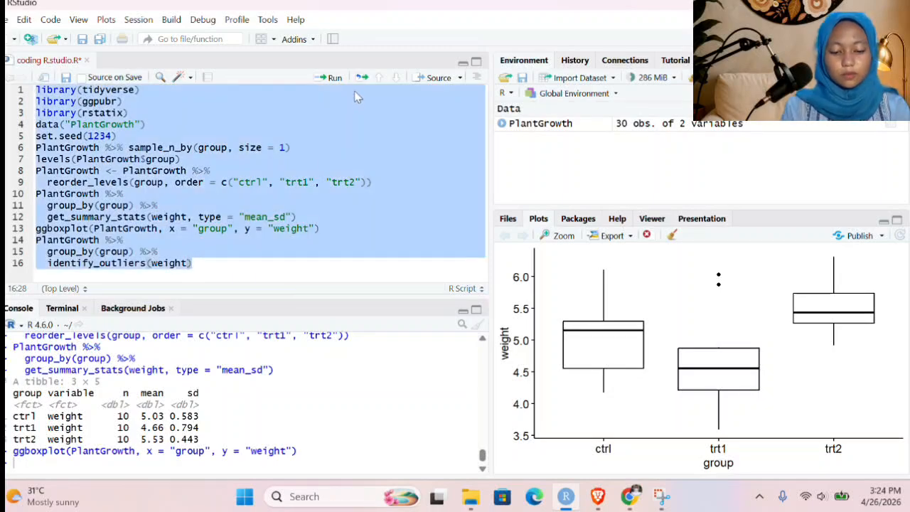
left_click(338, 82)
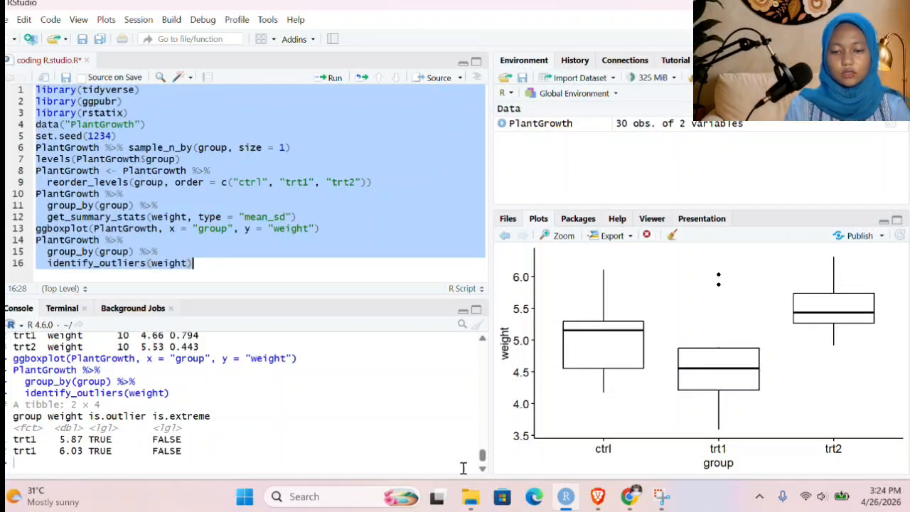
Step: Add a blank line at the script's end, then switch to Chrome and copy the linear model and QQ plot code from the Asumsi normalitas section
left_click(236, 268)
key("Return")
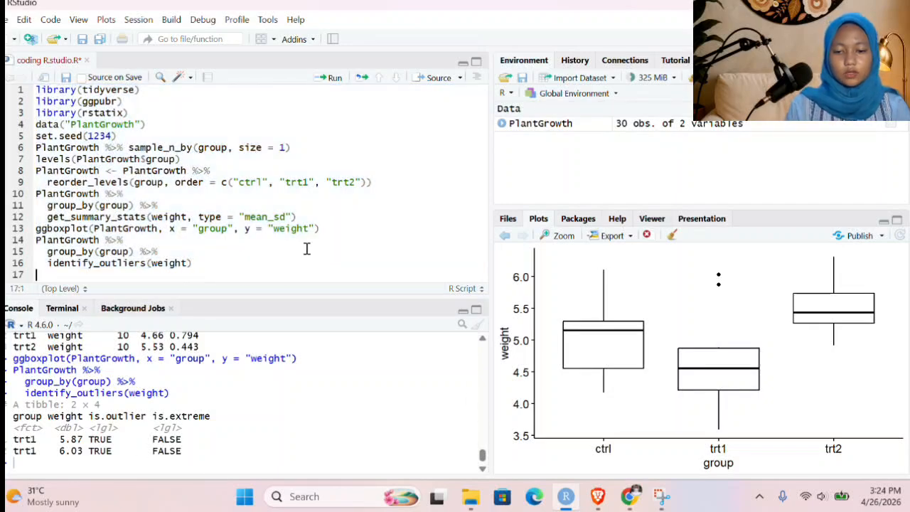
left_click(628, 502)
scroll(483, 298, "down", 1)
left_click(438, 278)
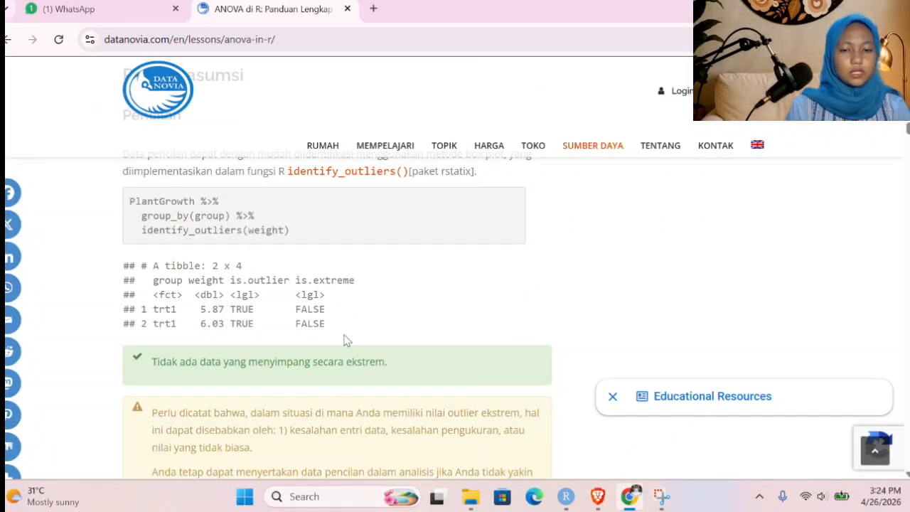
scroll(325, 335, "down", 1)
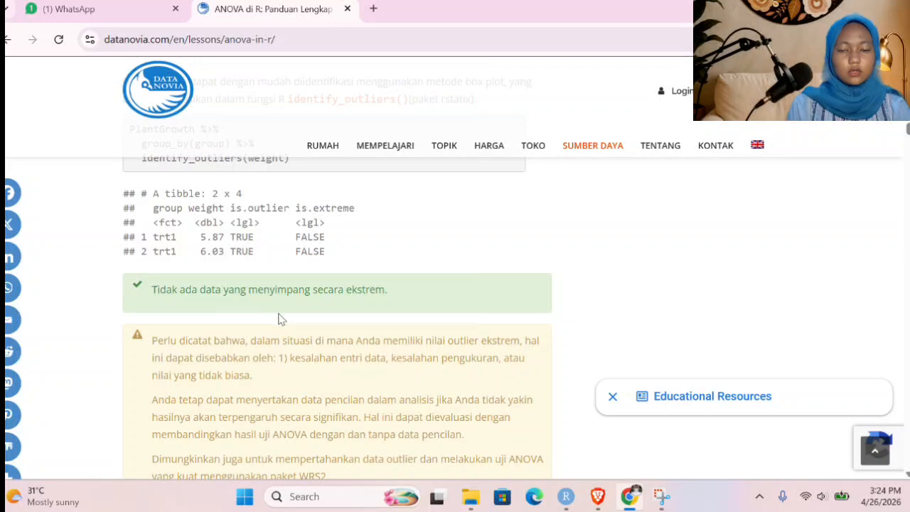
scroll(377, 256, "down", 2)
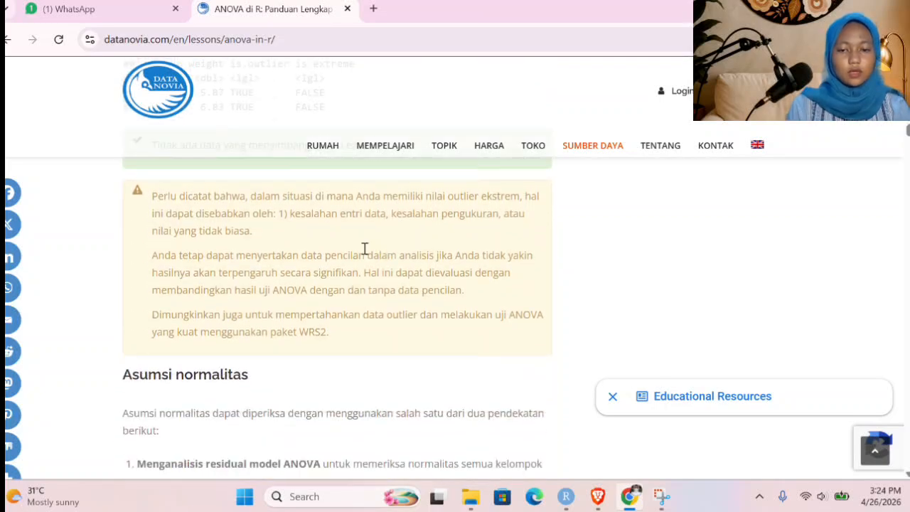
scroll(252, 284, "down", 4)
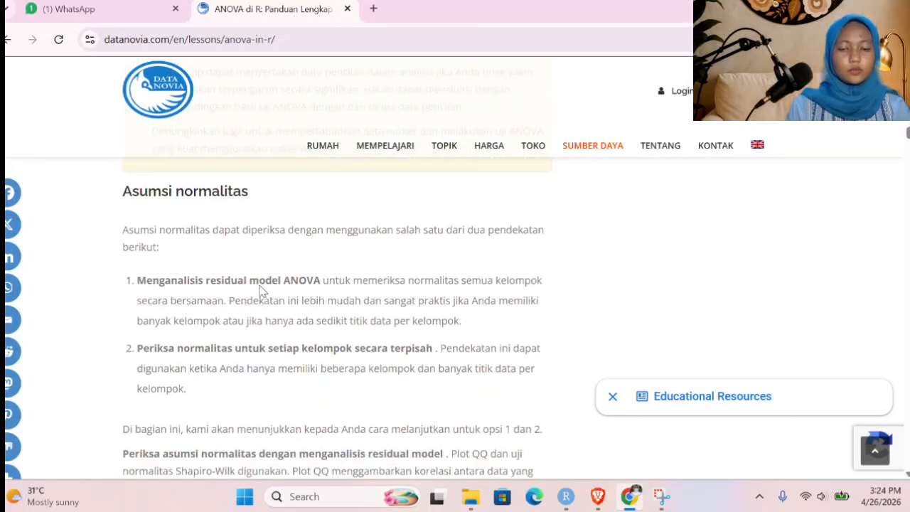
scroll(260, 290, "up", 2)
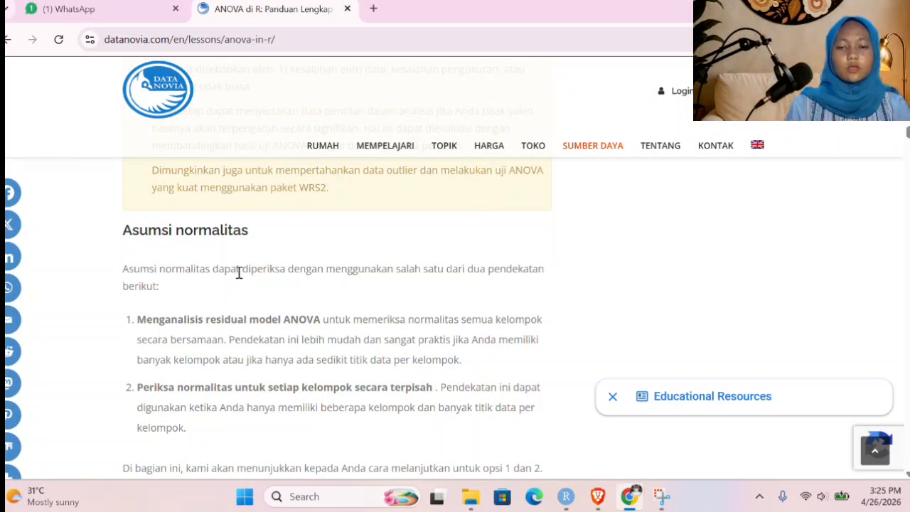
scroll(239, 272, "down", 1)
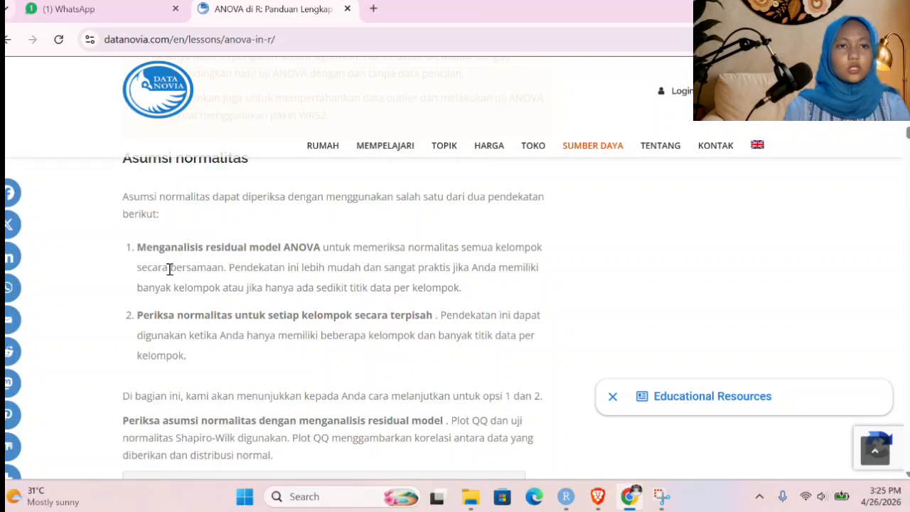
scroll(312, 250, "down", 1)
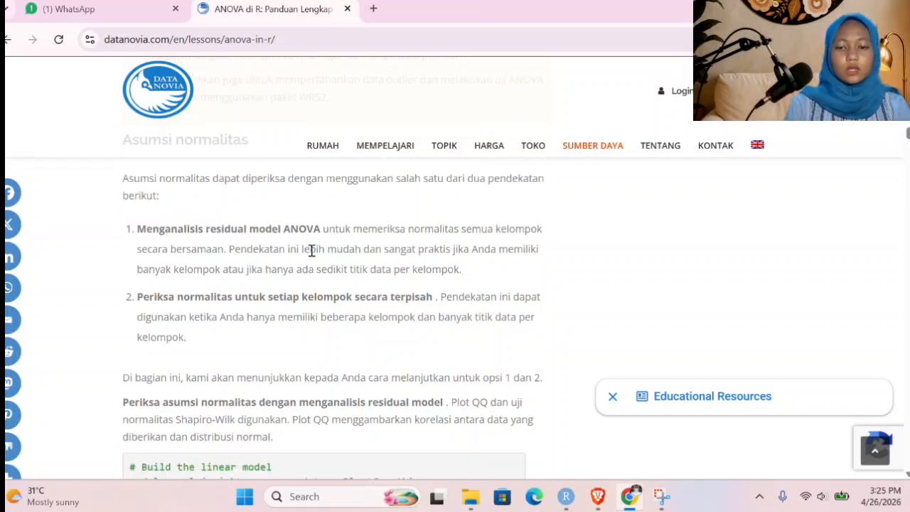
scroll(312, 250, "down", 2)
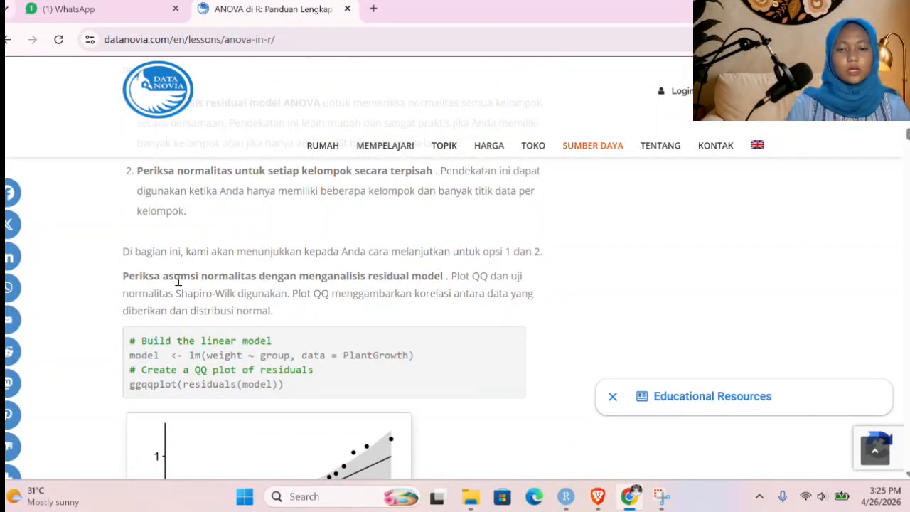
scroll(192, 279, "down", 1)
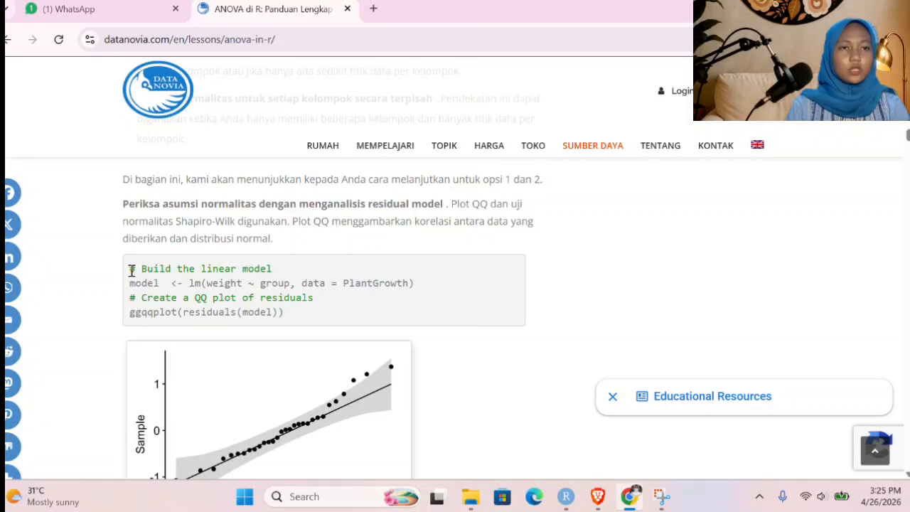
left_click_drag(133, 268, 297, 315)
key("ctrl+c")
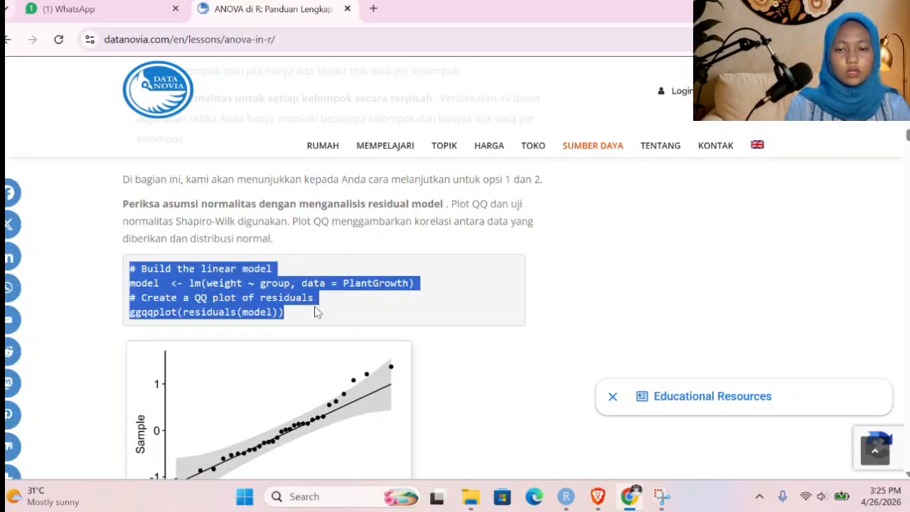
Step: Switch to RStudio, paste the lm(weight ~ group, data = PlantGrowth) and ggqqplot(residuals(model)) code at the script's end and run the entire script
left_click(565, 496)
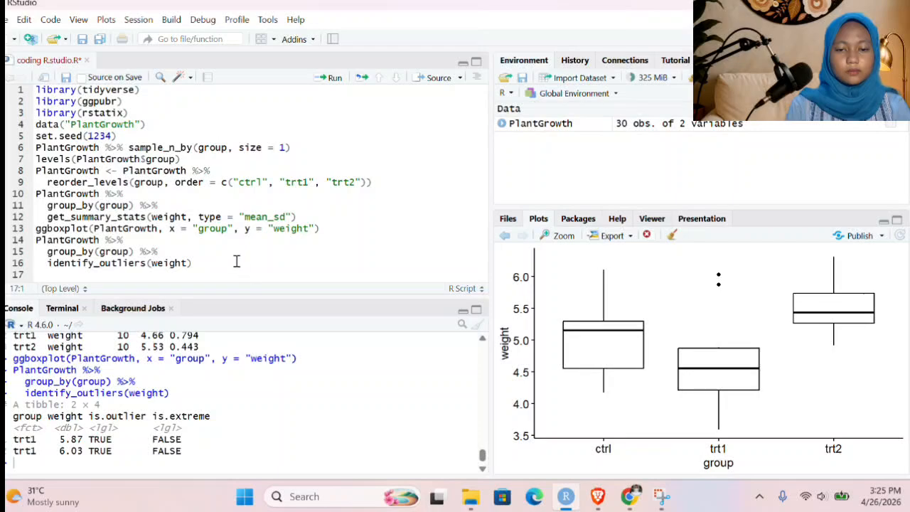
key("ctrl+v")
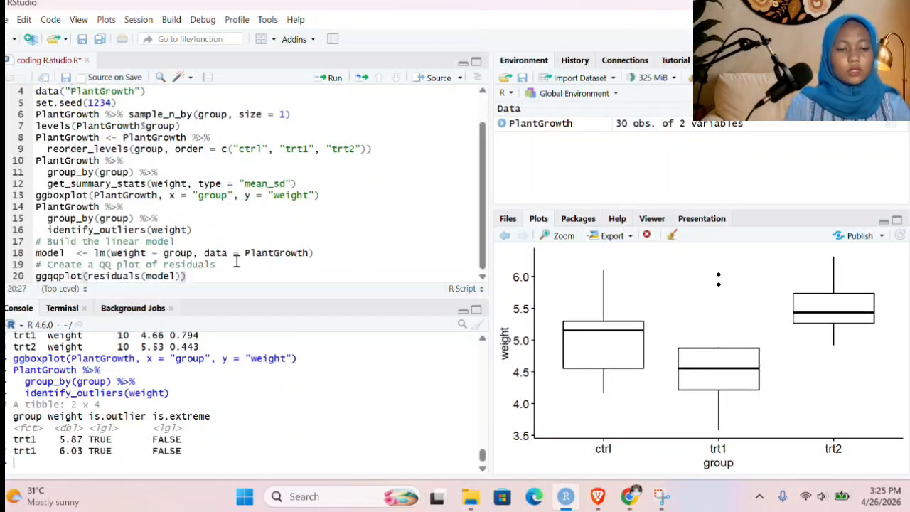
key("ctrl+a")
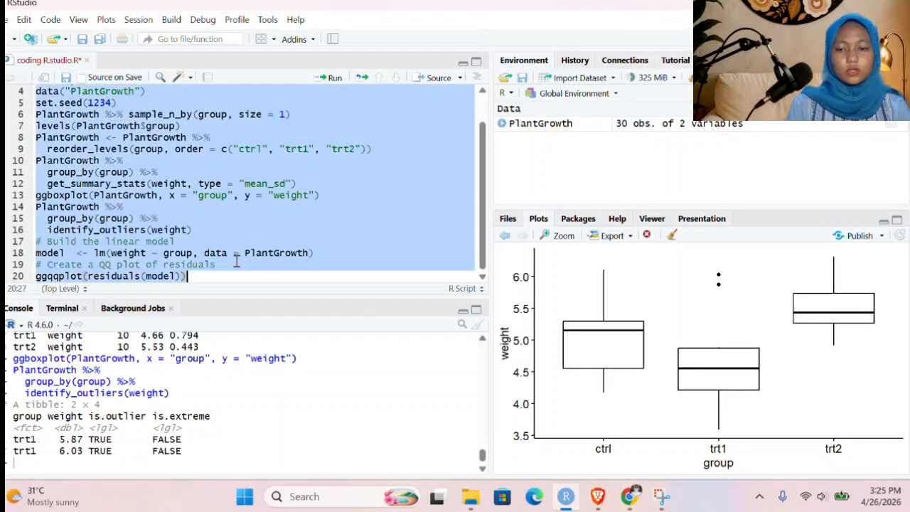
left_click(324, 79)
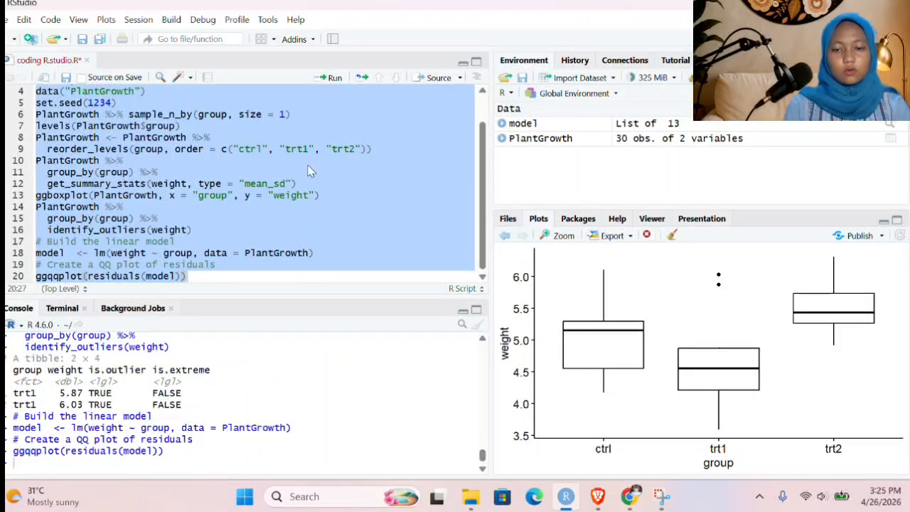
left_click(198, 277)
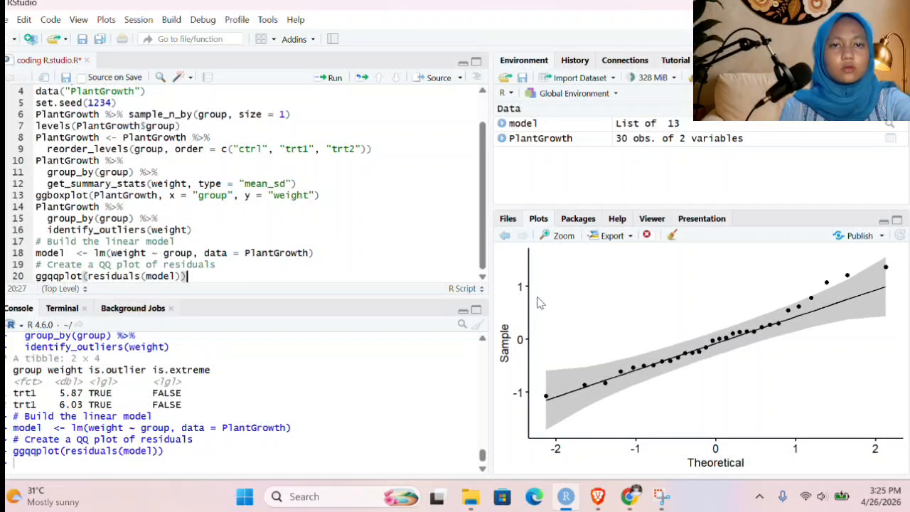
Step: Switch to Chrome and copy the Shapiro-Wilk code shapiro_test(residuals(model)) with its comment from below the tutorial's QQ plot
left_click(629, 496)
scroll(398, 433, "down", 2)
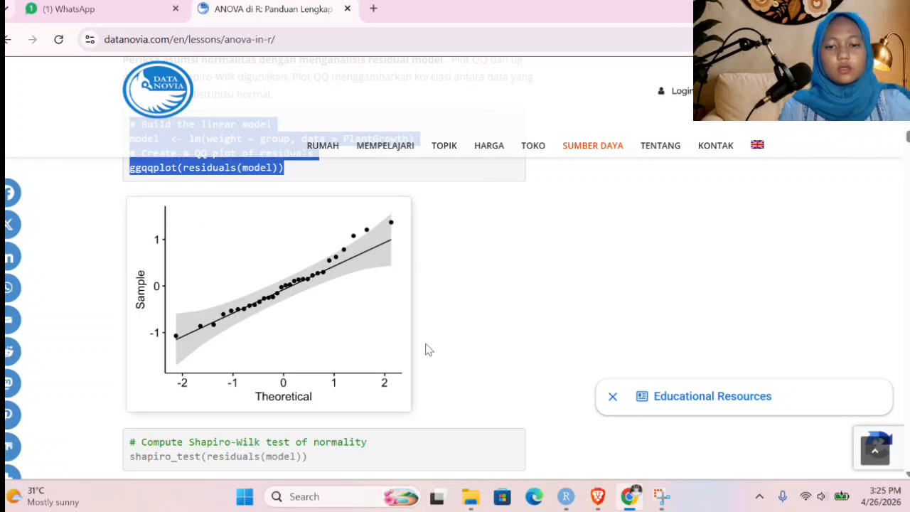
scroll(395, 304, "down", 2)
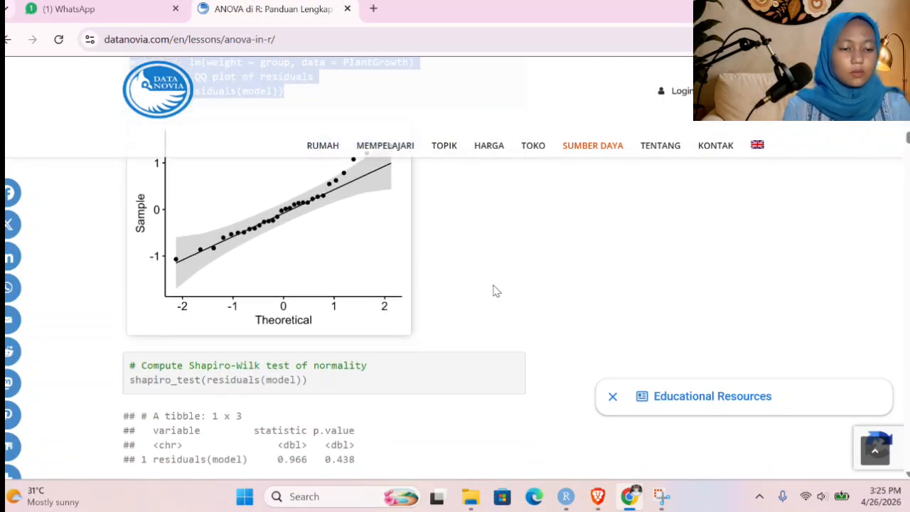
scroll(497, 290, "up", 2)
scroll(419, 284, "down", 2)
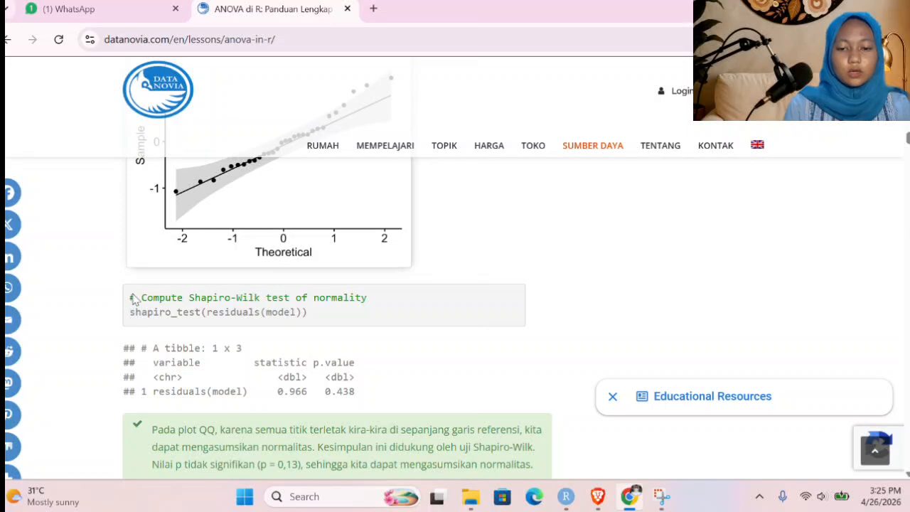
left_click_drag(130, 299, 319, 323)
key("ctrl+c")
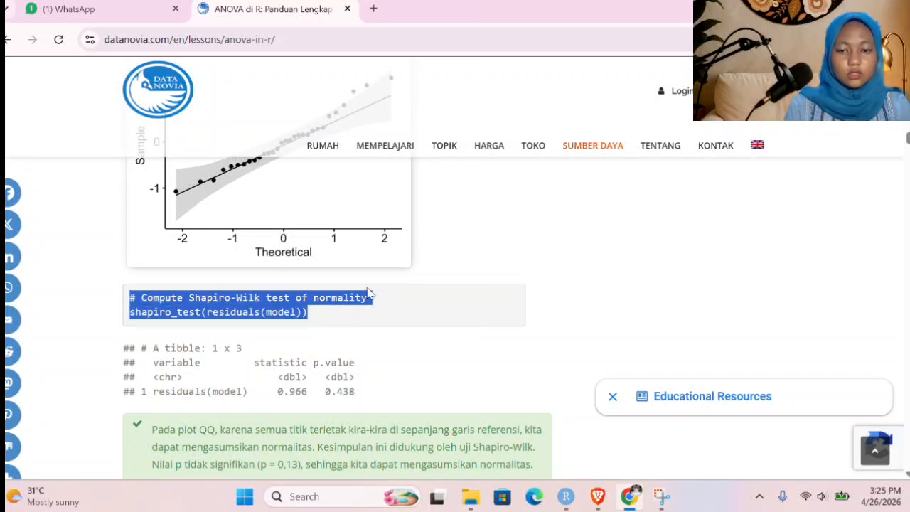
Step: Switch to RStudio, paste the shapiro_test(residuals(model)) code on a new line at the script's end and run the entire script
left_click(564, 496)
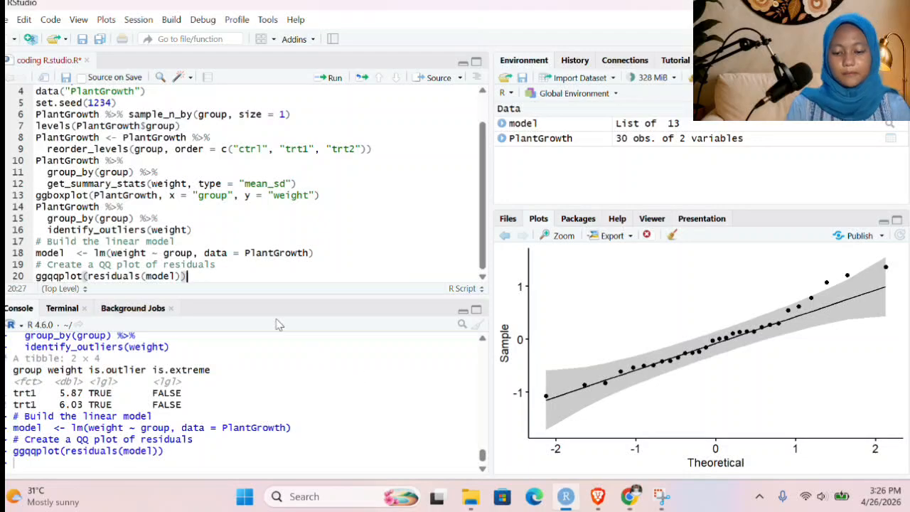
key("Return")
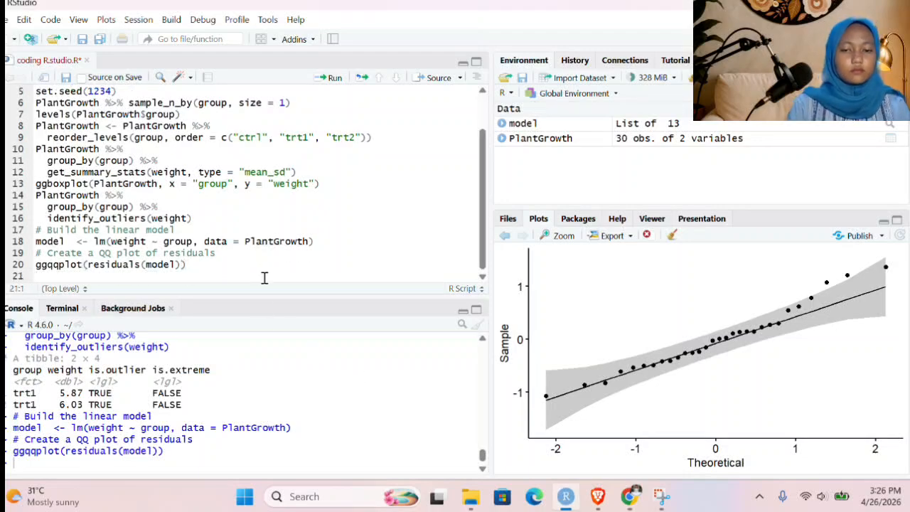
key("ctrl+v")
key("ctrl+a")
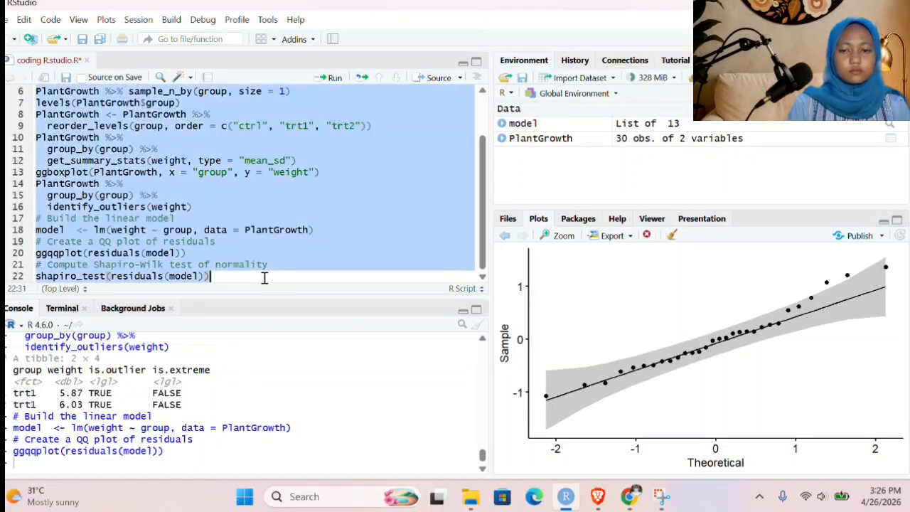
left_click(331, 80)
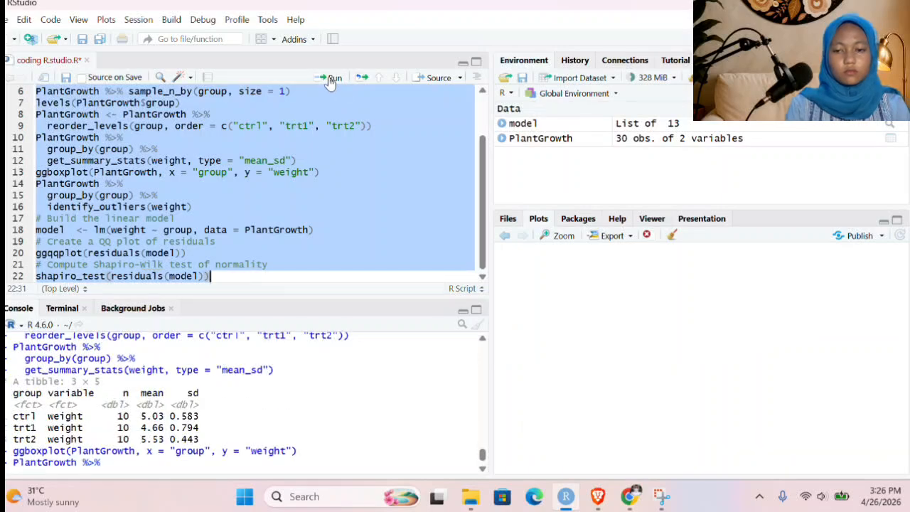
left_click(221, 281)
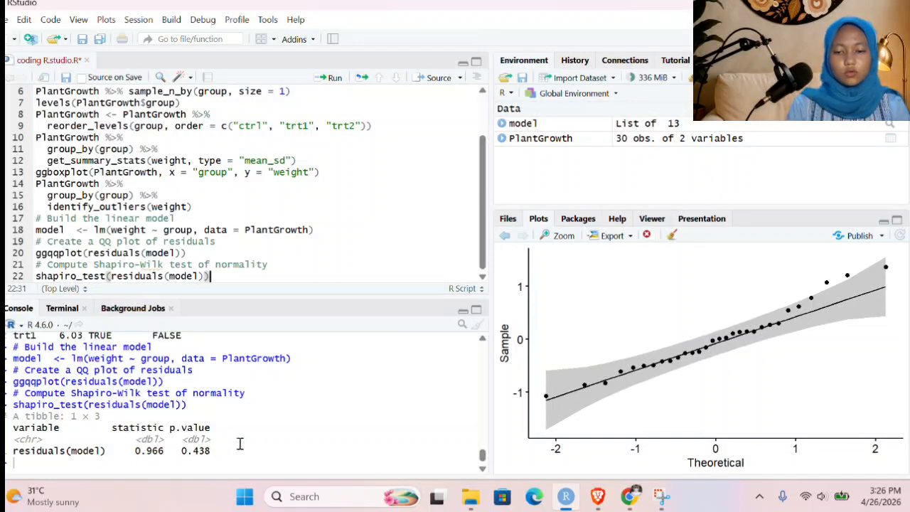
Step: Switch to Chrome and copy the PlantGrowth shapiro_test(weight) code grouped by group from the tutorial's per-group normality section
left_click(628, 500)
scroll(386, 266, "down", 1)
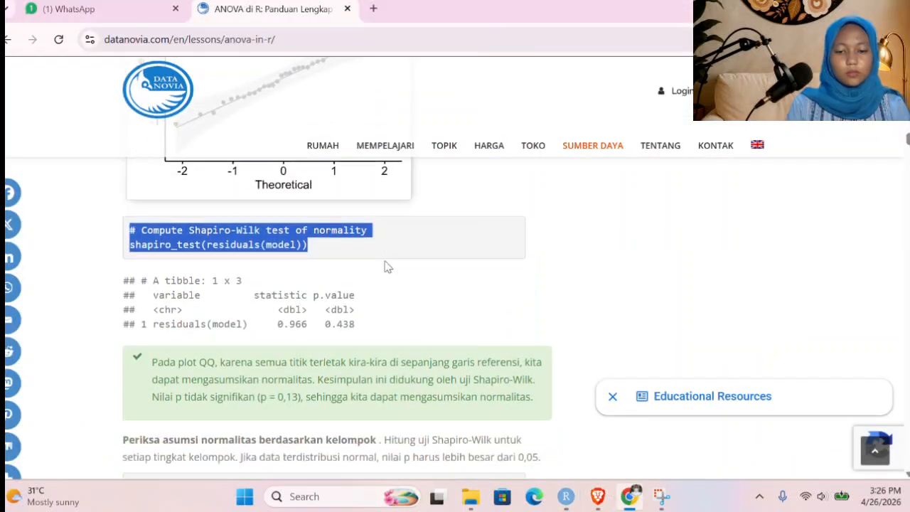
scroll(263, 349, "down", 1)
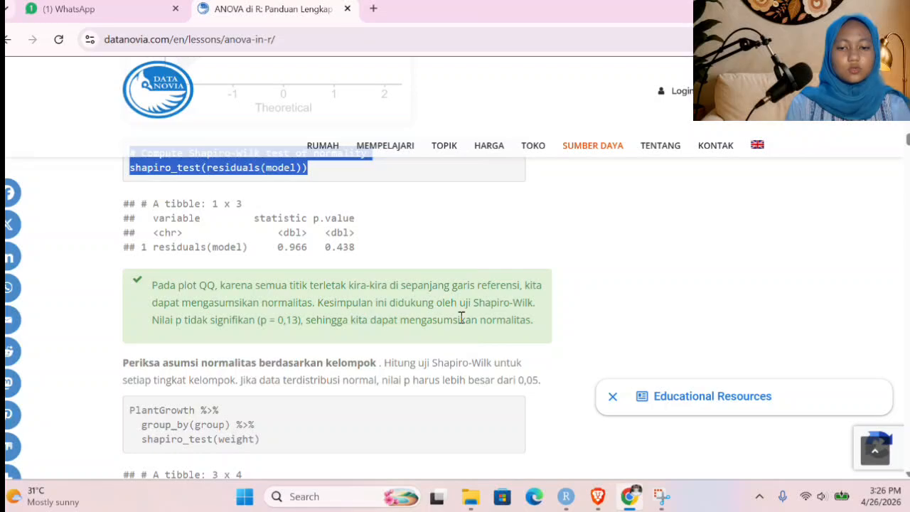
scroll(479, 316, "down", 1)
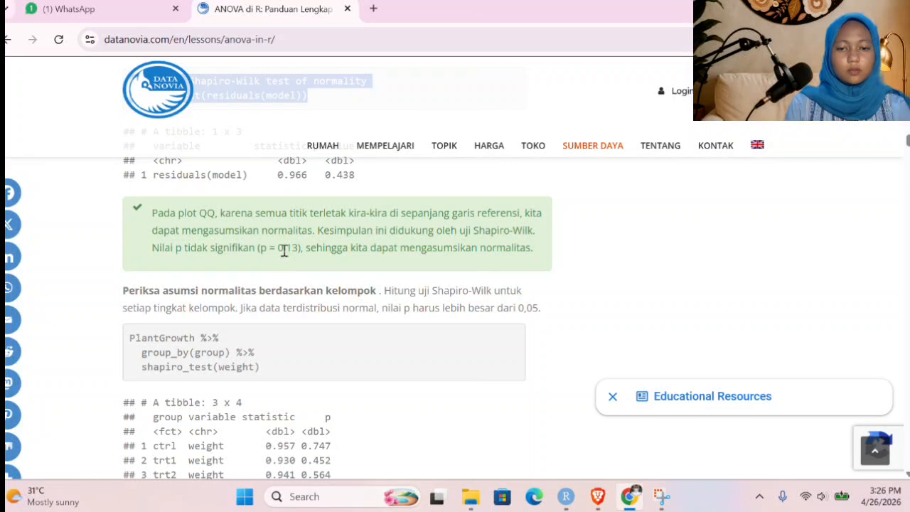
scroll(283, 280, "down", 1)
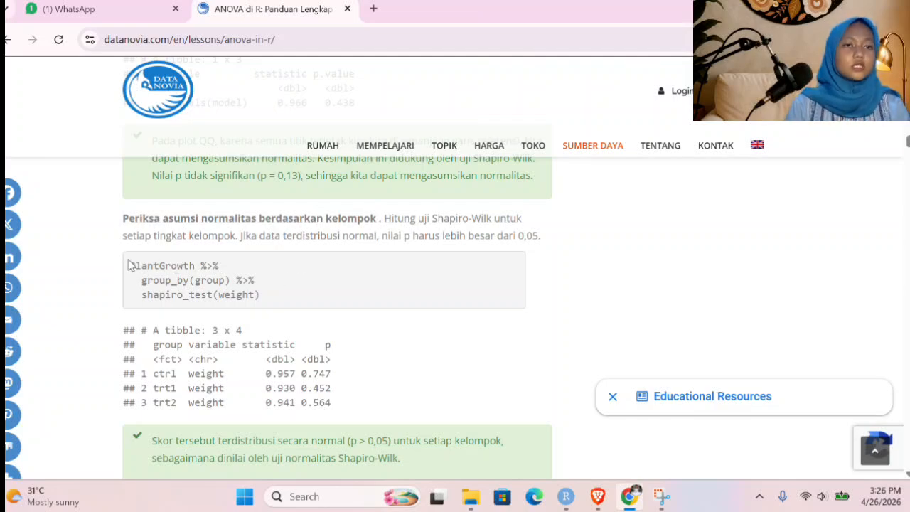
left_click_drag(131, 265, 268, 302)
key("ctrl+c")
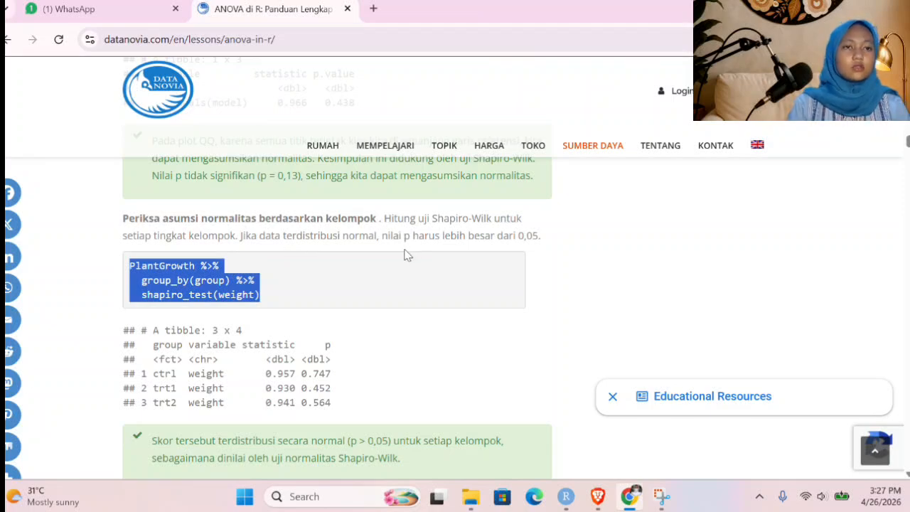
Step: Switch to RStudio, paste the grouped shapiro_test(weight) code on a new line at the script's end and run the entire script
left_click(566, 504)
left_click(273, 279)
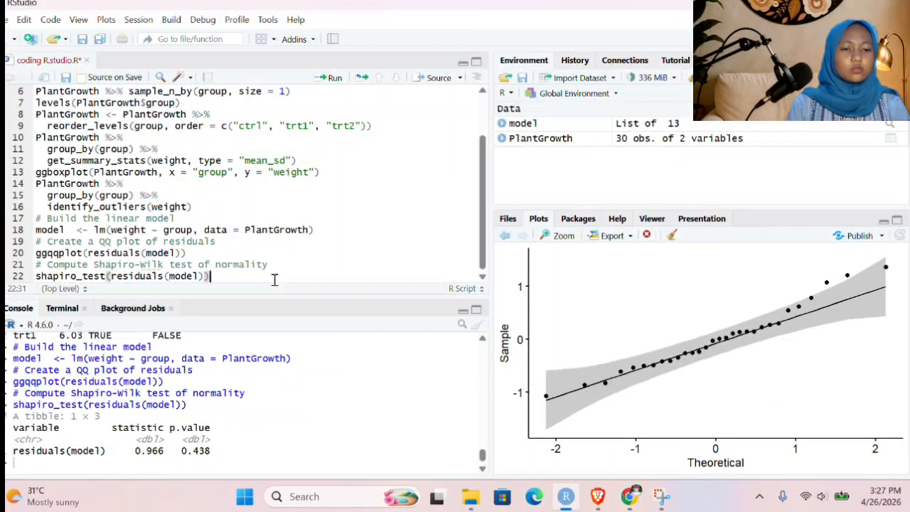
key("Return")
key("ctrl+v")
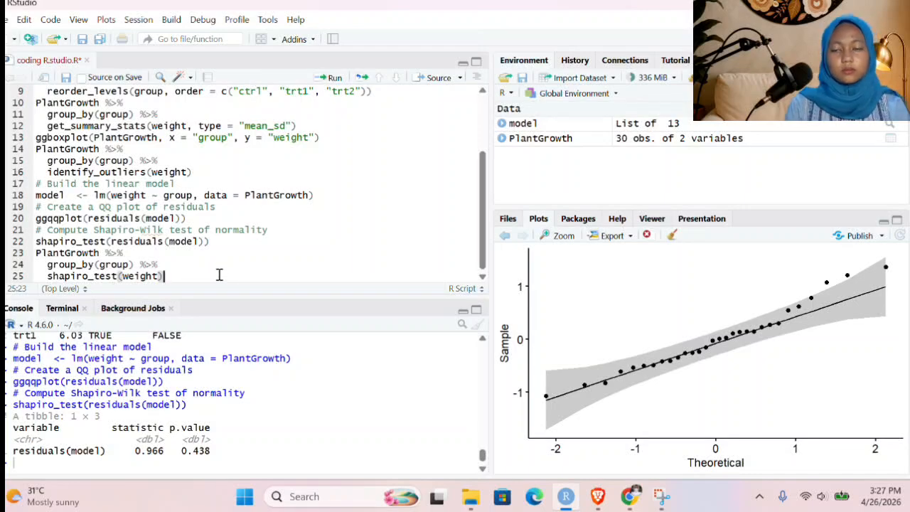
key("ctrl+a")
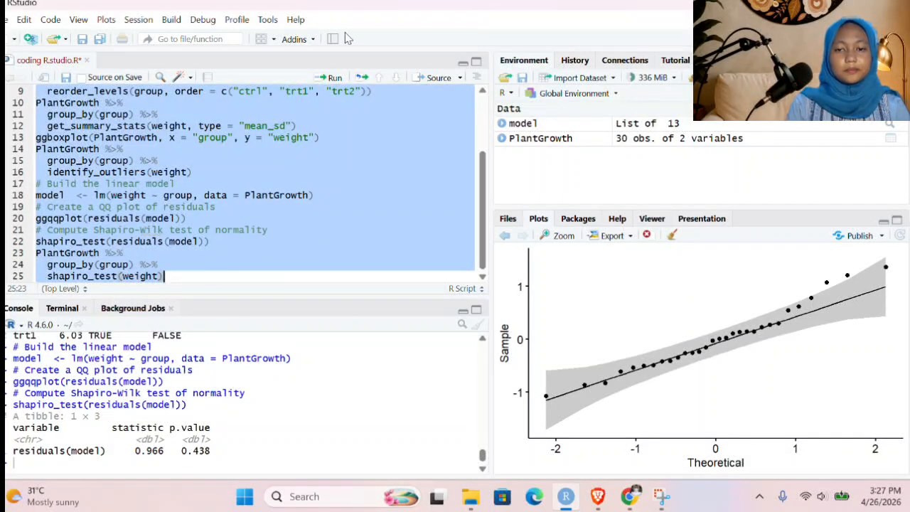
left_click(331, 77)
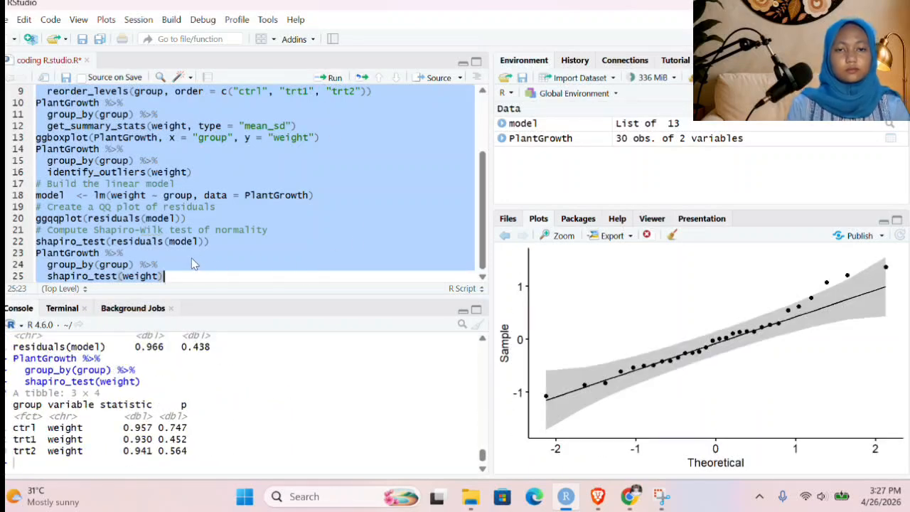
left_click(181, 282)
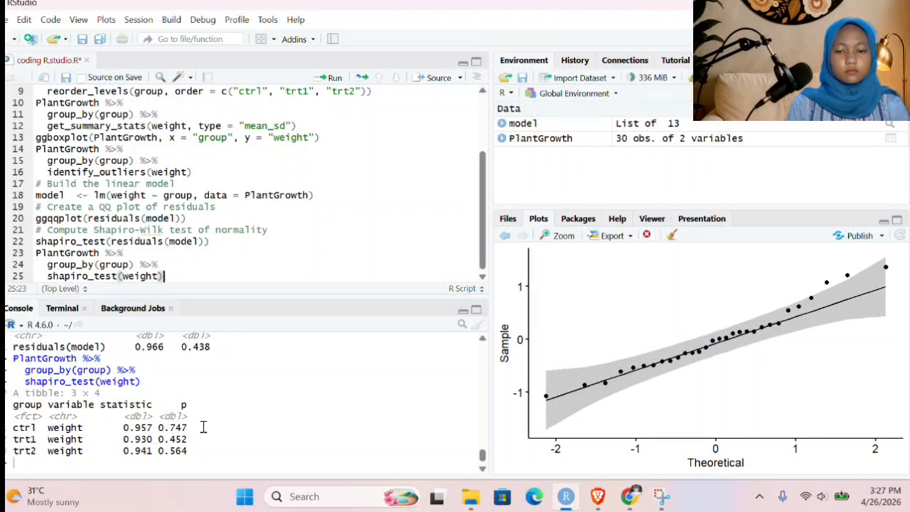
Step: Switch to Chrome and copy the ggqqplot(PlantGrowth, "weight", facet.by = "group") code from the tutorial's per-group QQ plot section
left_click(631, 498)
scroll(325, 325, "down", 2)
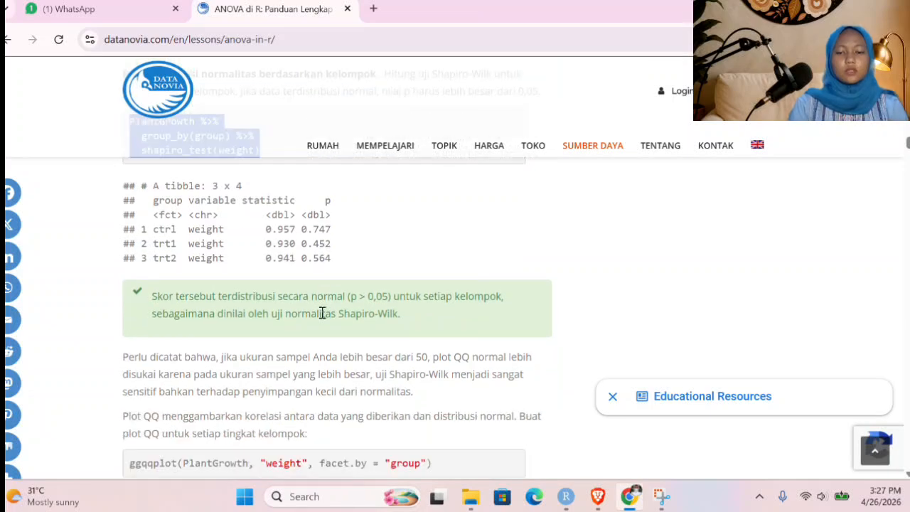
scroll(370, 311, "down", 1)
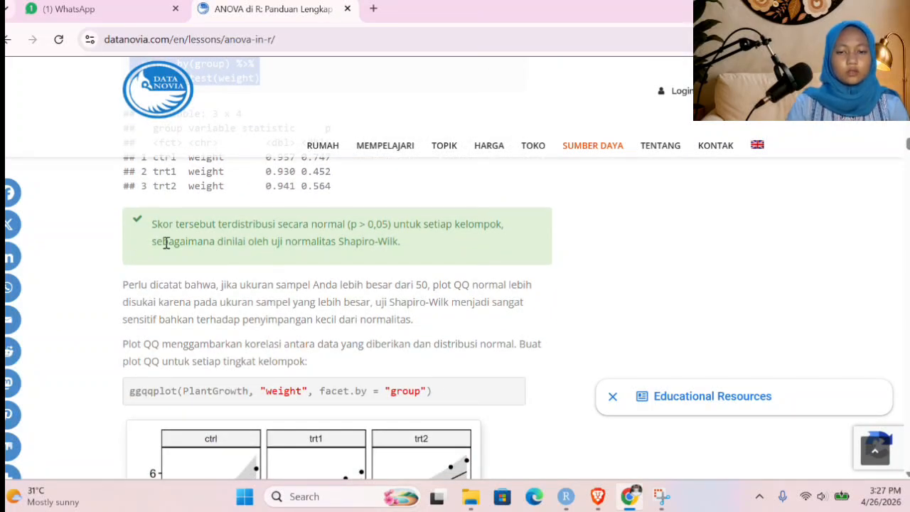
left_click(427, 302)
scroll(297, 339, "down", 2)
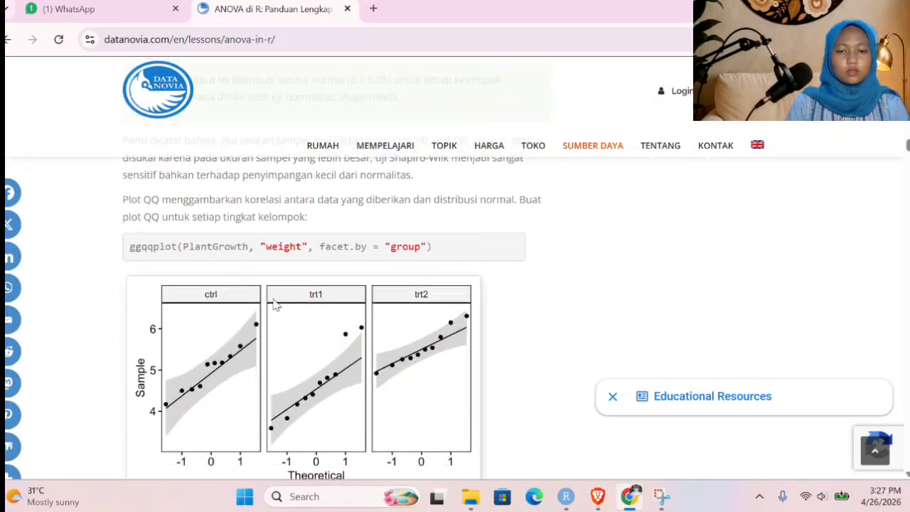
scroll(274, 302, "up", 1)
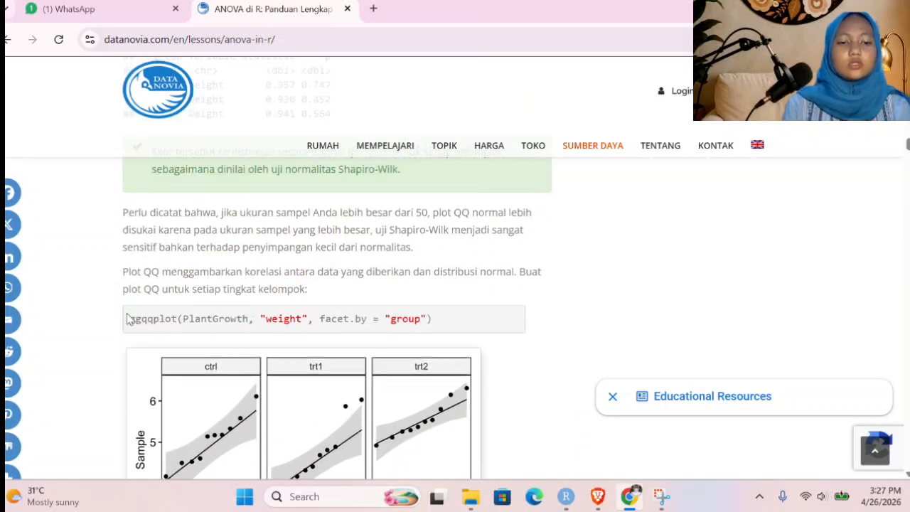
left_click_drag(127, 320, 432, 322)
key("ctrl+c")
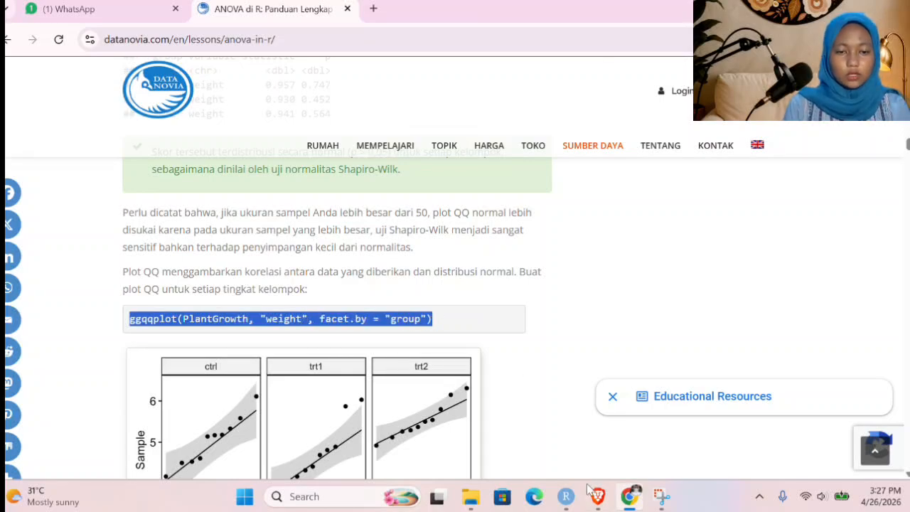
Step: Switch to RStudio, paste the ggqqplot code faceted by group on a new line at the script's end and run the entire script
left_click(566, 496)
key("Return")
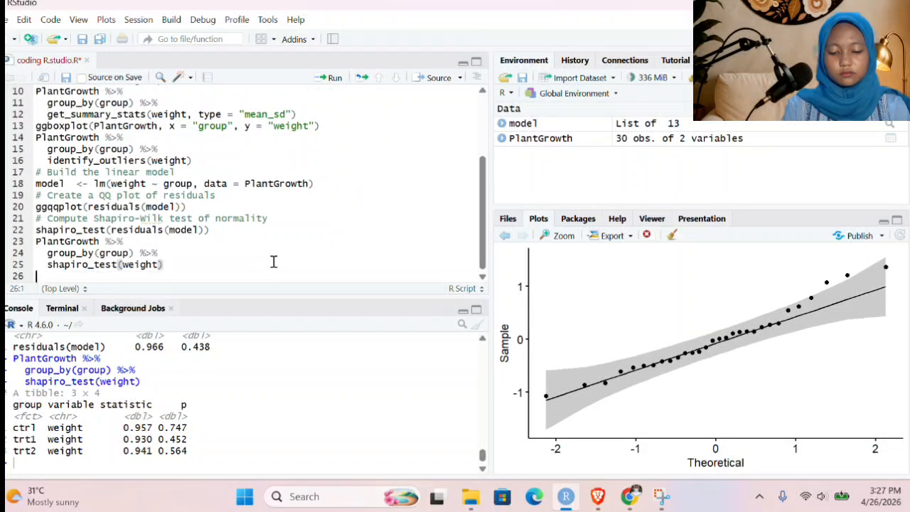
key("ctrl+v")
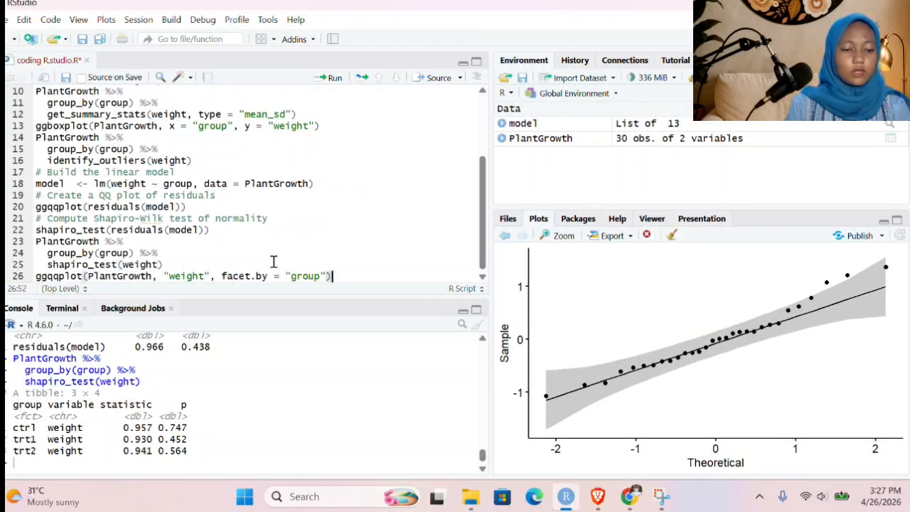
key("ctrl+a")
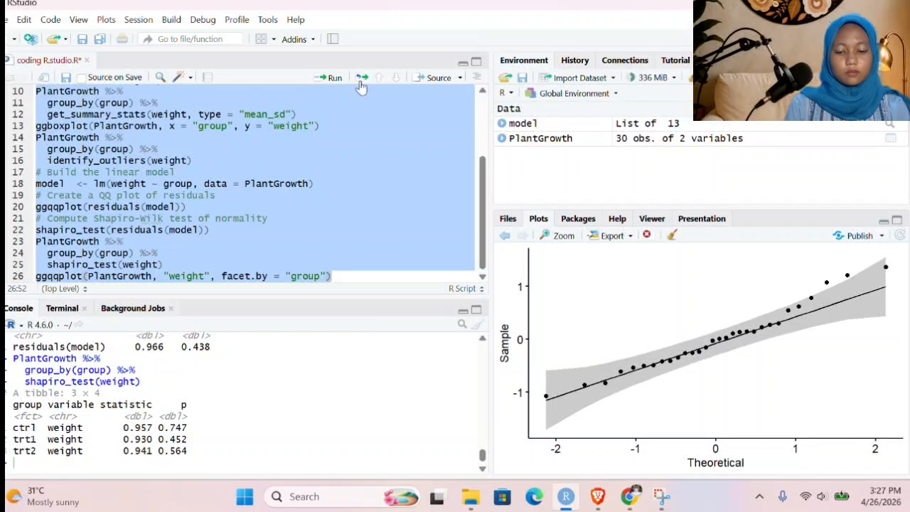
left_click(330, 78)
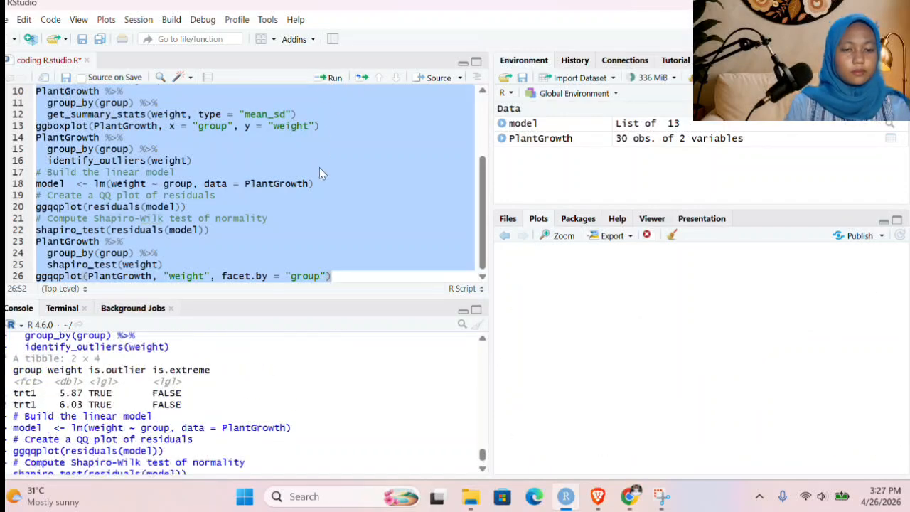
left_click(355, 273)
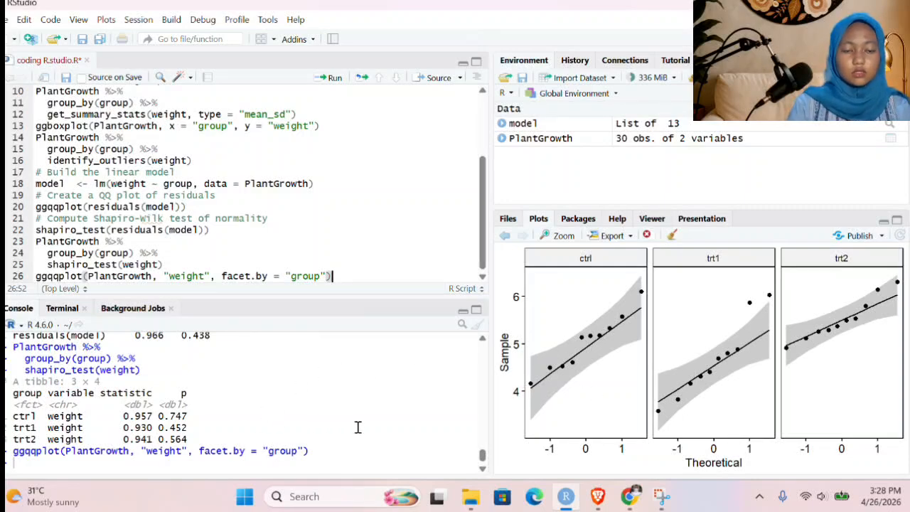
Step: Switch to Chrome and copy the plot(model, 1) code from the tutorial's homogeneity of variance section
mouse_move(628, 495)
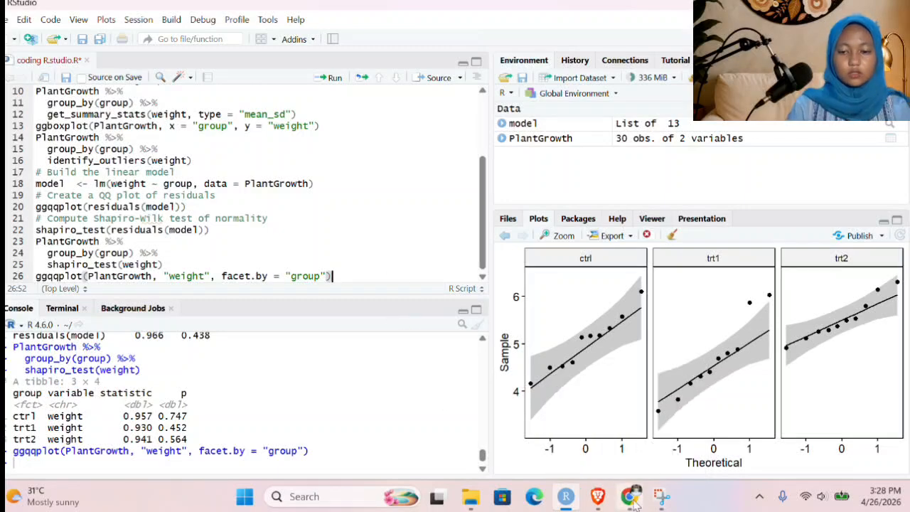
left_click(631, 499)
scroll(369, 328, "down", 2)
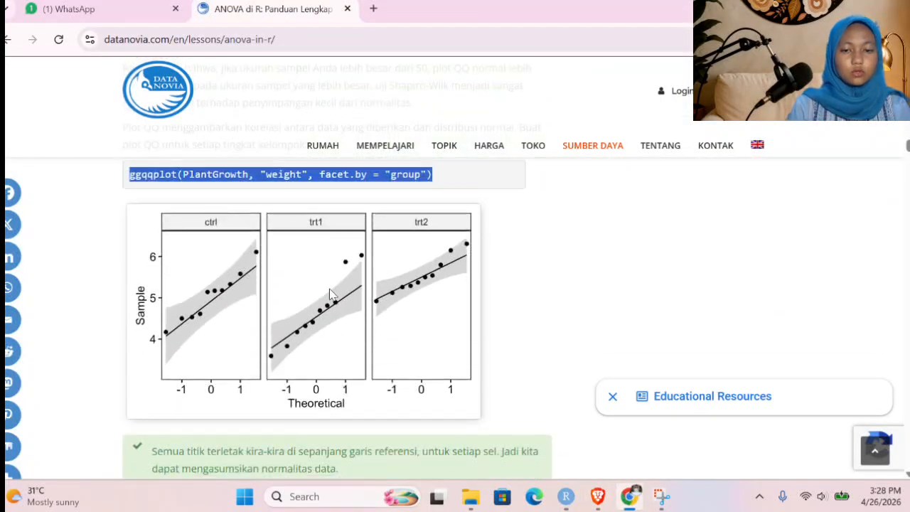
scroll(297, 332, "down", 1)
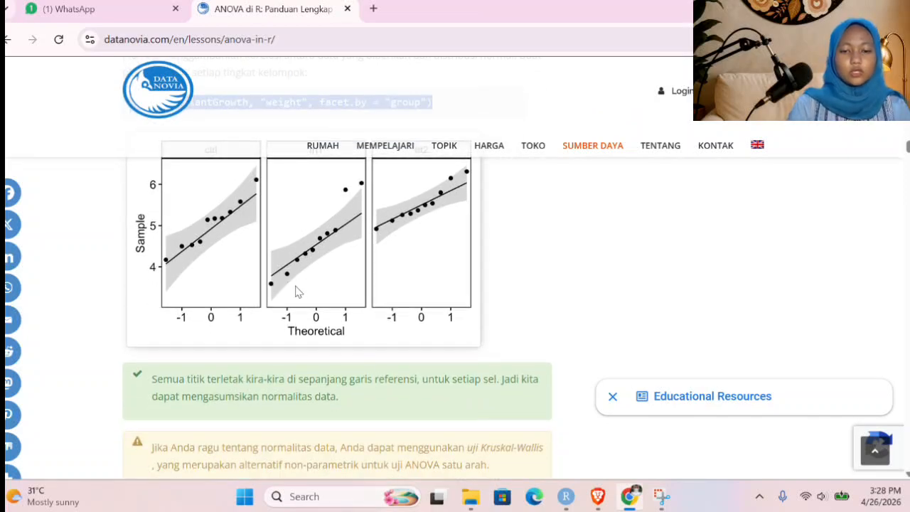
scroll(450, 380, "down", 1)
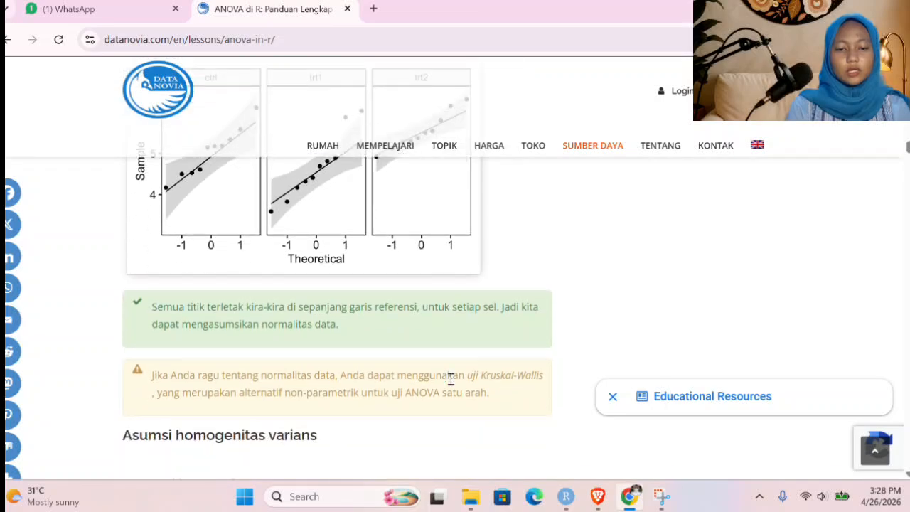
scroll(435, 306, "down", 4)
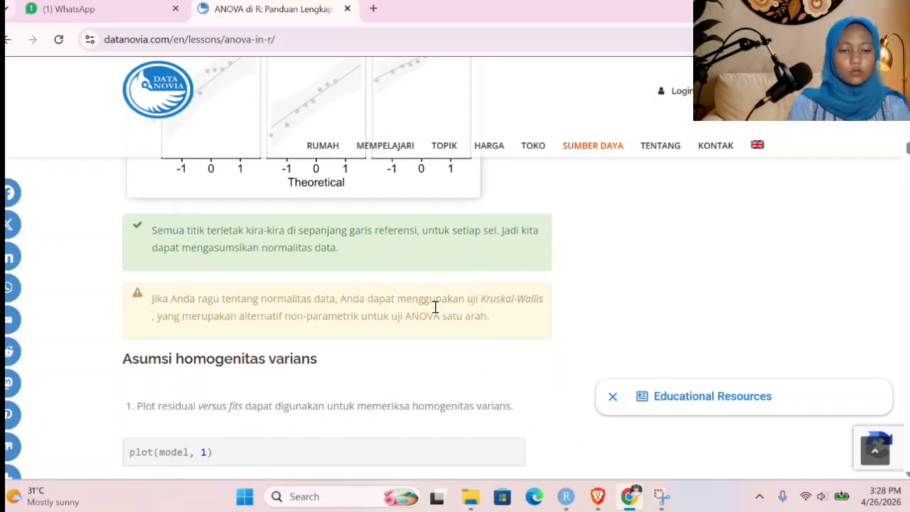
scroll(319, 261, "up", 1)
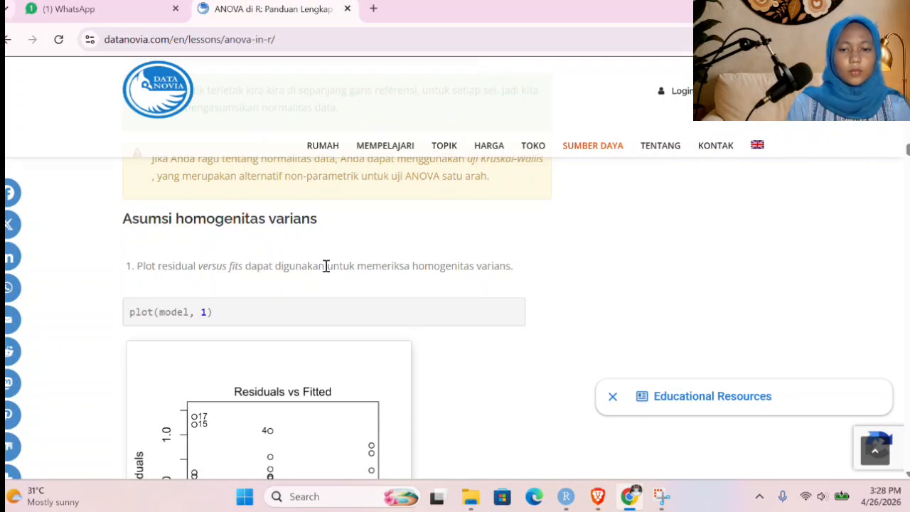
scroll(325, 266, "down", 1)
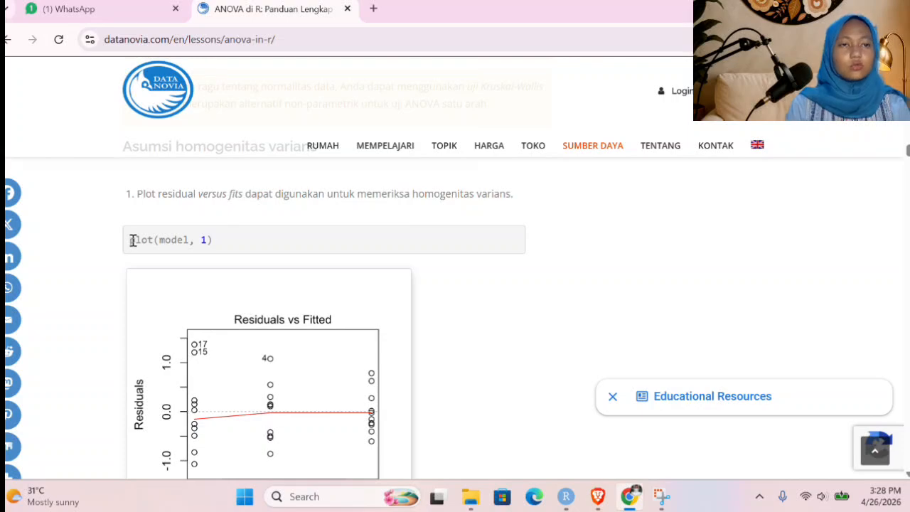
left_click_drag(132, 240, 219, 252)
key("ctrl+c")
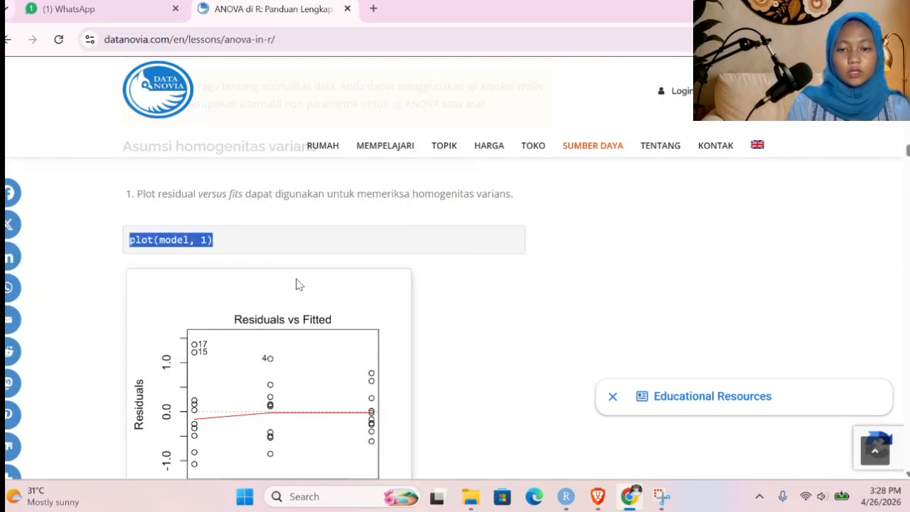
Step: Switch to RStudio, append plot(model, 1) on a new line and run the entire script, leaving an empty line at its end
left_click(566, 496)
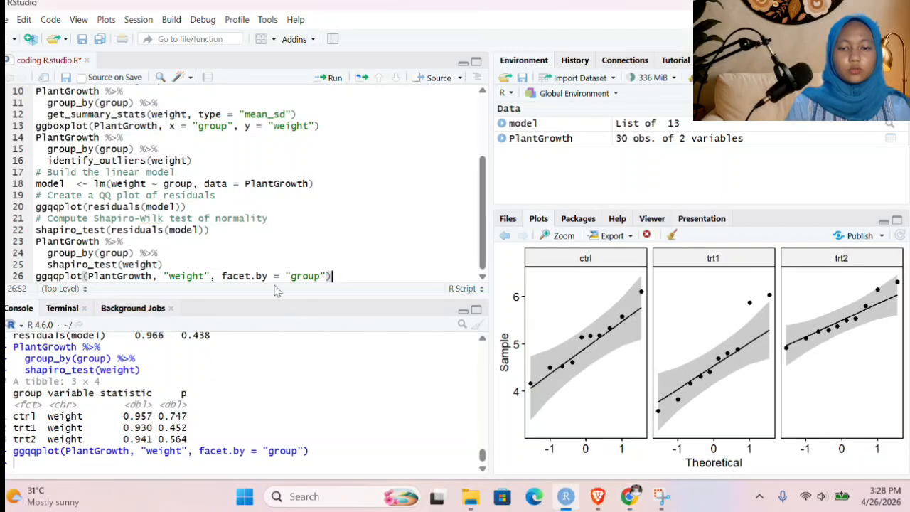
key("Return")
key("ctrl+v")
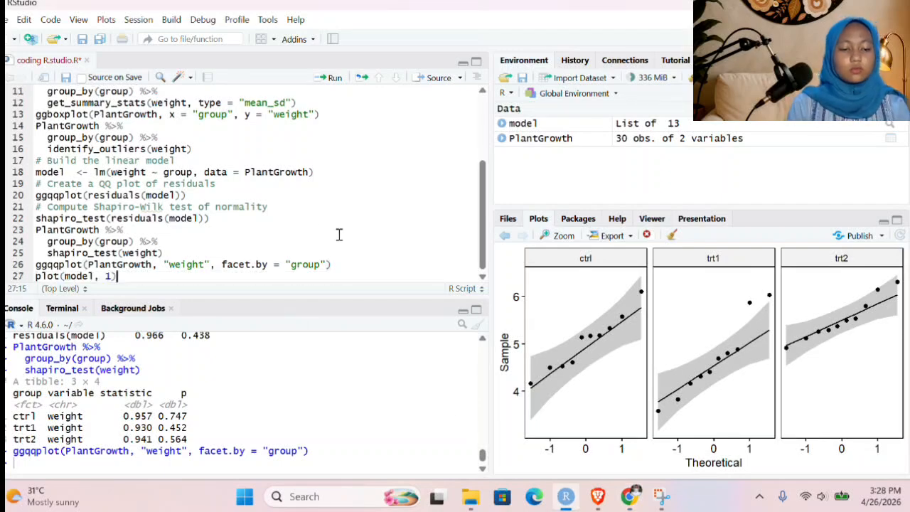
key("ctrl+a")
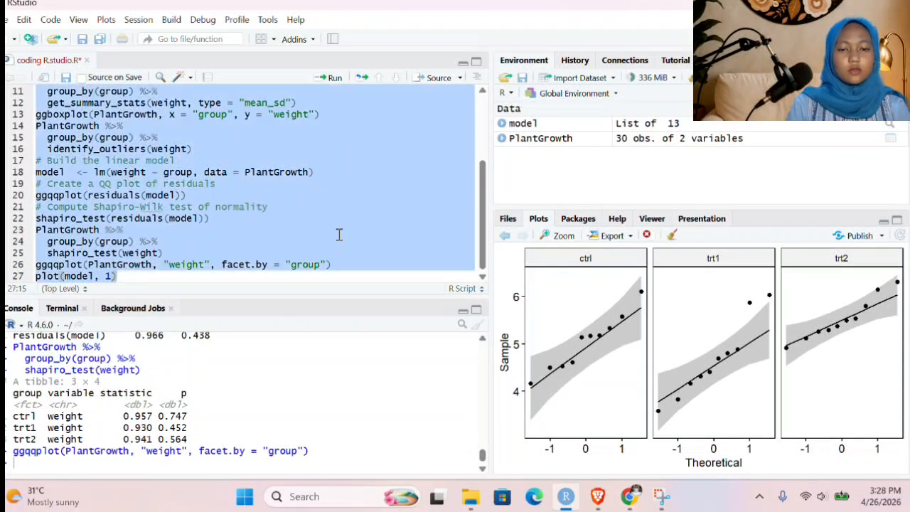
left_click(329, 76)
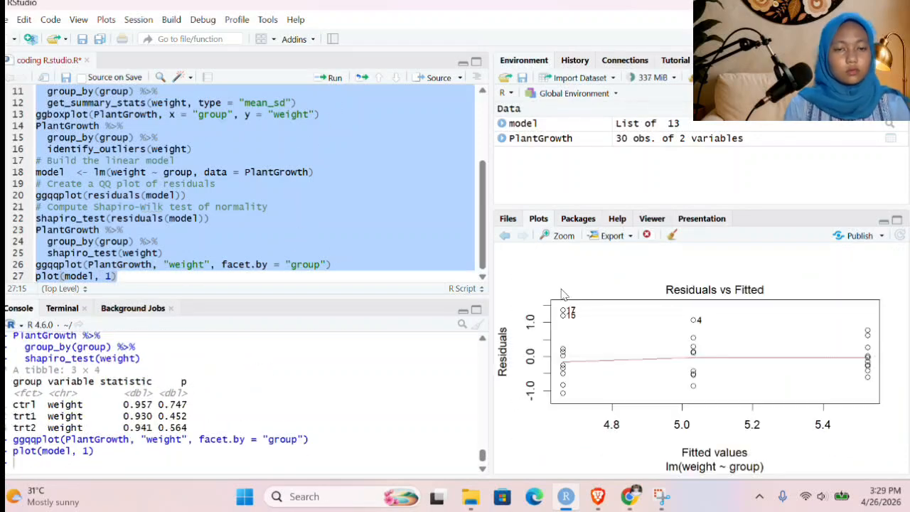
left_click(188, 277)
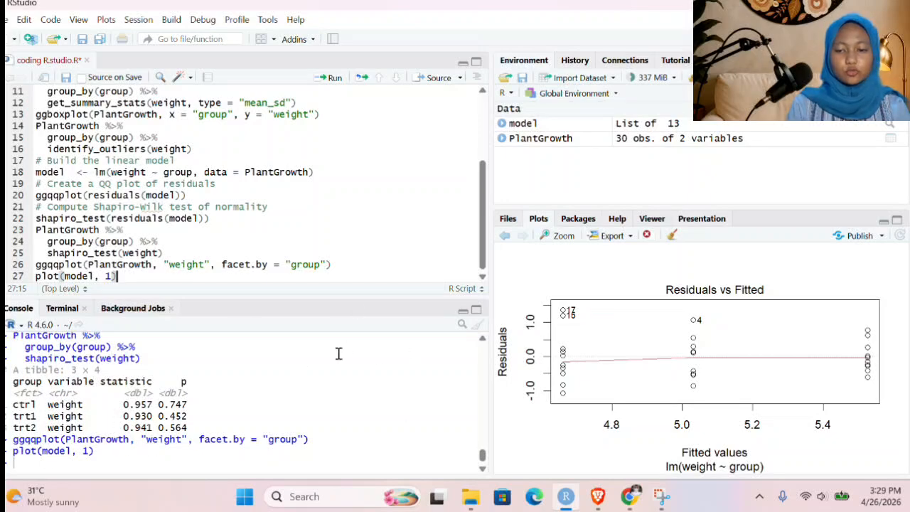
key("Return")
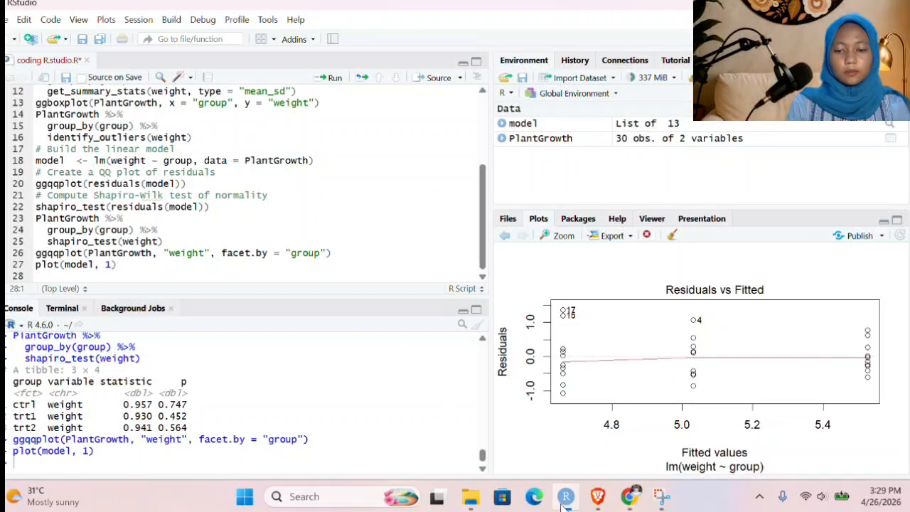
Step: Switch to Chrome and copy the PlantGrowth %>% levene_test(weight ~ group) code from below the tutorial's Residuals vs Fitted plot
left_click(629, 496)
scroll(453, 294, "down", 4)
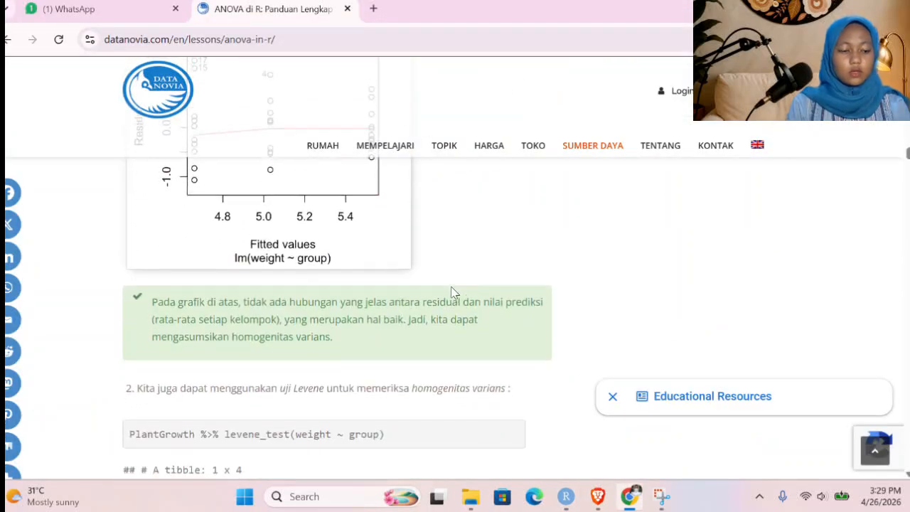
scroll(447, 295, "up", 2)
scroll(420, 329, "down", 1)
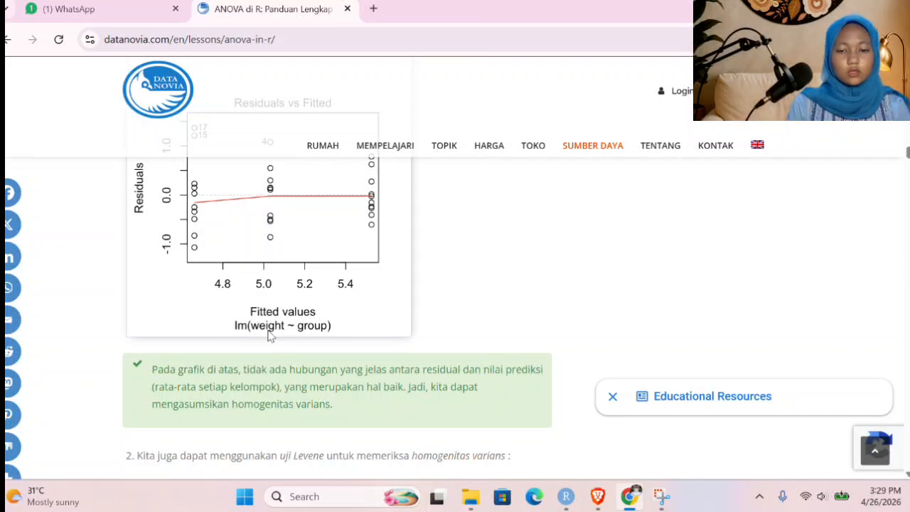
left_click(565, 496)
left_click(629, 496)
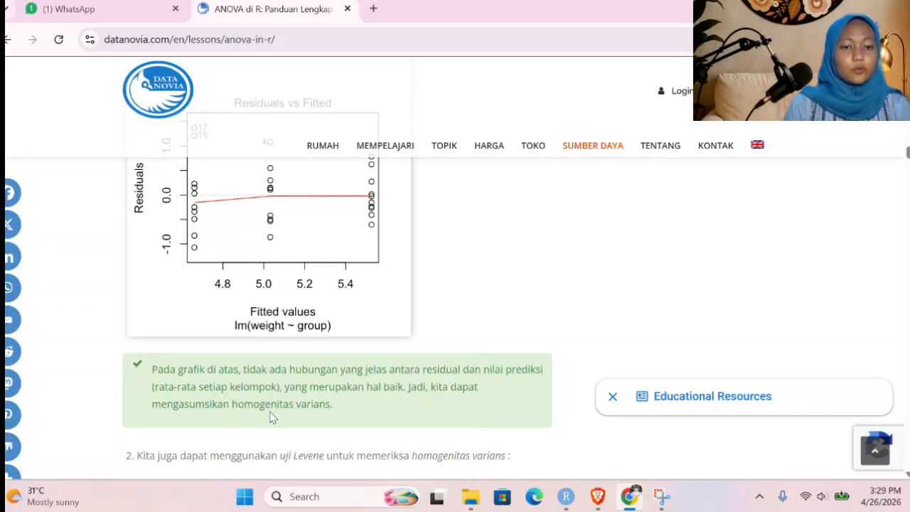
scroll(319, 332, "down", 3)
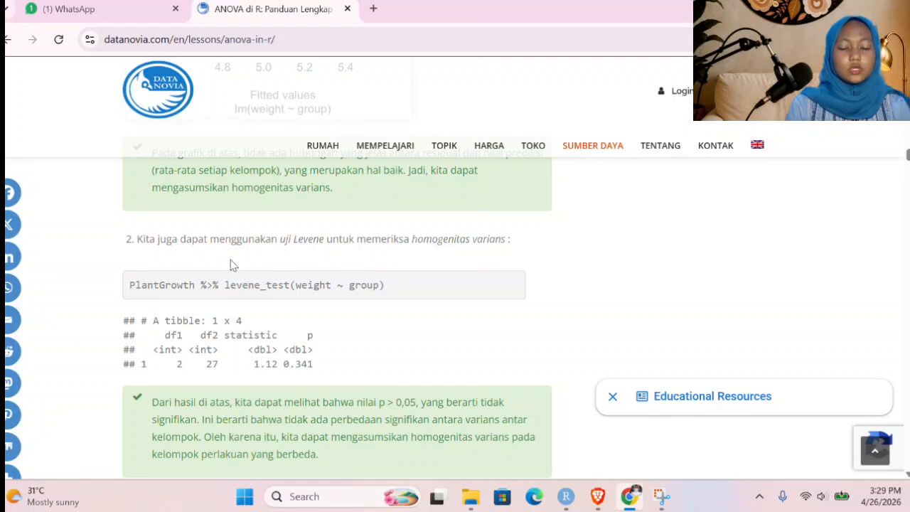
left_click_drag(129, 285, 391, 285)
key("ctrl+c")
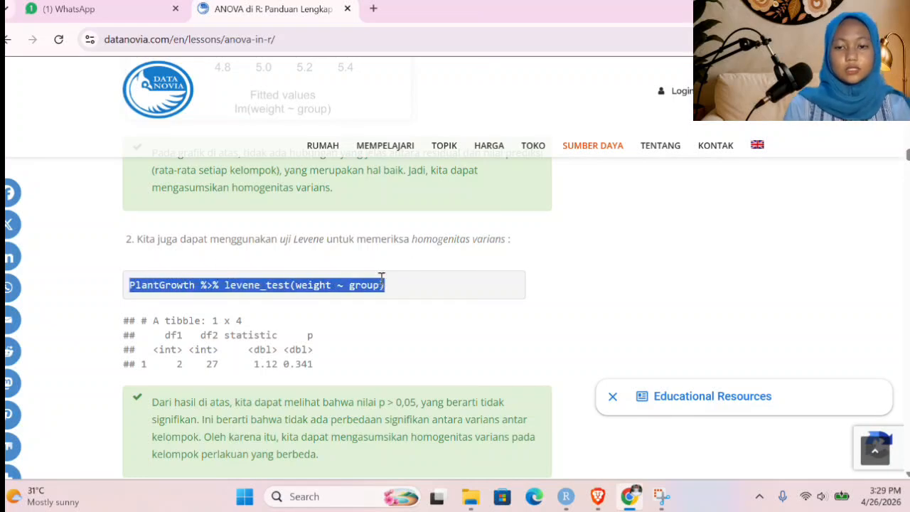
Step: Switch to RStudio, paste the levene_test(weight ~ group) code on the empty last line of the script and run the entire script
left_click(562, 493)
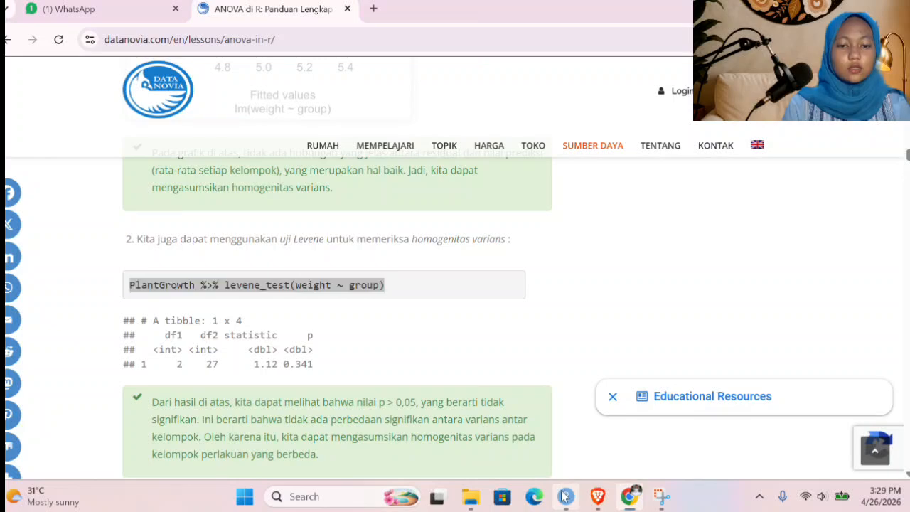
key("ctrl+v")
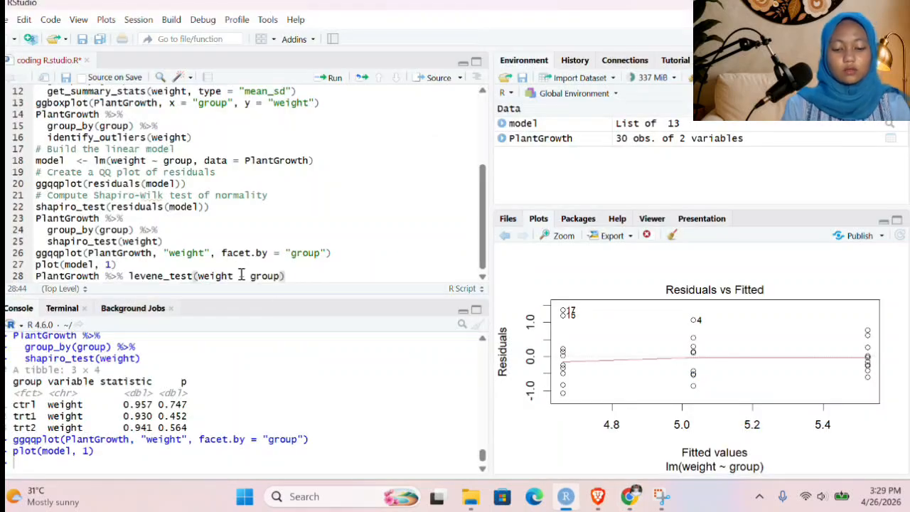
key("ctrl+a")
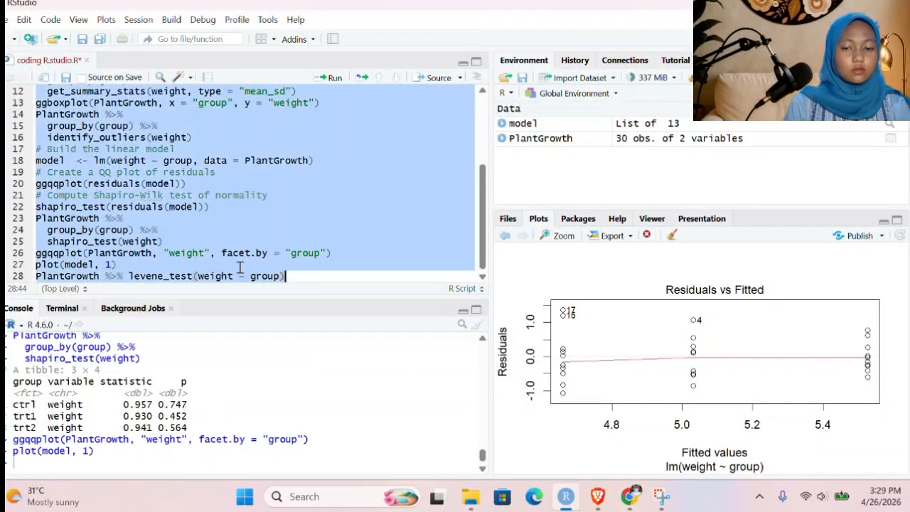
left_click(332, 79)
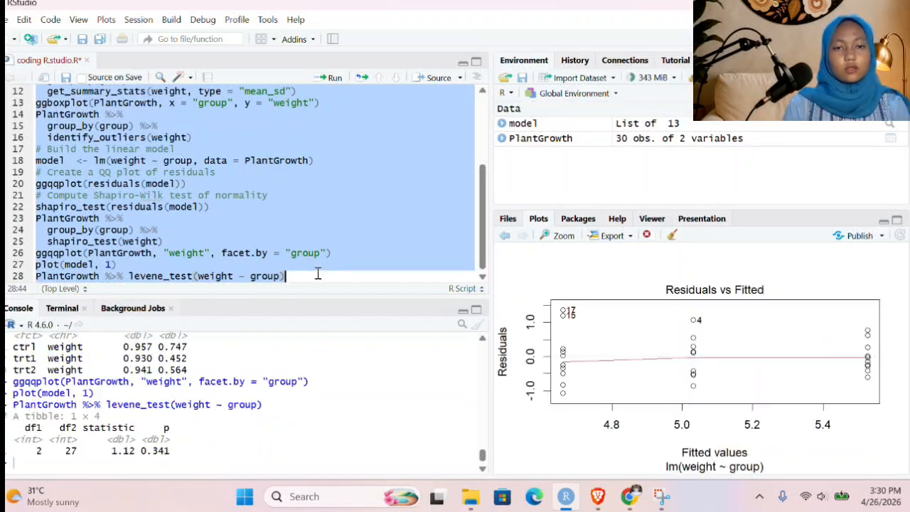
left_click(297, 277)
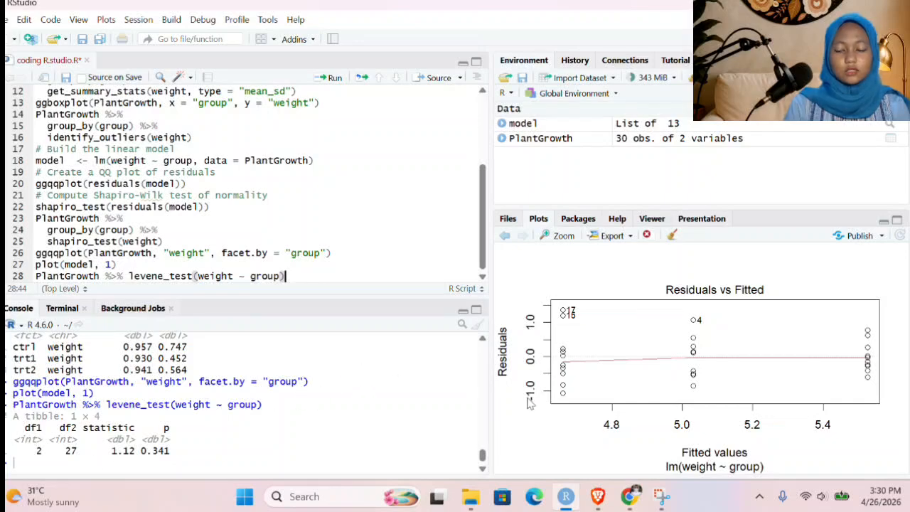
Step: Compare the Levene test output and its interpretation on the tutorial page in Chrome with the result in the RStudio console
left_click(636, 497)
scroll(413, 349, "down", 2)
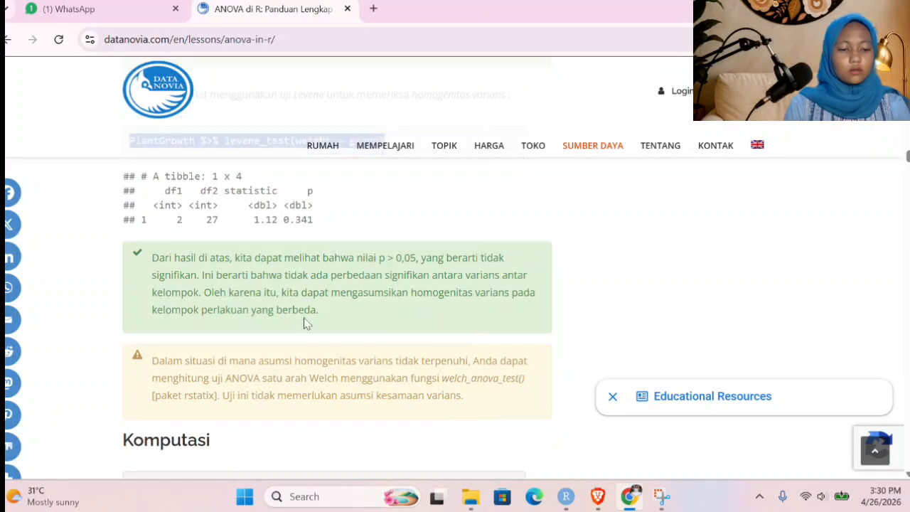
scroll(270, 306, "up", 1)
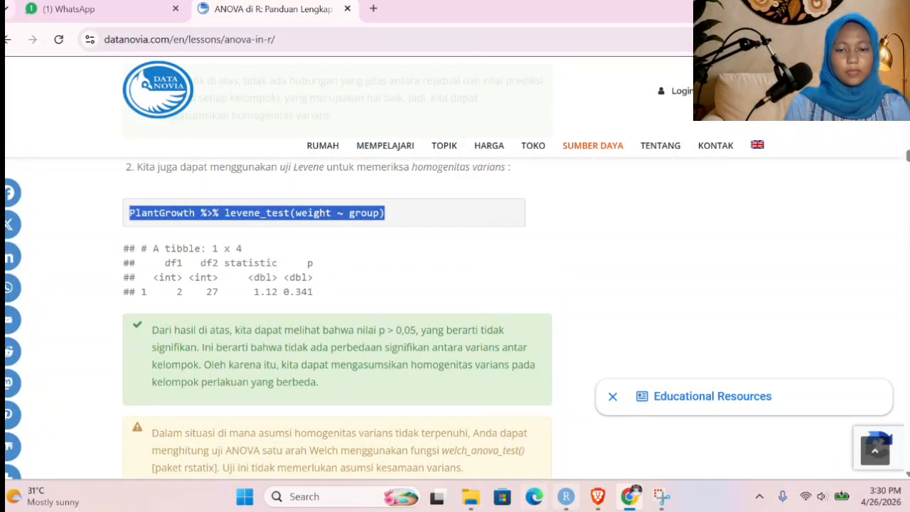
left_click(565, 496)
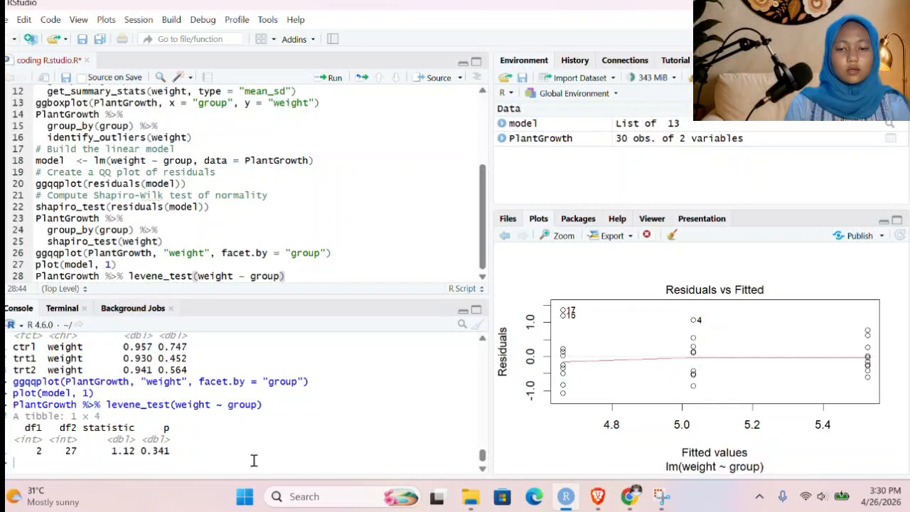
left_click(630, 496)
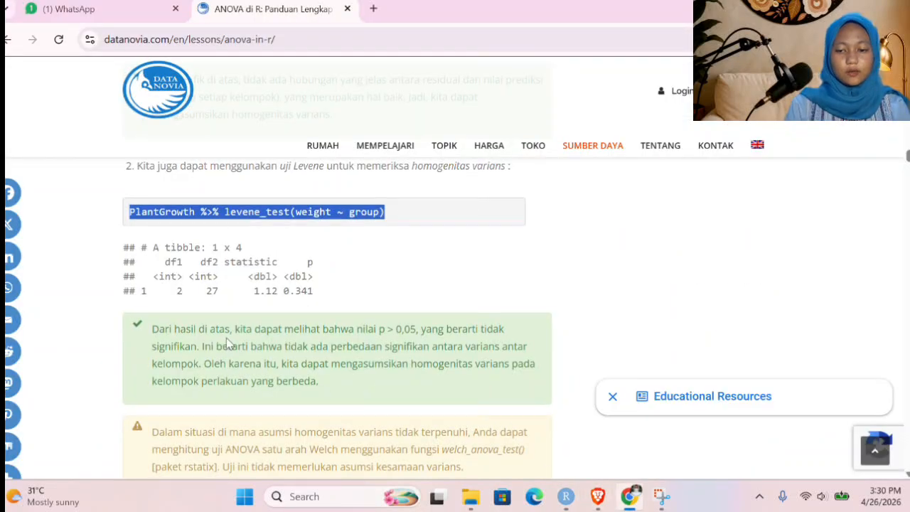
scroll(225, 345, "down", 1)
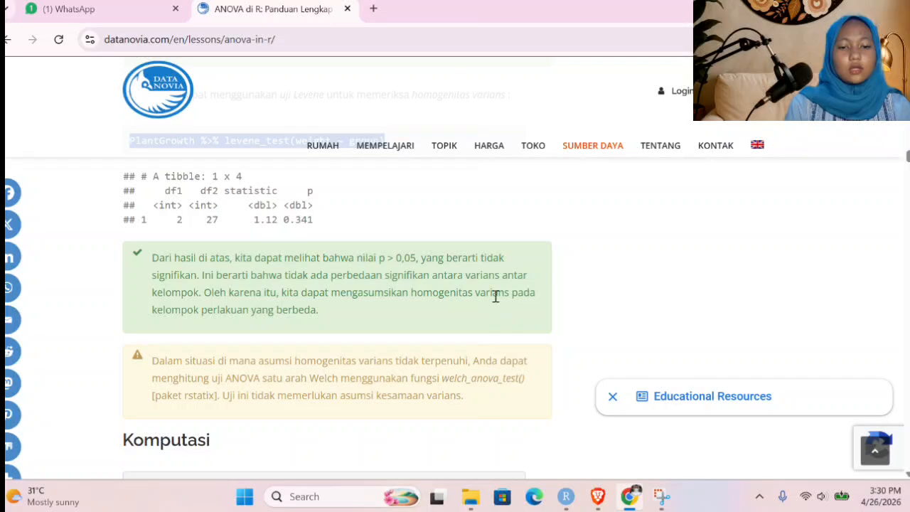
Step: Copy the two-line res.aov code with anova_test(weight ~ group) from the tutorial's Komputasi section
scroll(319, 310, "down", 3)
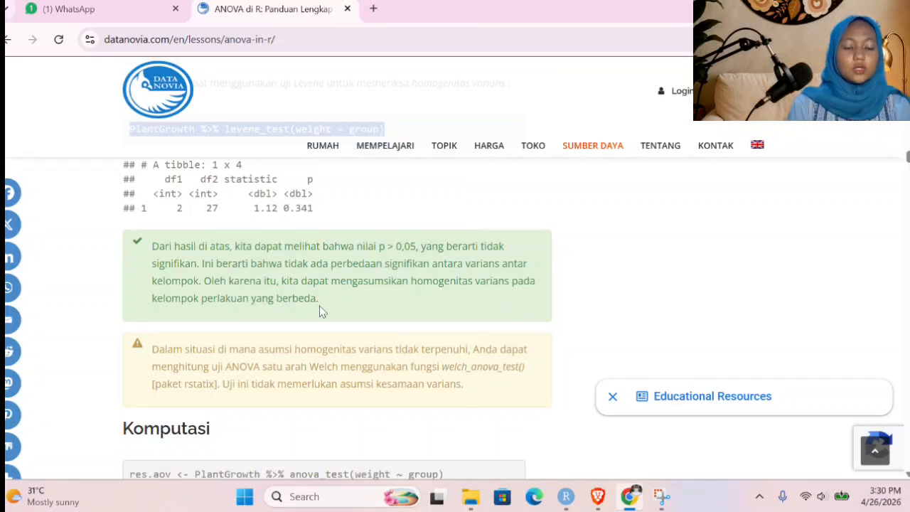
scroll(210, 250, "down", 1)
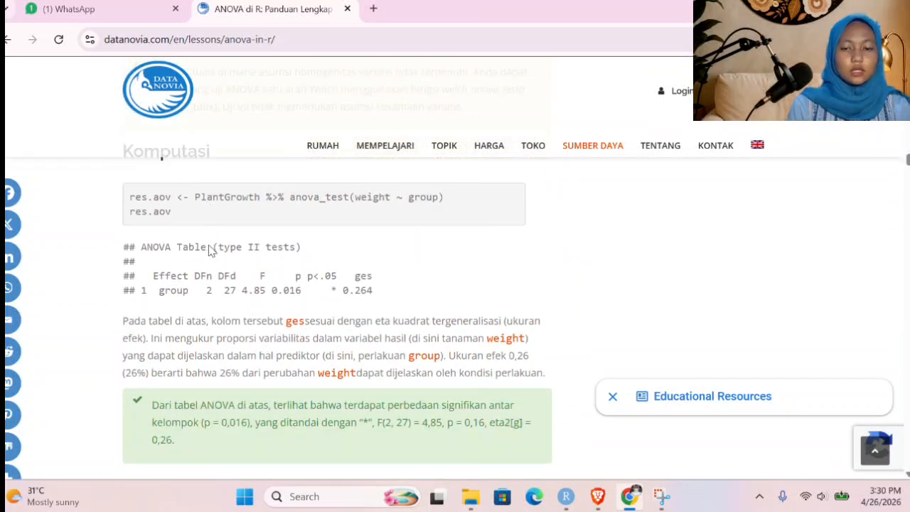
scroll(200, 238, "up", 1)
scroll(187, 270, "down", 1)
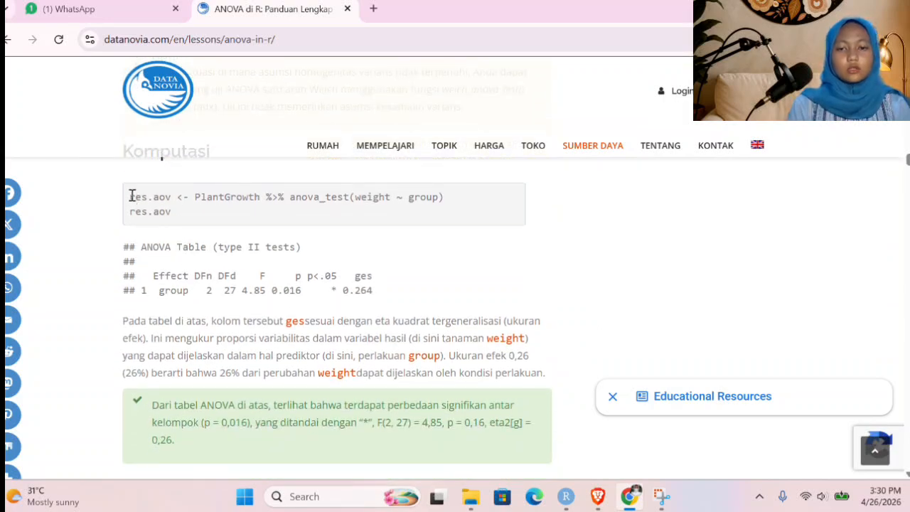
left_click_drag(130, 196, 177, 211)
key("ctrl+c")
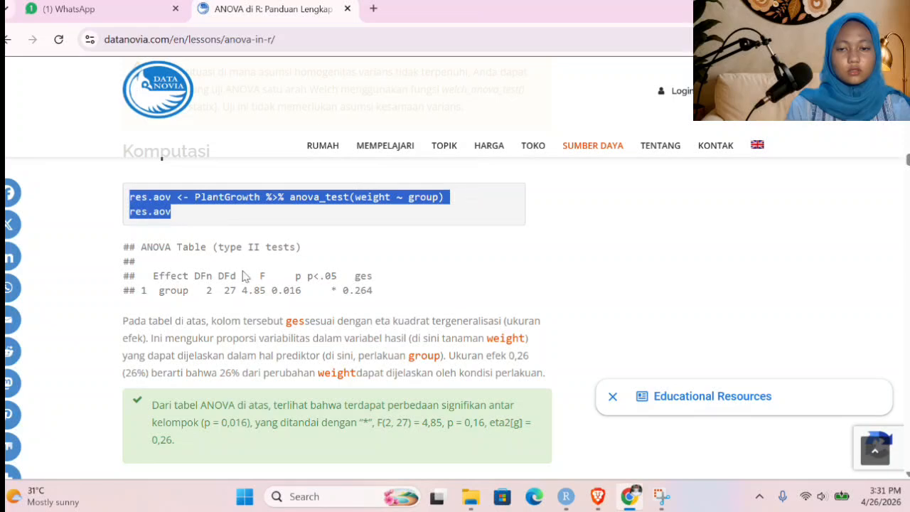
Step: Switch to RStudio, paste the res.aov anova_test code on a new line at the script's end and run the entire script
left_click(565, 496)
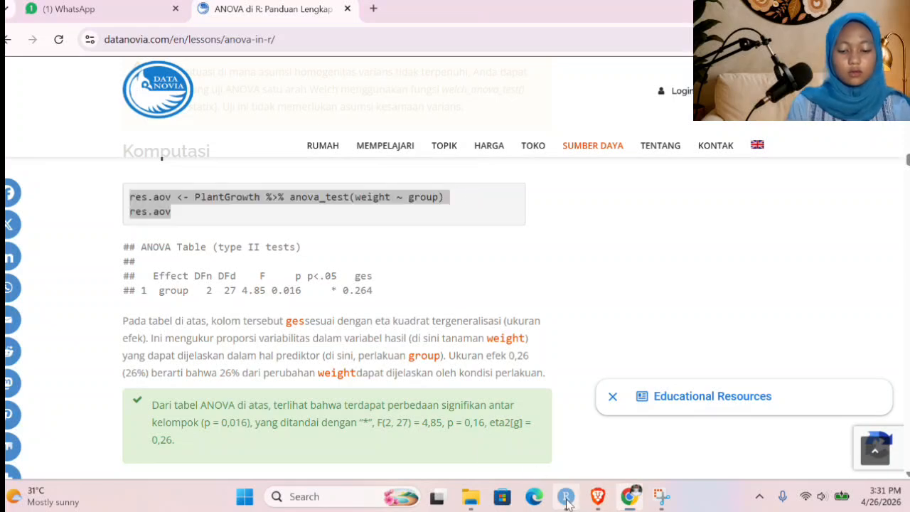
key("Return")
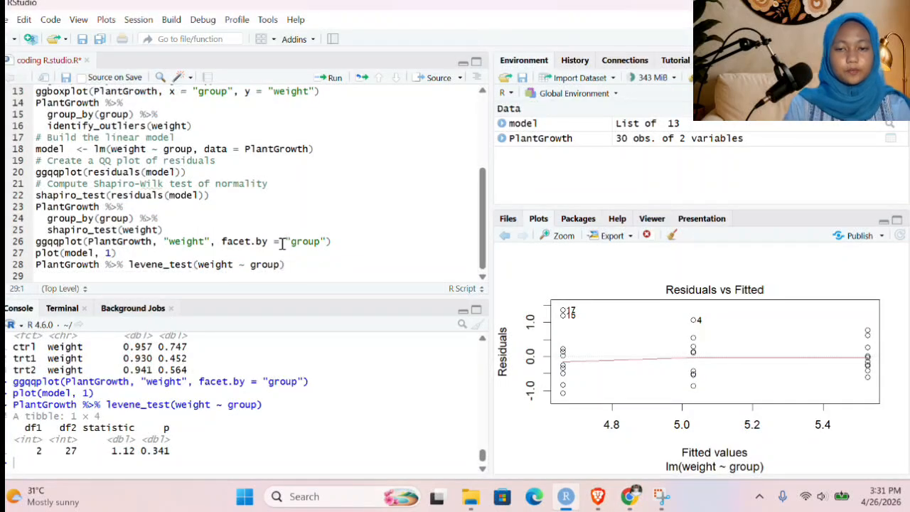
key("ctrl+v")
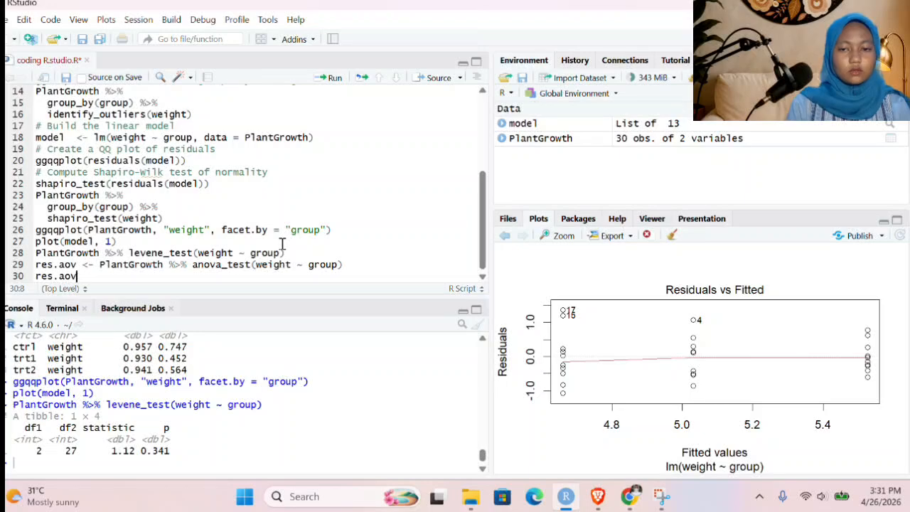
key("ctrl+a")
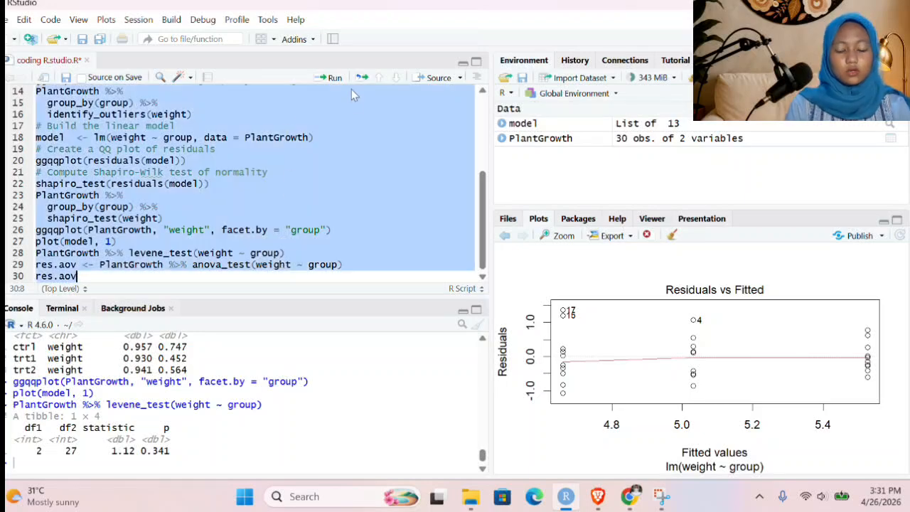
left_click(331, 77)
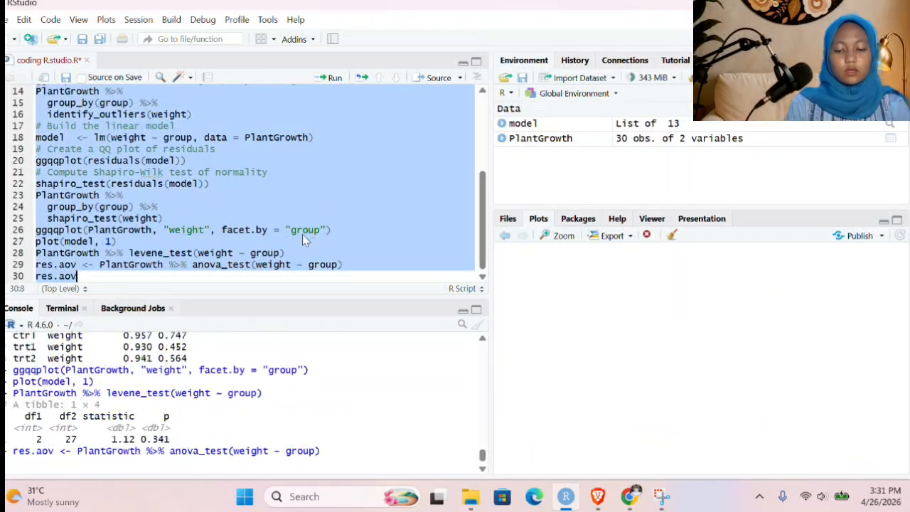
left_click(93, 277)
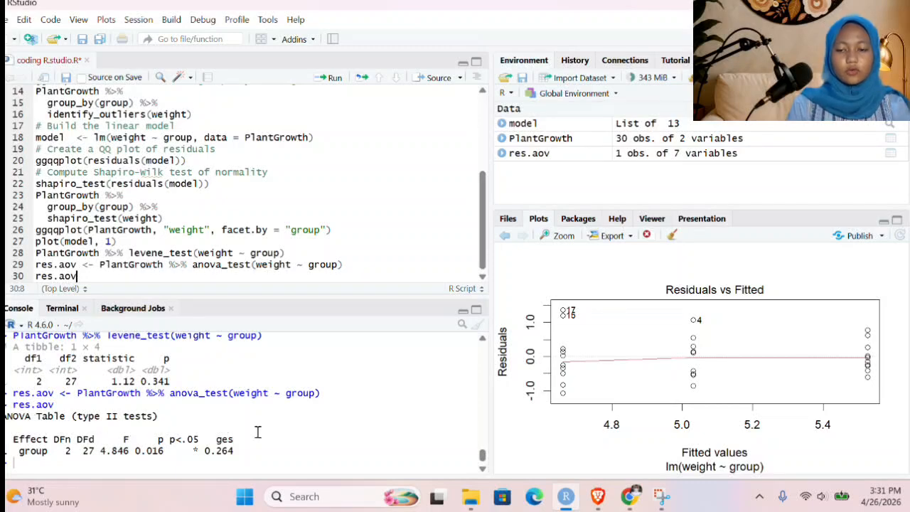
Step: Switch to Chrome and read the tutorial's explanation of the ANOVA table, covering F, the degrees of freedom, p and ges
left_click(629, 503)
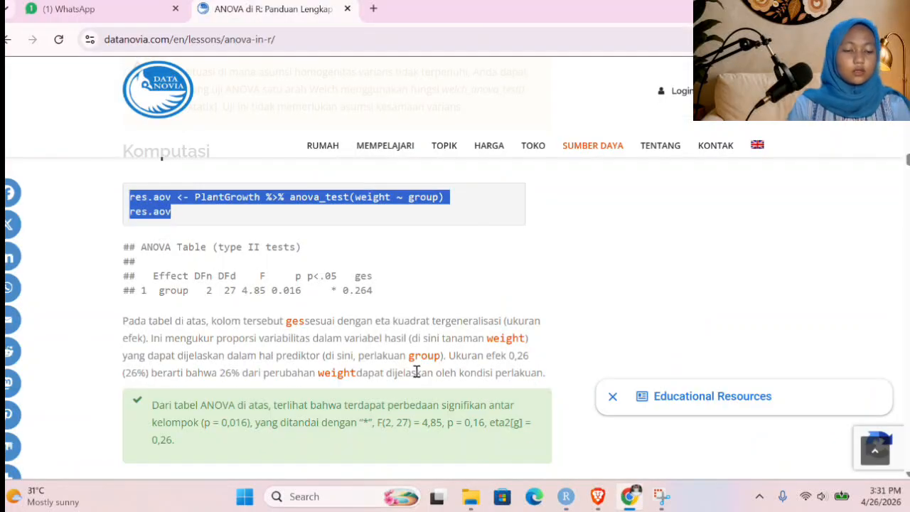
scroll(392, 358, "down", 1)
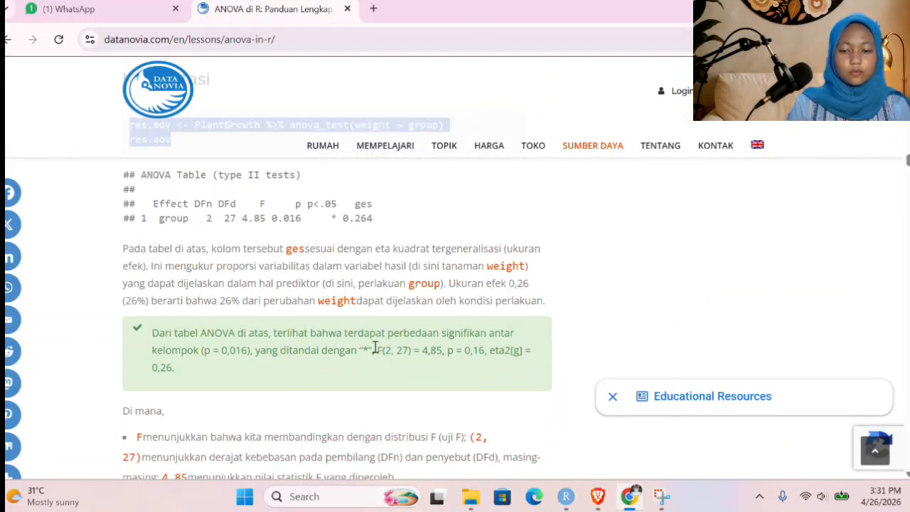
scroll(374, 348, "down", 1)
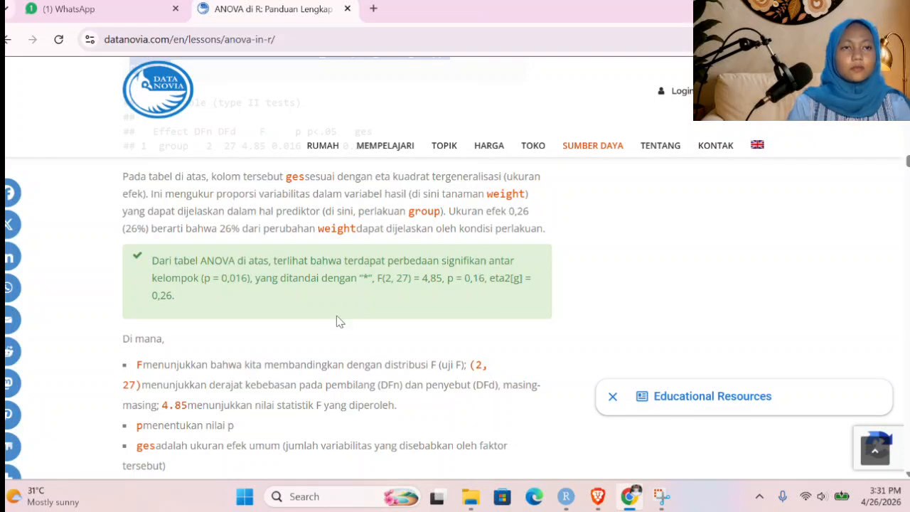
scroll(337, 316, "down", 1)
scroll(338, 292, "down", 1)
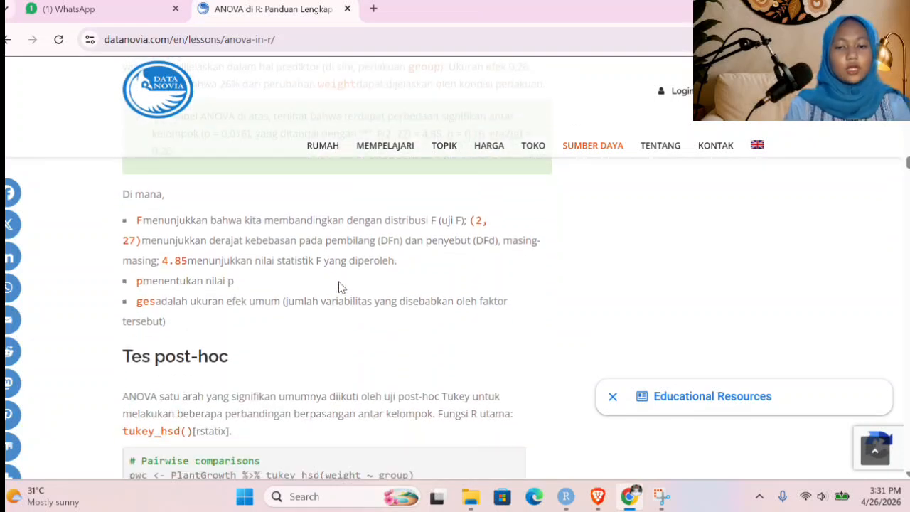
scroll(206, 246, "down", 1)
scroll(205, 246, "down", 2)
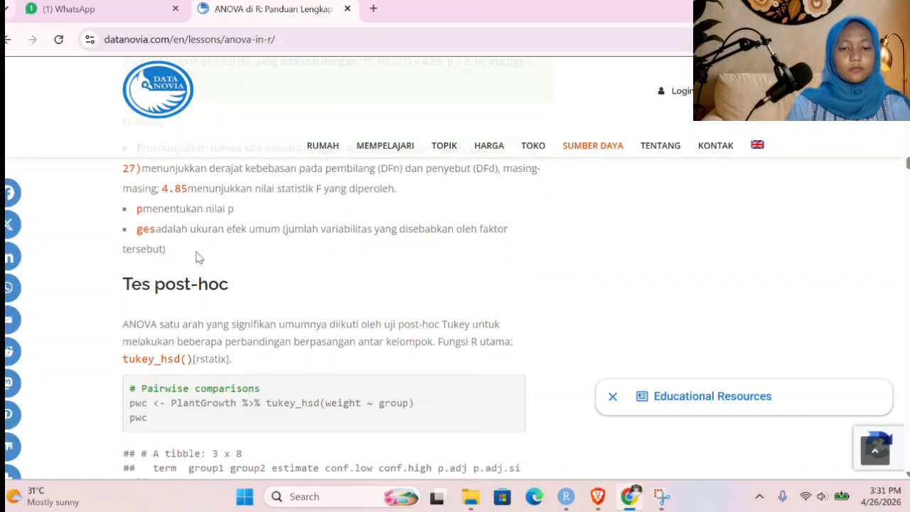
scroll(197, 258, "up", 2)
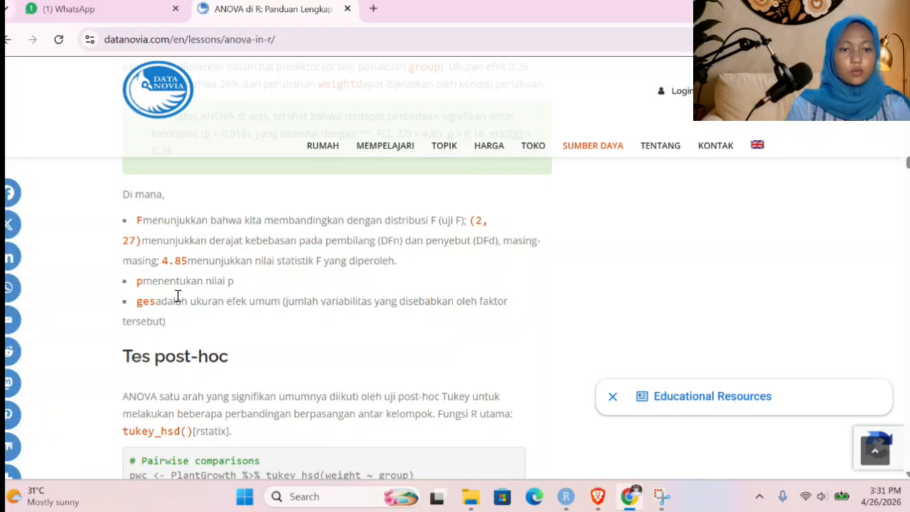
Step: Copy the pairwise comparisons code with pwc <- PlantGrowth %>% tukey_hsd(weight ~ group) from the tutorial's Tes post-hoc section
scroll(178, 296, "down", 2)
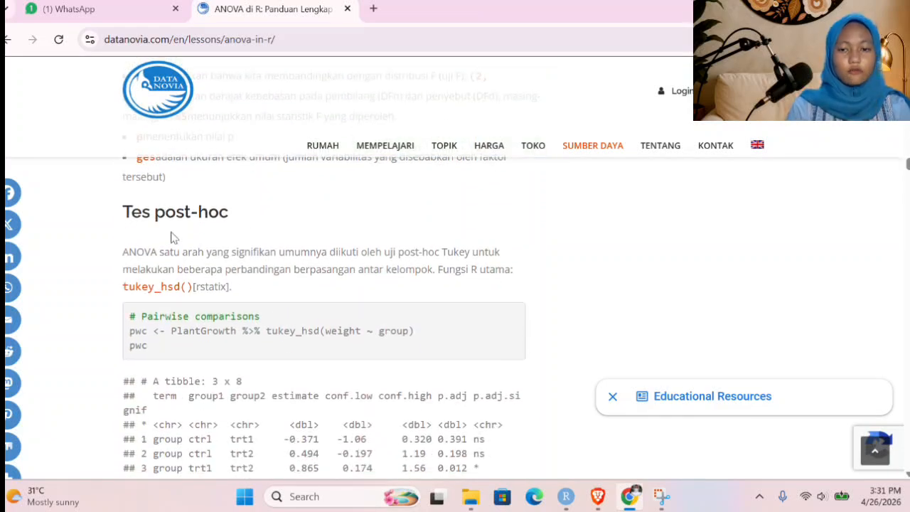
scroll(181, 241, "down", 1)
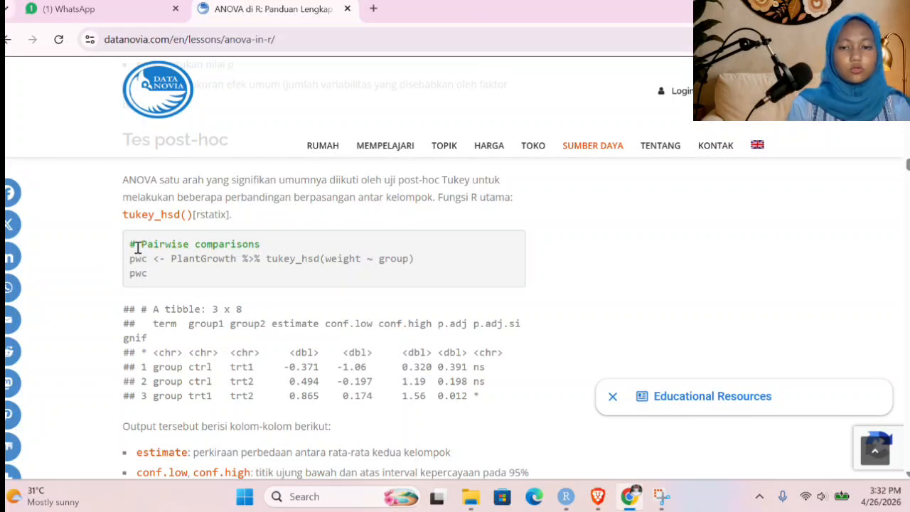
left_click_drag(130, 247, 162, 280)
key("ctrl+c")
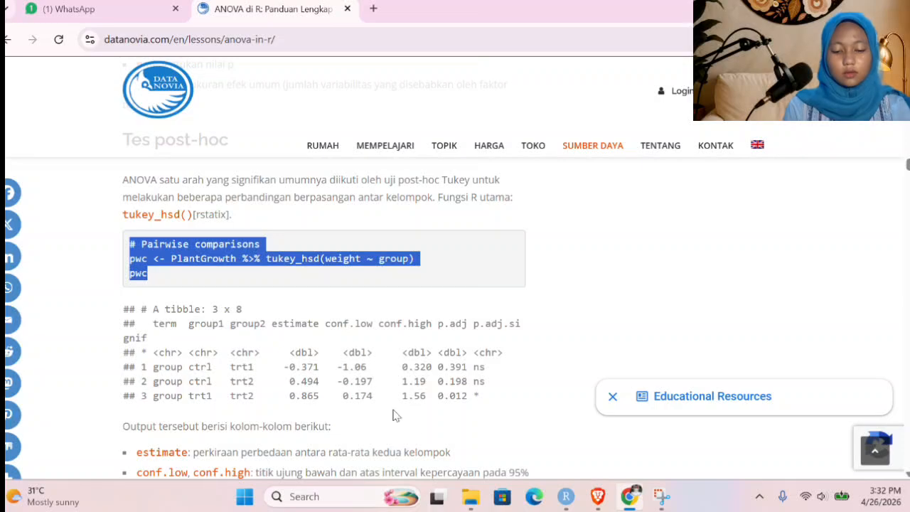
Step: Switch to RStudio, paste the tukey_hsd pairwise comparisons code on a new line at the script's end and run the entire script
left_click(565, 496)
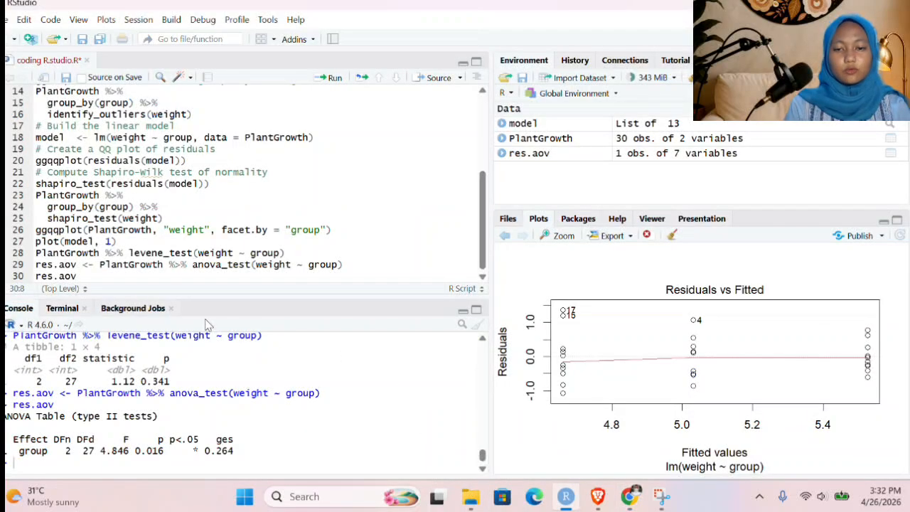
key("Return")
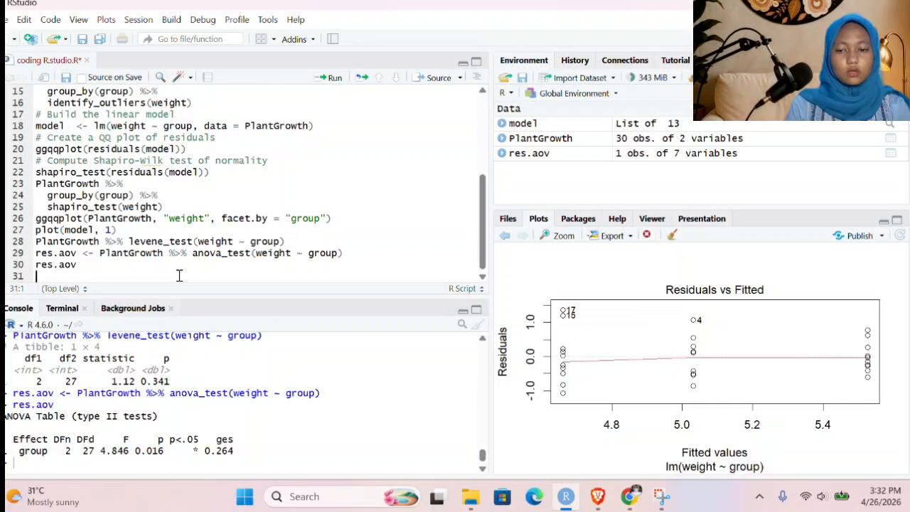
key("ctrl+v")
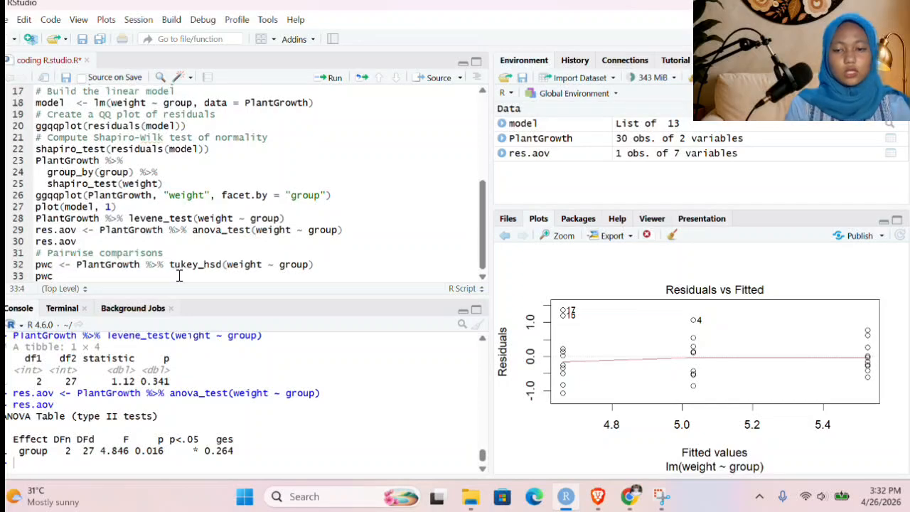
key("ctrl+a")
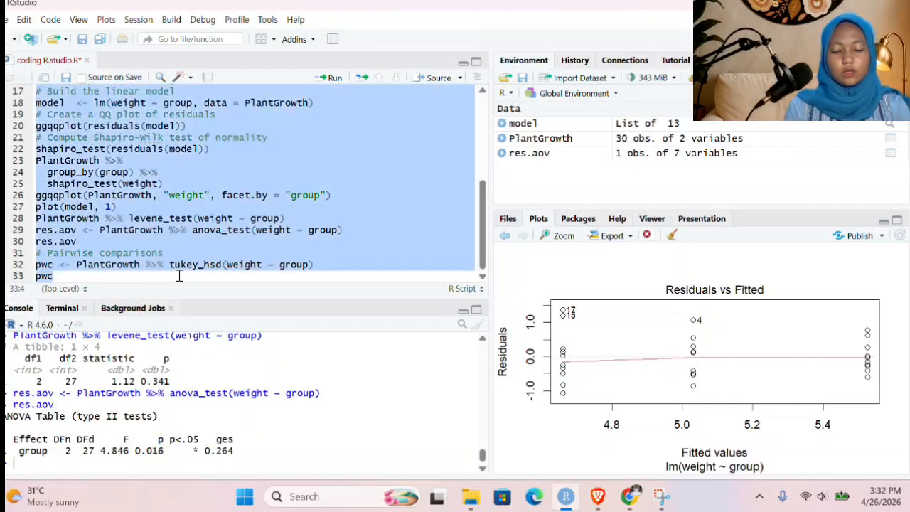
left_click(329, 77)
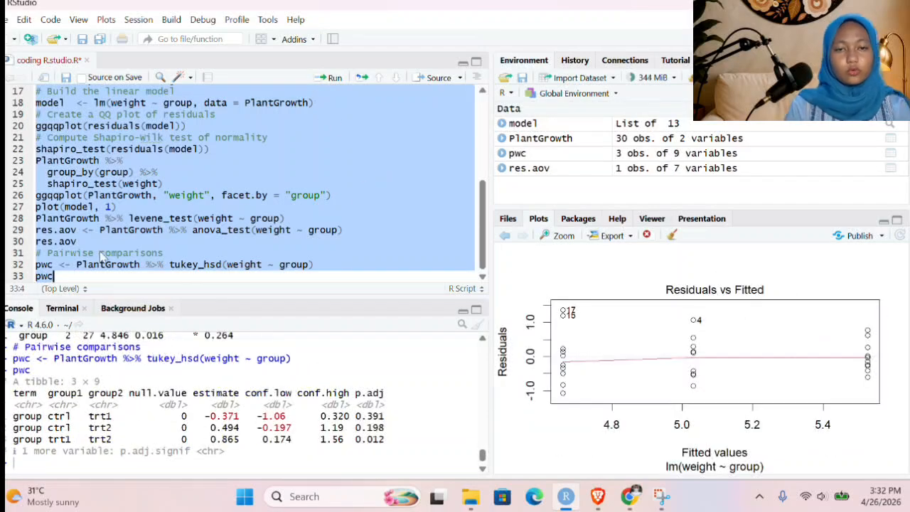
left_click(74, 277)
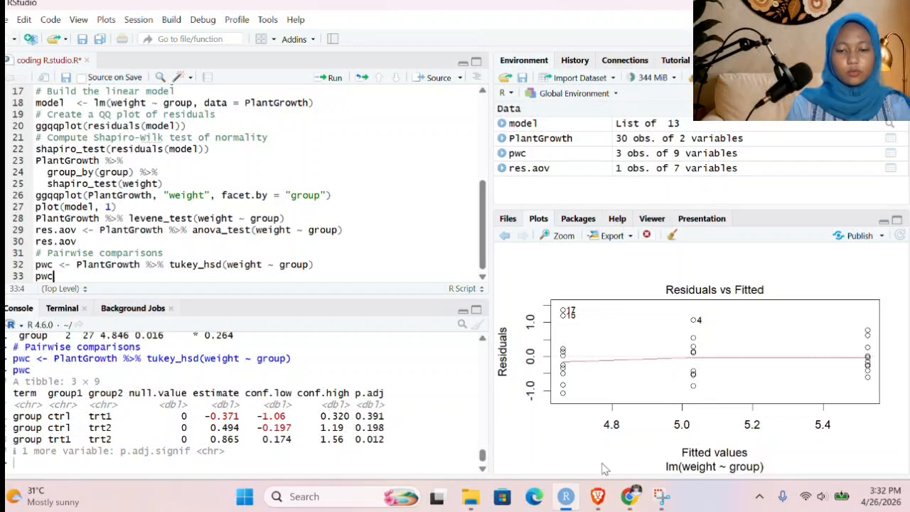
Step: Switch to Chrome and read the tutorial's explanation of the Tukey output columns estimate, conf.low, conf.high and p.adj and its conclusion
left_click(634, 502)
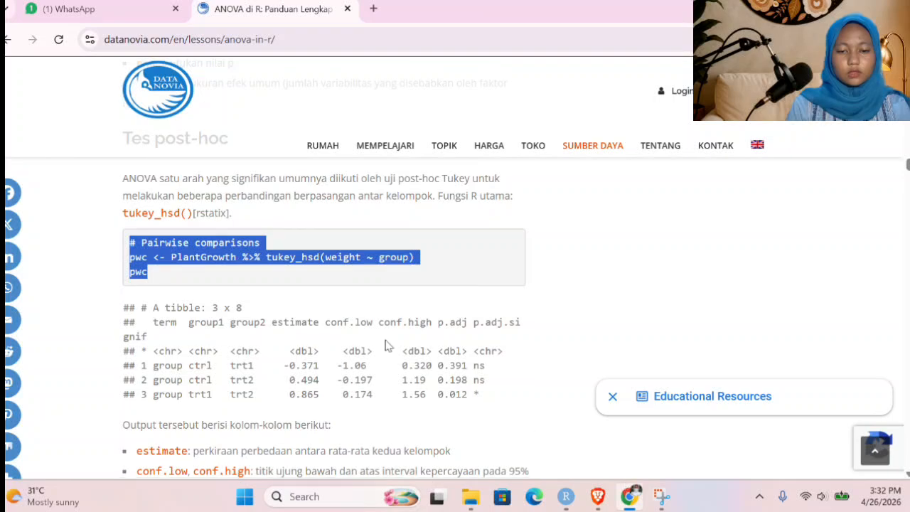
scroll(391, 336, "down", 1)
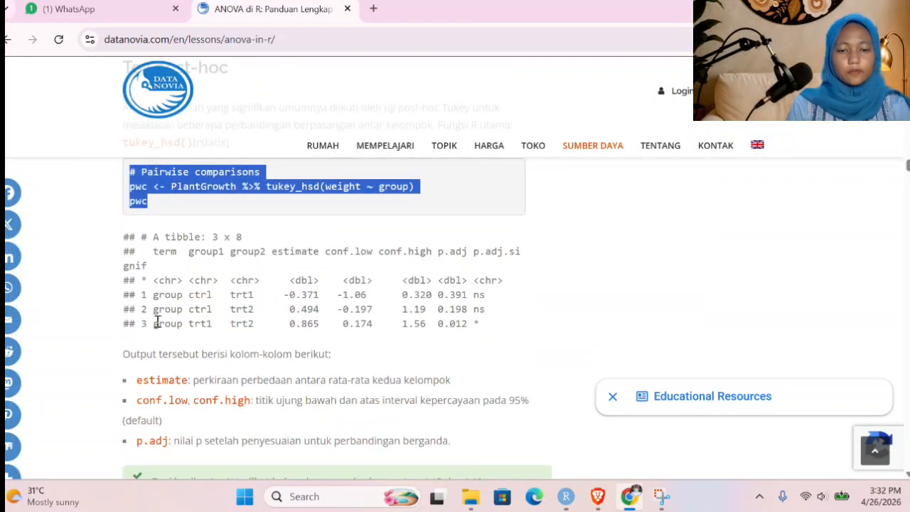
scroll(320, 313, "up", 2)
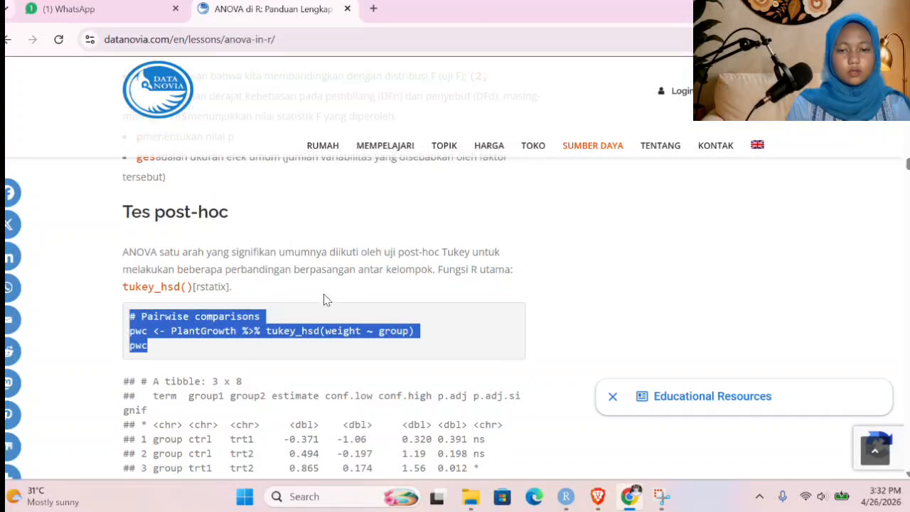
scroll(325, 300, "down", 3)
scroll(298, 311, "down", 1)
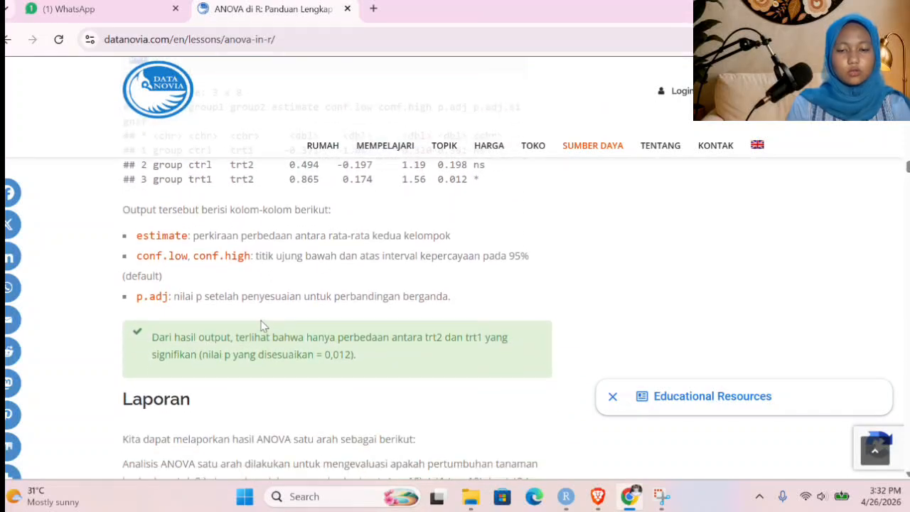
scroll(201, 287, "down", 1)
scroll(201, 284, "up", 1)
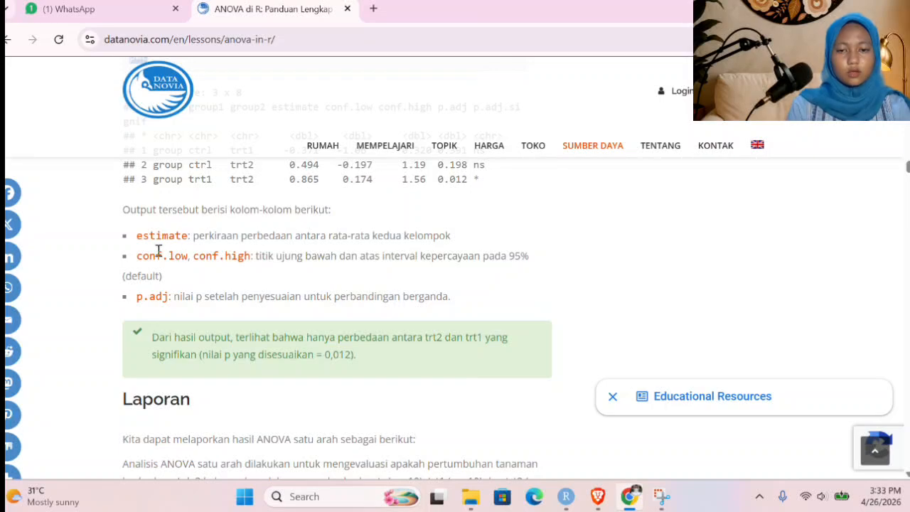
Step: Read through the tutorial's Laporan section and copy its code for box plots with p-values, starting with pwc <- pwc %>% add_xy_position(x = "group")
scroll(236, 311, "down", 1)
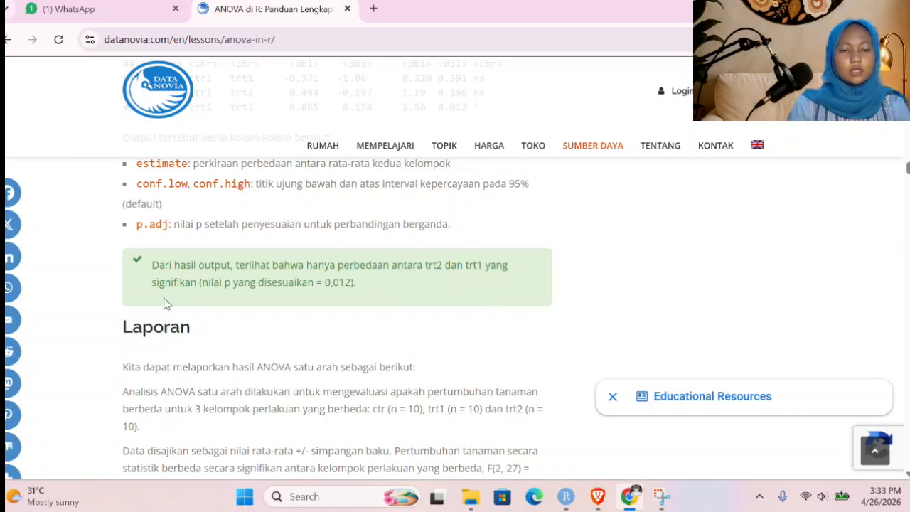
scroll(259, 320, "down", 1)
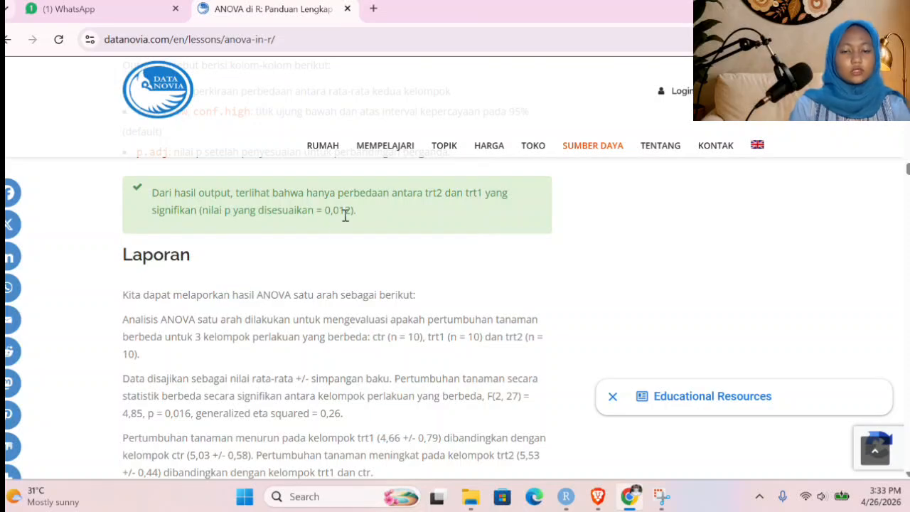
scroll(340, 248, "down", 1)
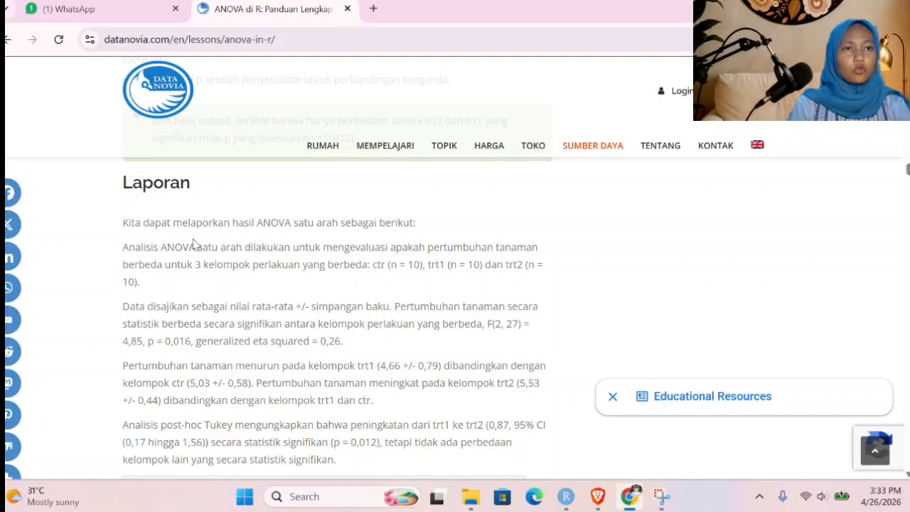
scroll(331, 237, "down", 3)
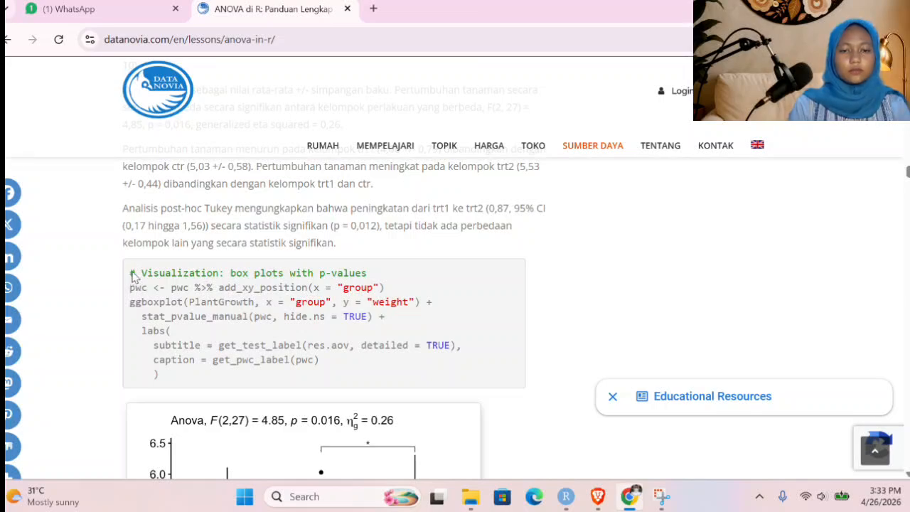
left_click_drag(129, 272, 334, 373)
key("ctrl+c")
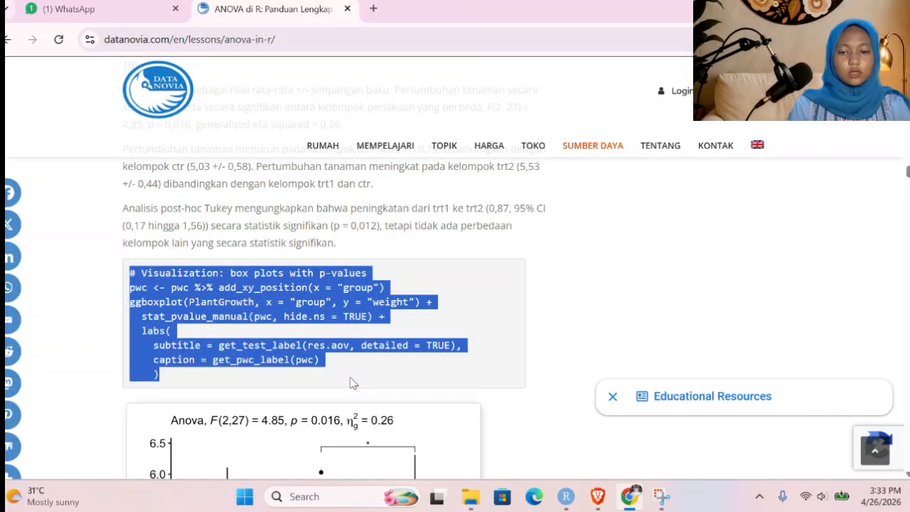
Step: Switch to RStudio, paste the box plots with p-values code on a new line at the script's end and run the entire script
left_click(566, 498)
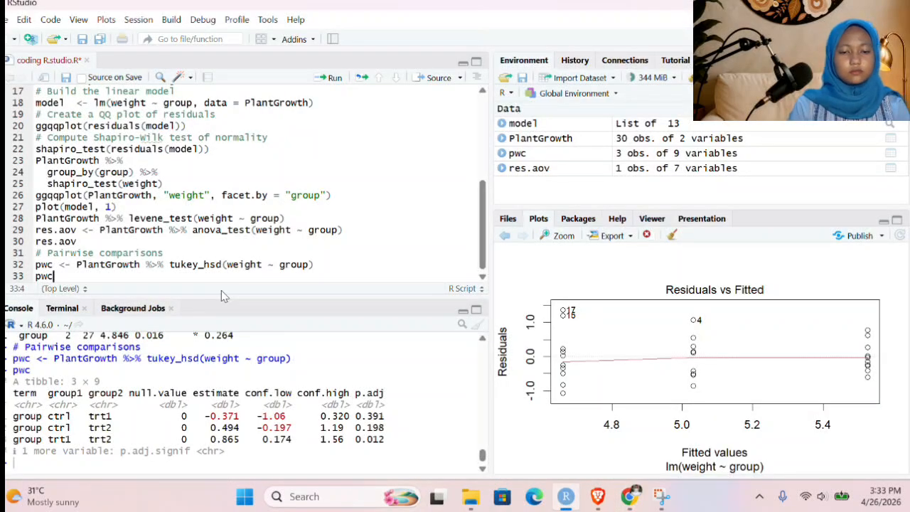
key("Return")
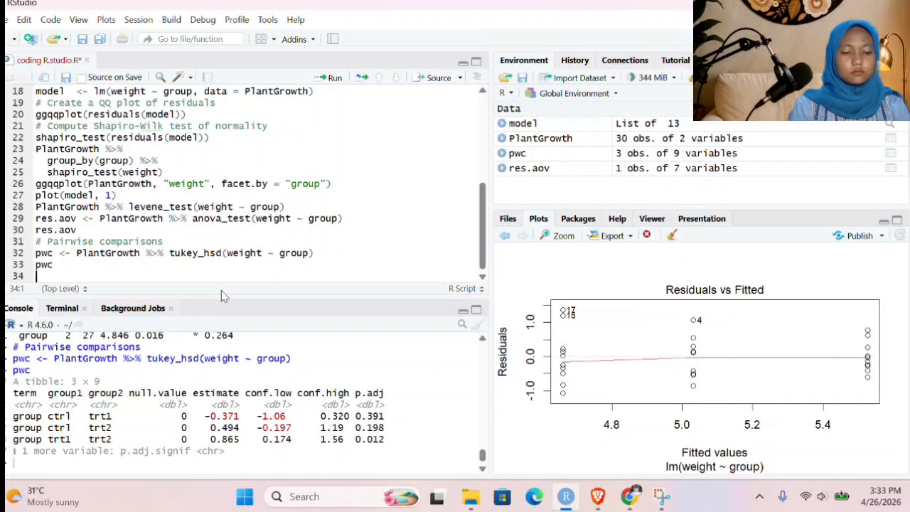
key("ctrl+v")
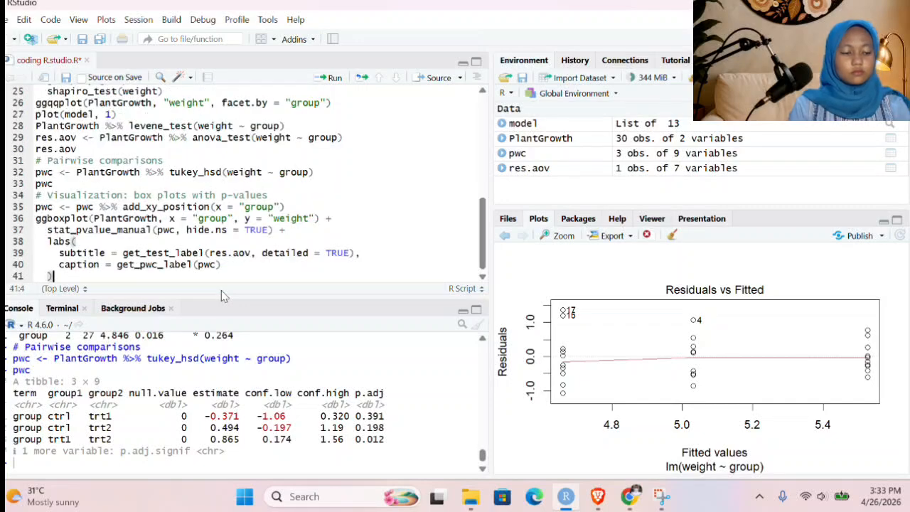
key("ctrl+a")
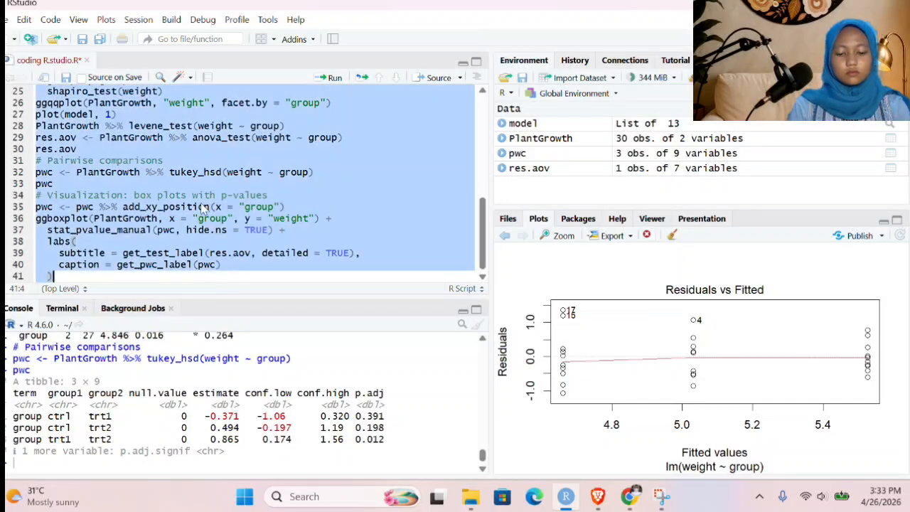
left_click(329, 78)
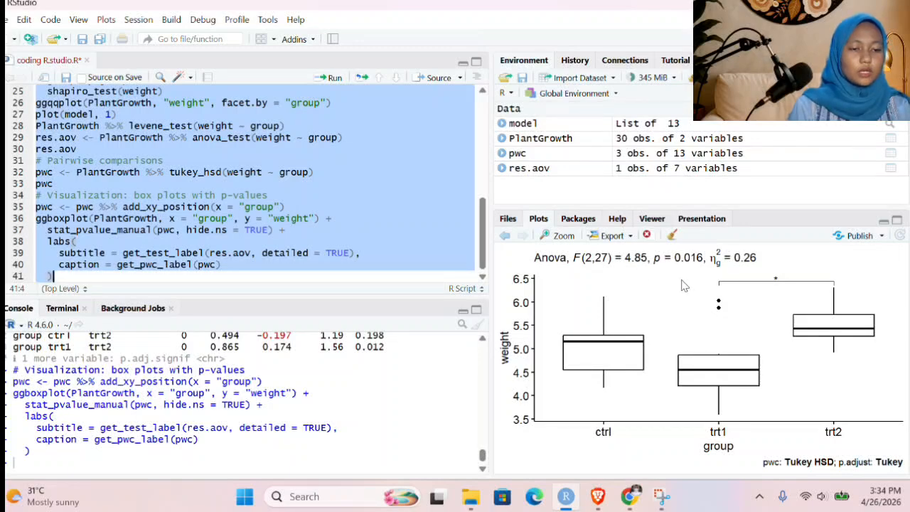
left_click(63, 278)
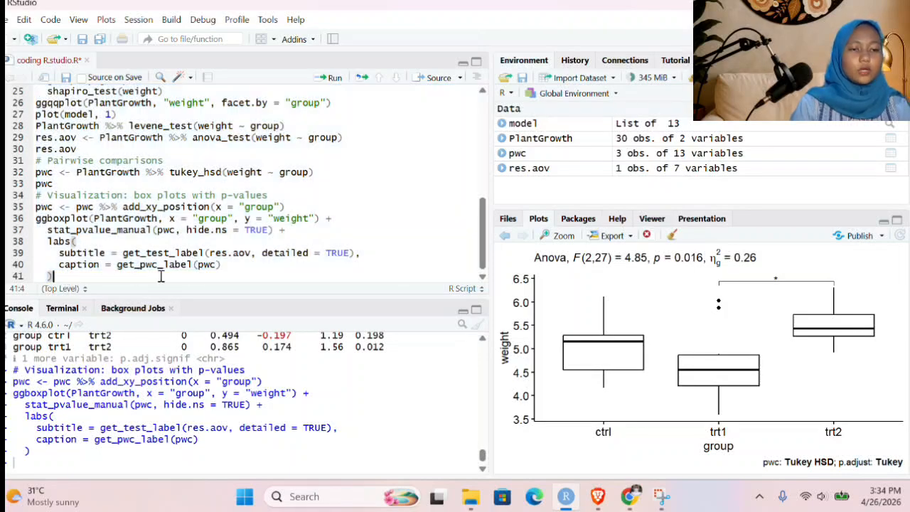
key("Return")
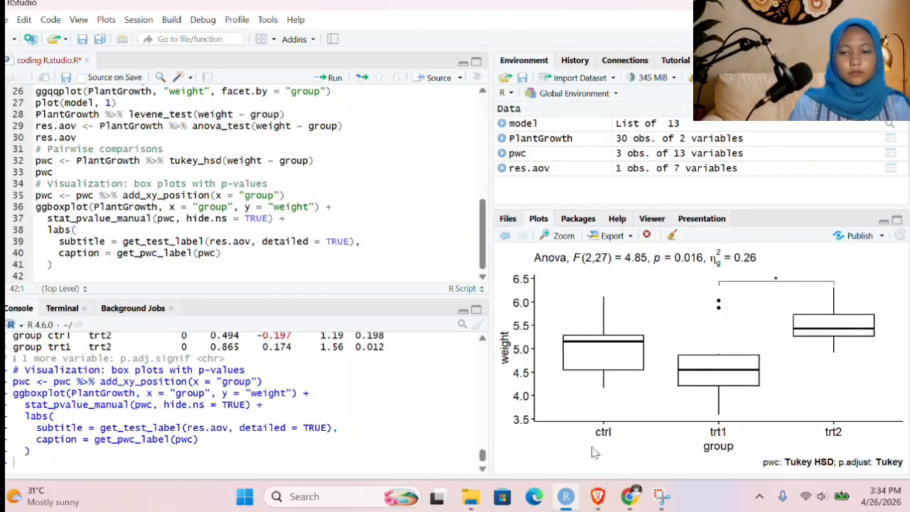
Step: Switch to Chrome and copy the Welch one-way ANOVA, Games-Howell and box plot code from the section Melonggarkan asumsi homogenitas varians
left_click(634, 502)
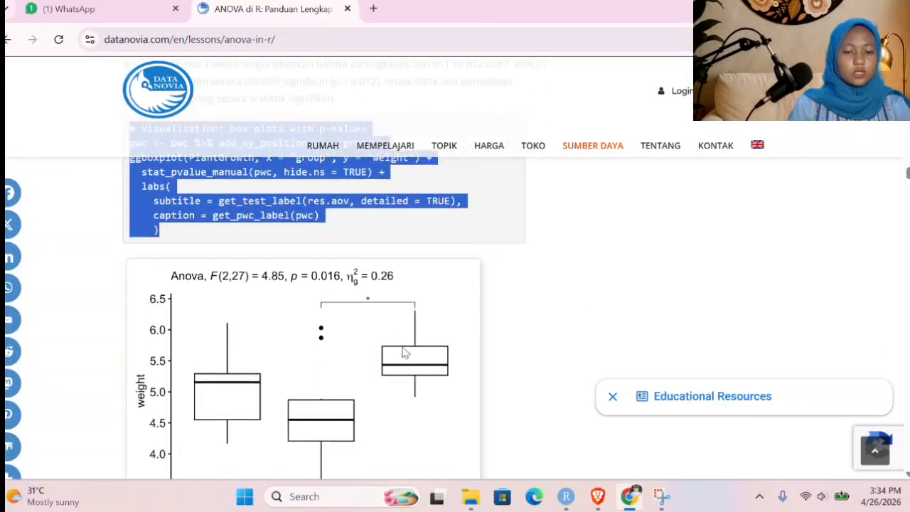
scroll(405, 327, "down", 2)
scroll(412, 284, "down", 5)
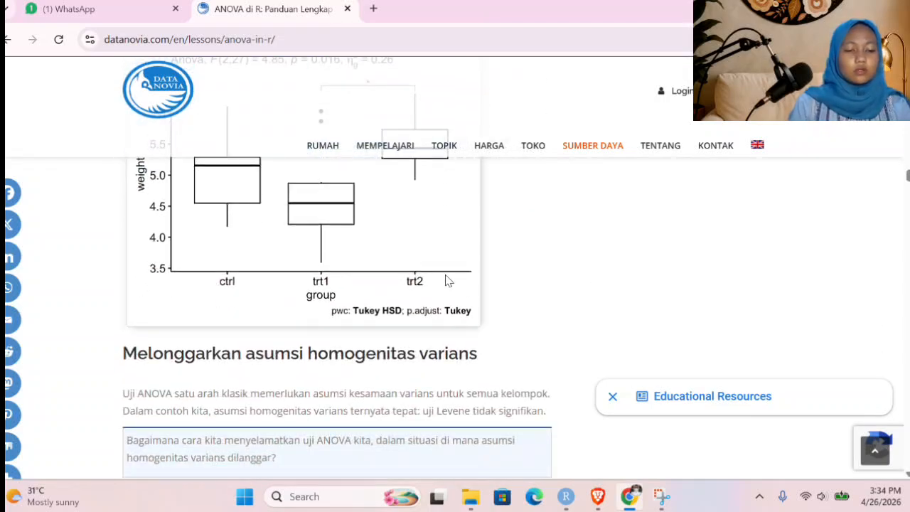
scroll(356, 285, "down", 1)
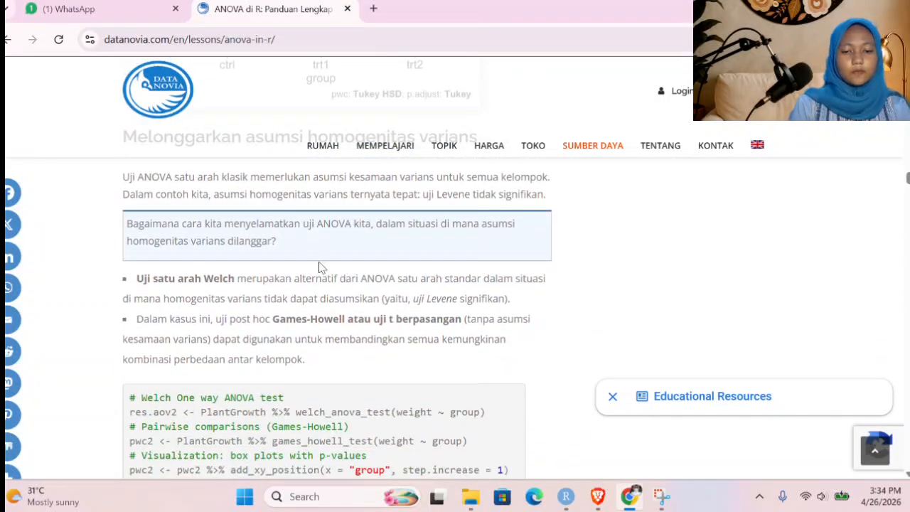
scroll(252, 219, "up", 1)
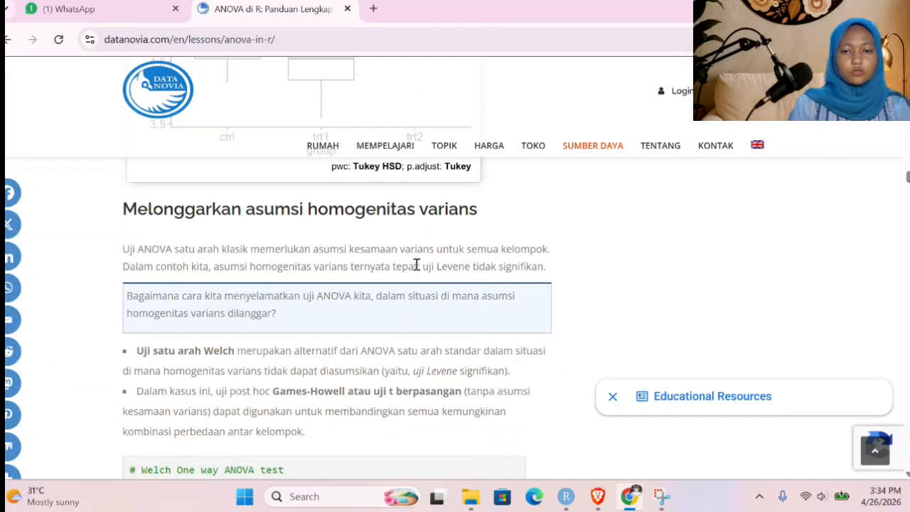
scroll(325, 290, "down", 1)
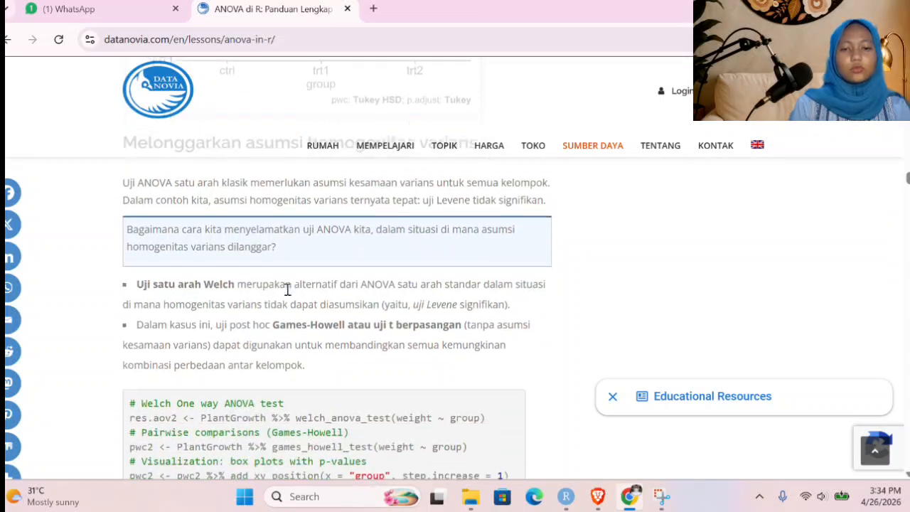
scroll(287, 289, "down", 1)
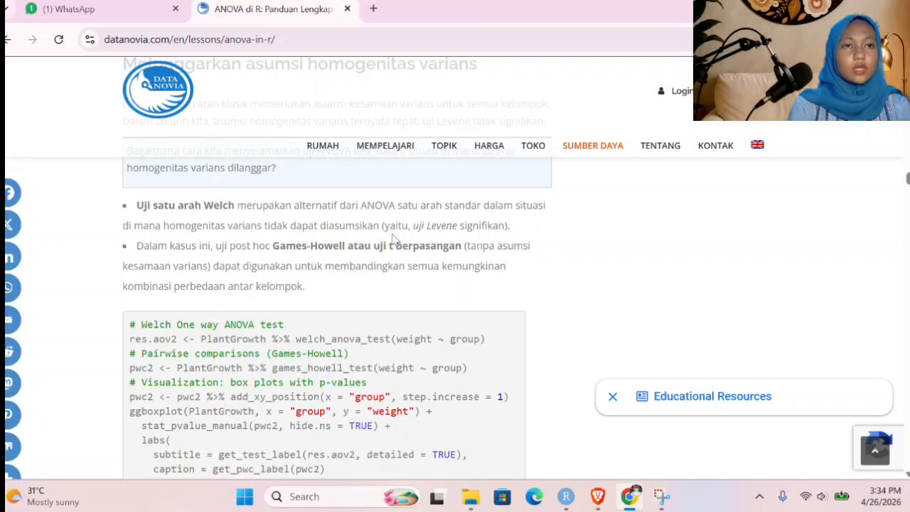
scroll(393, 239, "down", 1)
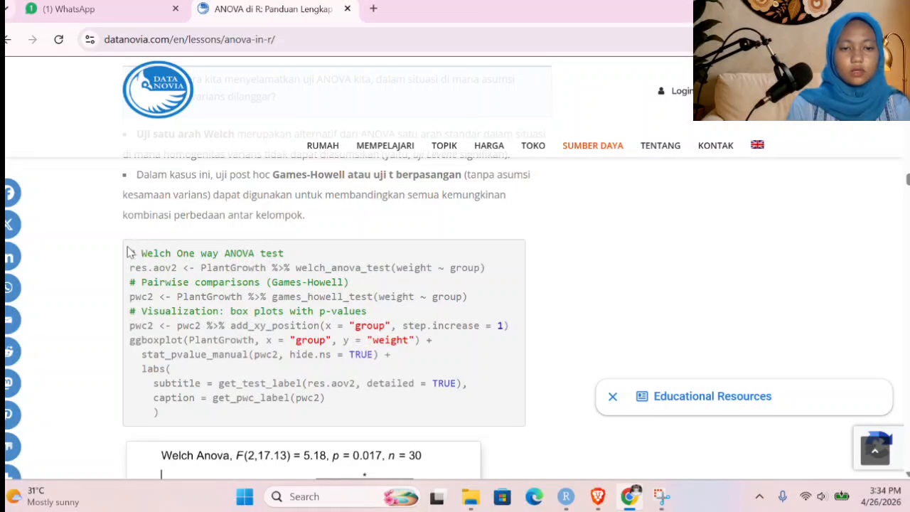
left_click_drag(130, 253, 366, 410)
key("ctrl+c")
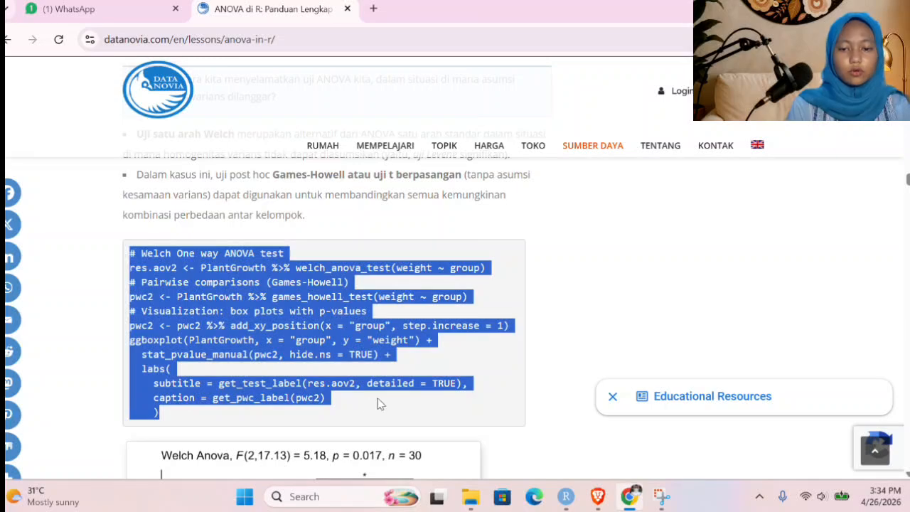
scroll(382, 404, "down", 2)
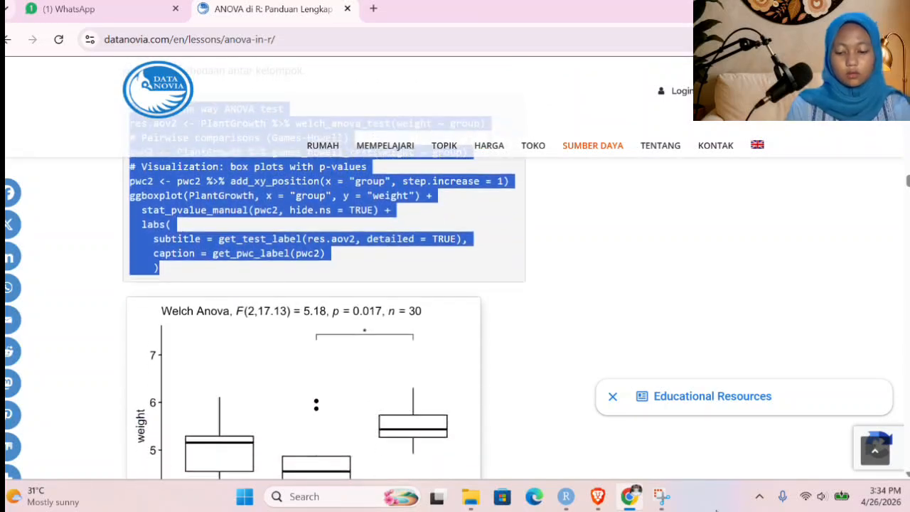
Step: Switch to RStudio, paste the Welch ANOVA and Games-Howell code at the script's end and run the entire script
left_click(565, 496)
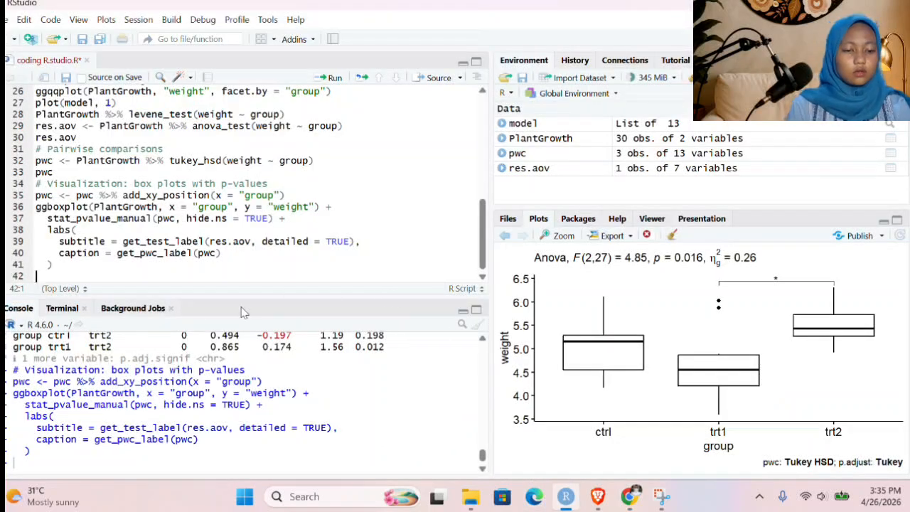
key("ctrl+v")
key("ctrl+a")
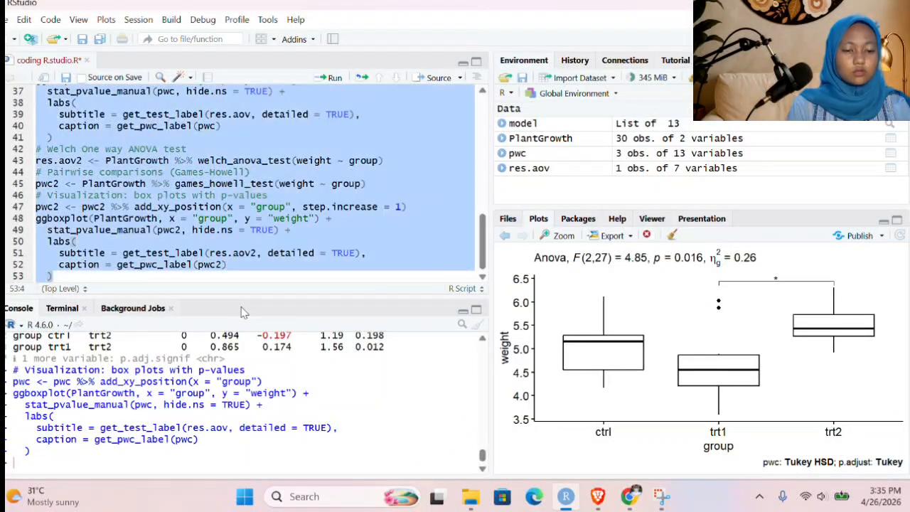
left_click(329, 77)
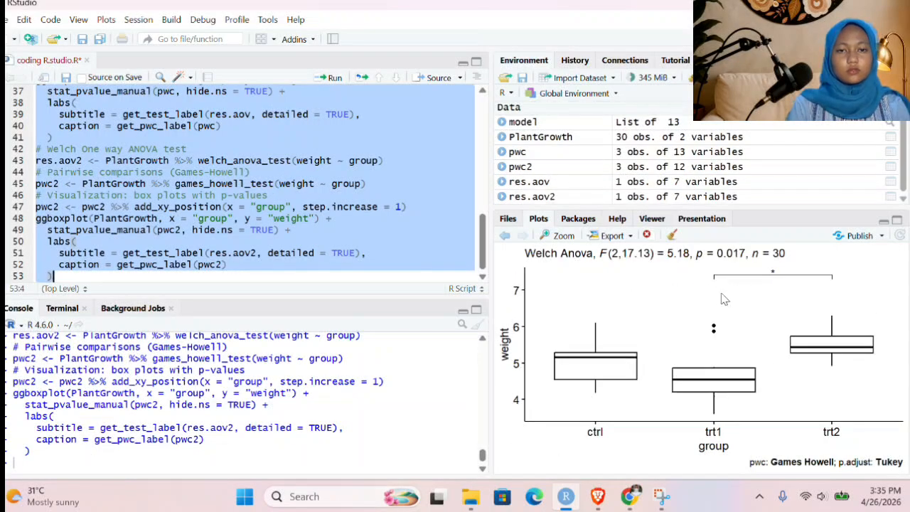
left_click(77, 264)
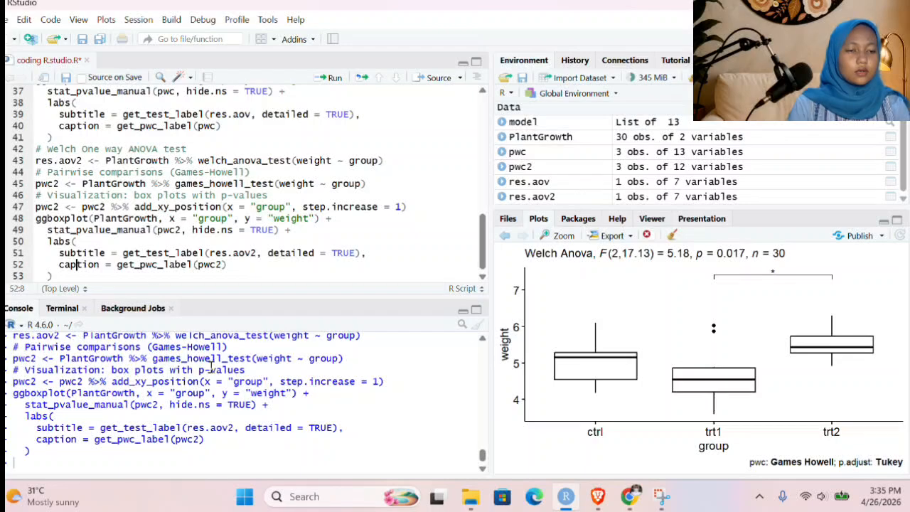
Step: Switch to Chrome and copy the pwc3 pairwise_t_test code with pool.sd = FALSE and p.adjust.method = "bonferroni" above the ANOVA dua arah heading
left_click(630, 496)
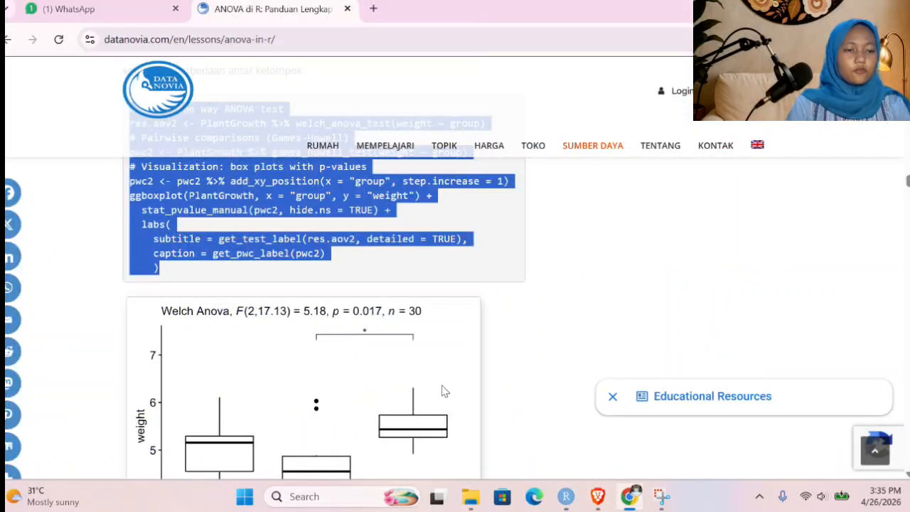
scroll(443, 388, "down", 2)
scroll(398, 306, "down", 2)
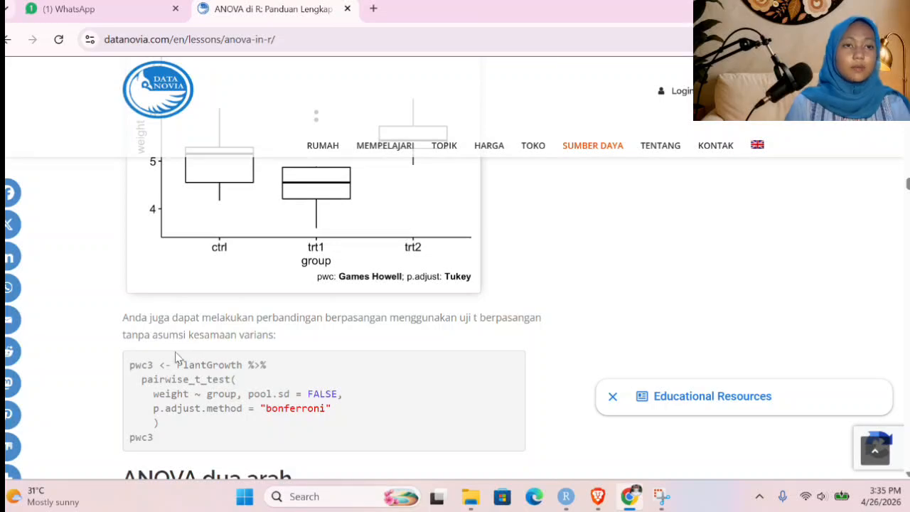
scroll(211, 344, "down", 2)
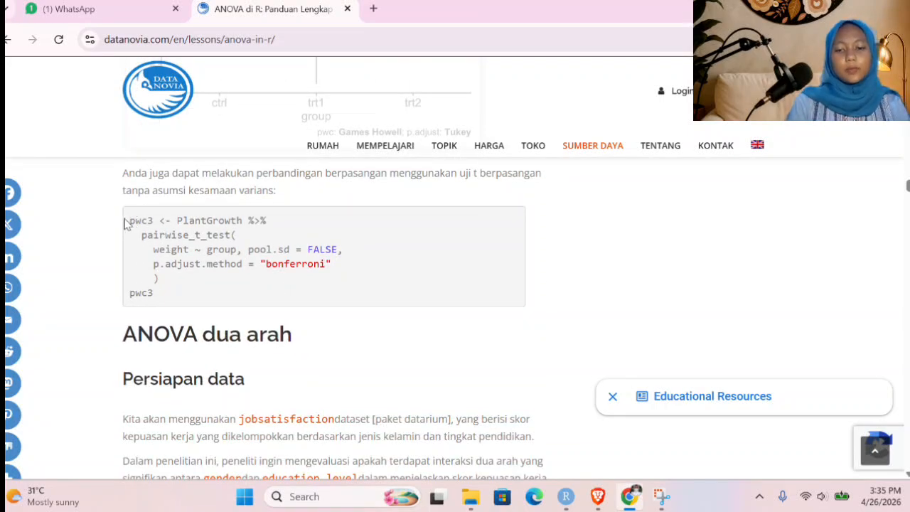
left_click_drag(132, 217, 214, 289)
key("ctrl+c")
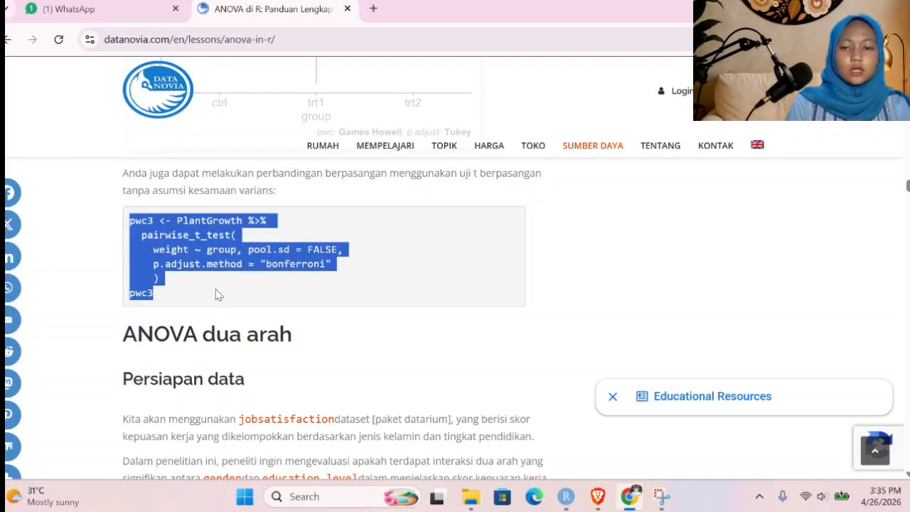
Step: Switch to RStudio, paste the pwc3 pairwise_t_test code on a new line at the script's end and run the entire script
left_click(566, 496)
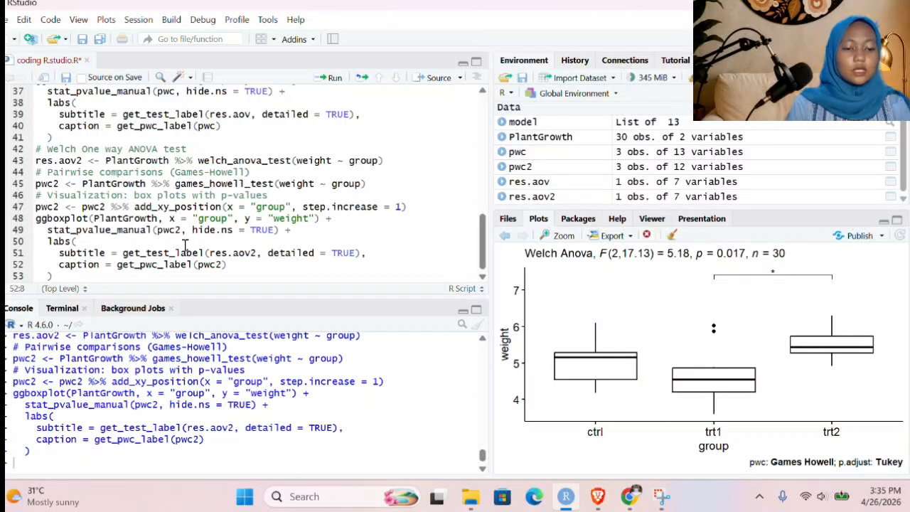
key("Down")
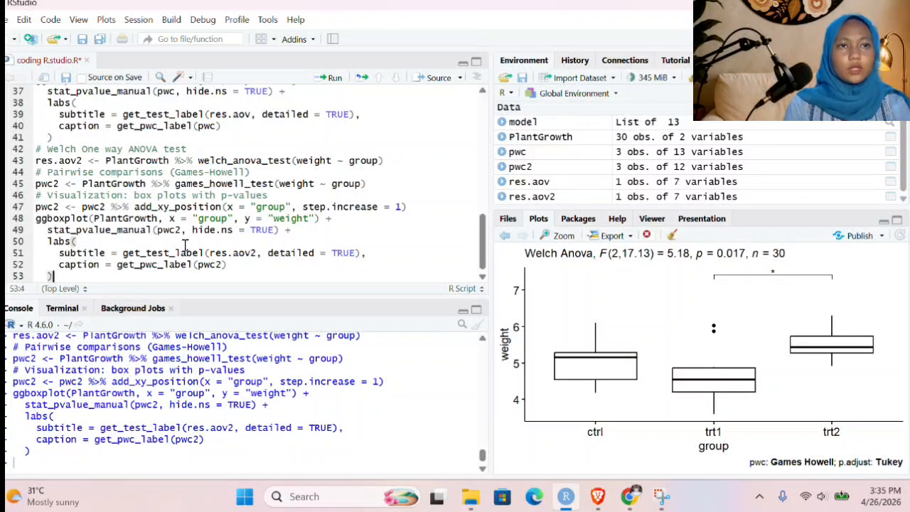
key("Return")
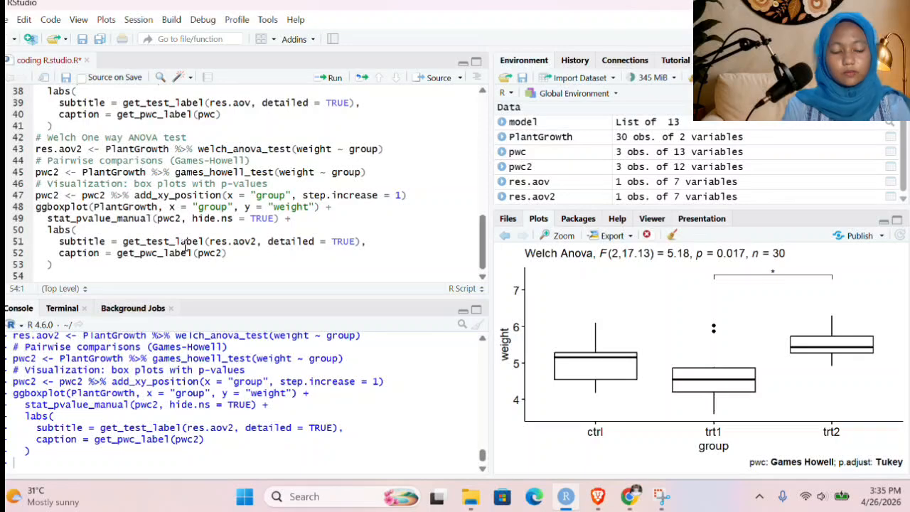
key("ctrl+v")
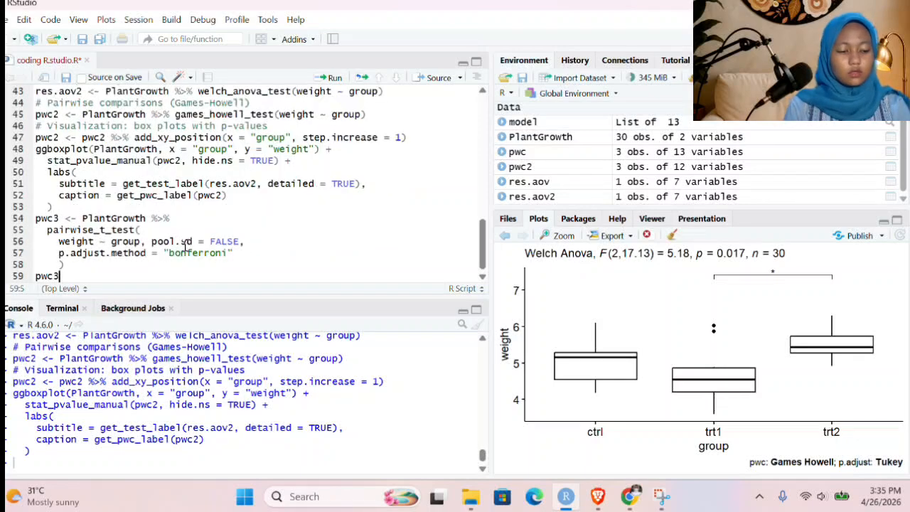
key("ctrl+a")
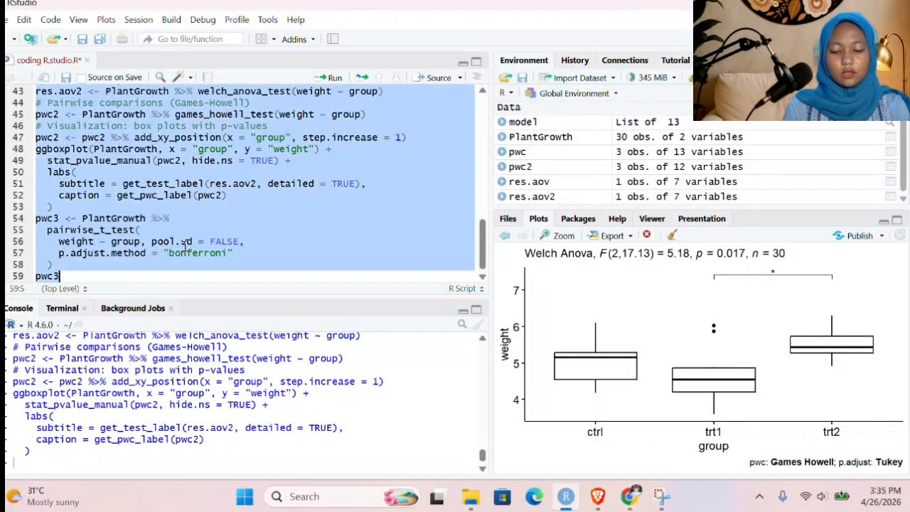
left_click(330, 78)
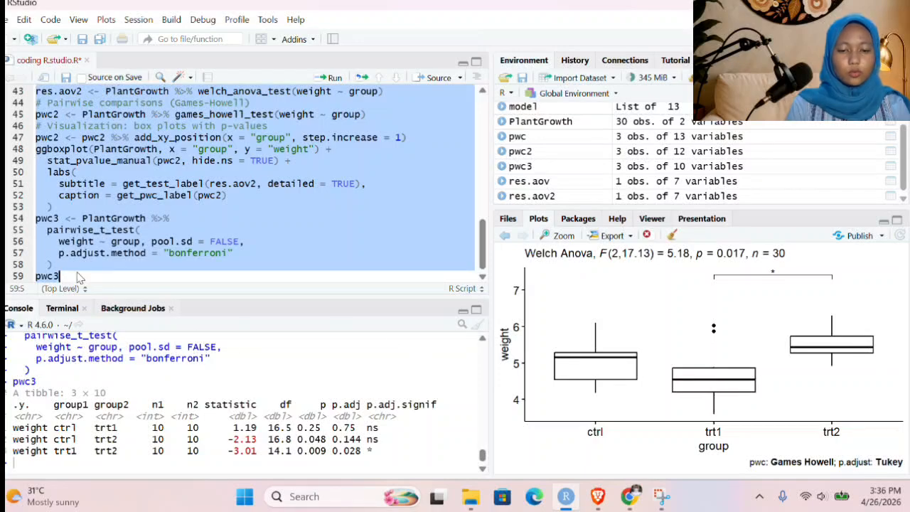
left_click(126, 277)
key("Return")
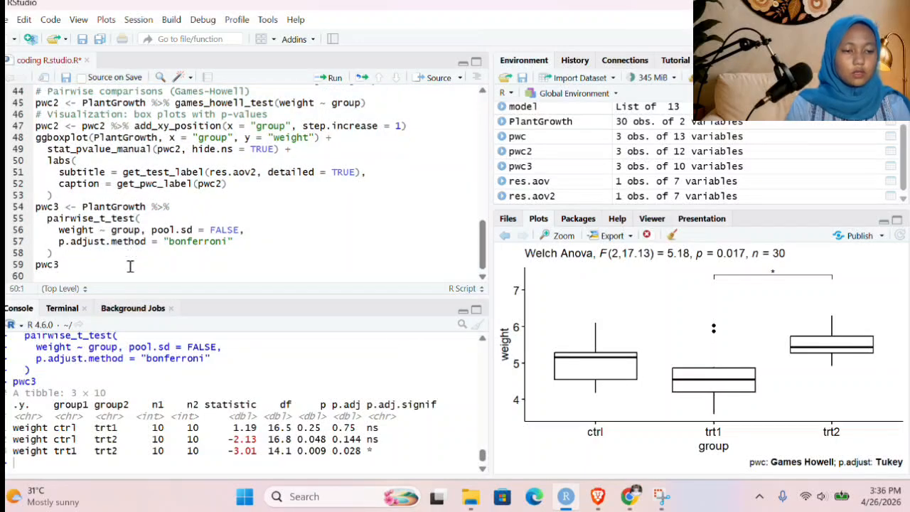